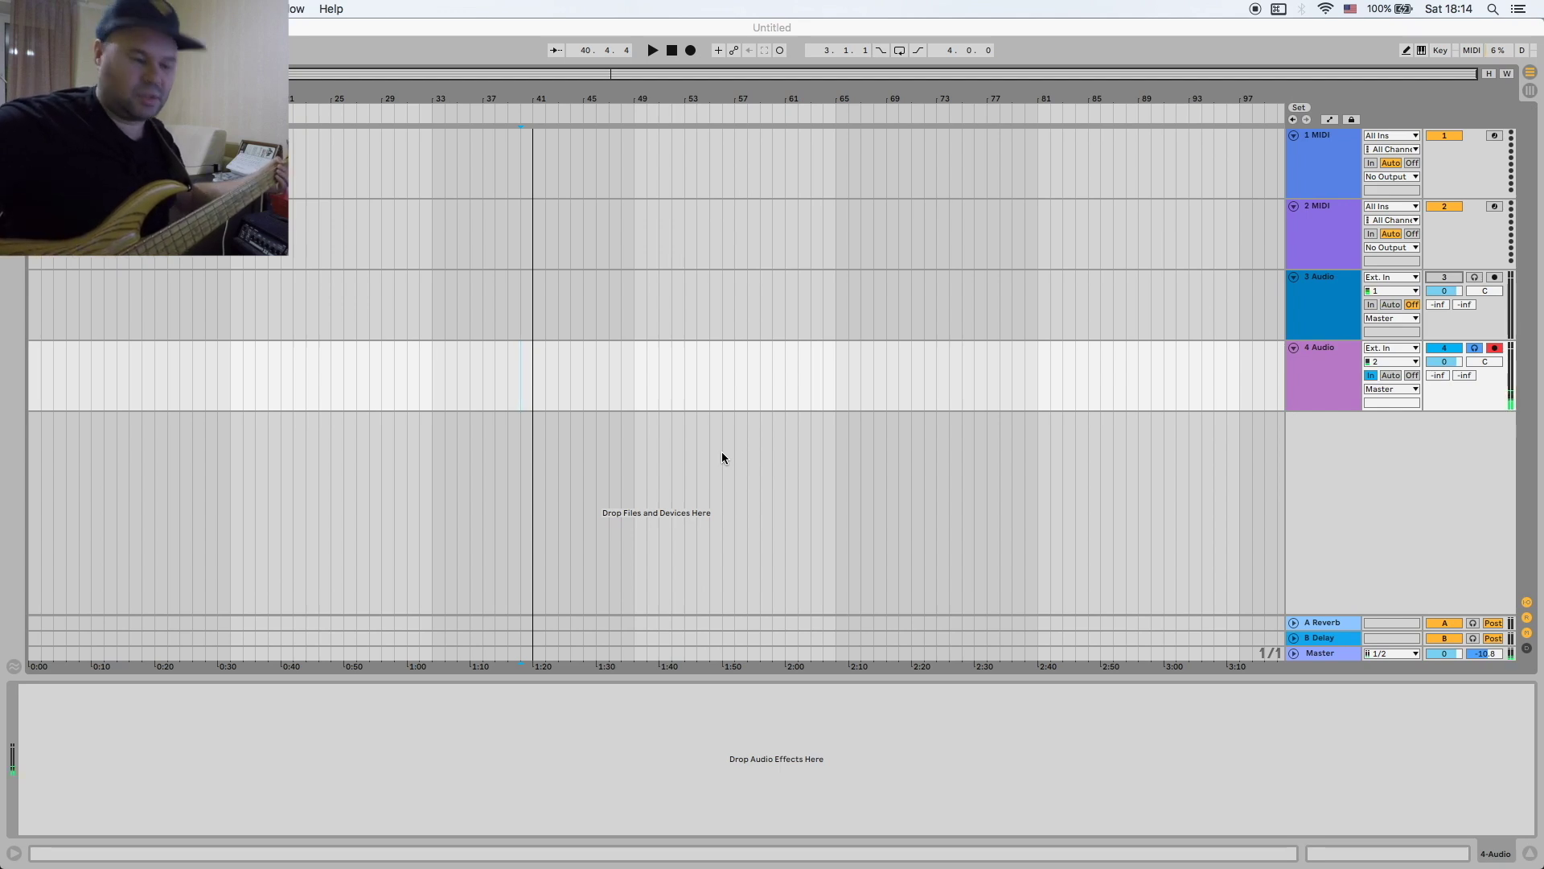
# Record two separate bass guitar takes on the 4 Audio track, stopping the recording after each take
pyautogui.click(690, 50)
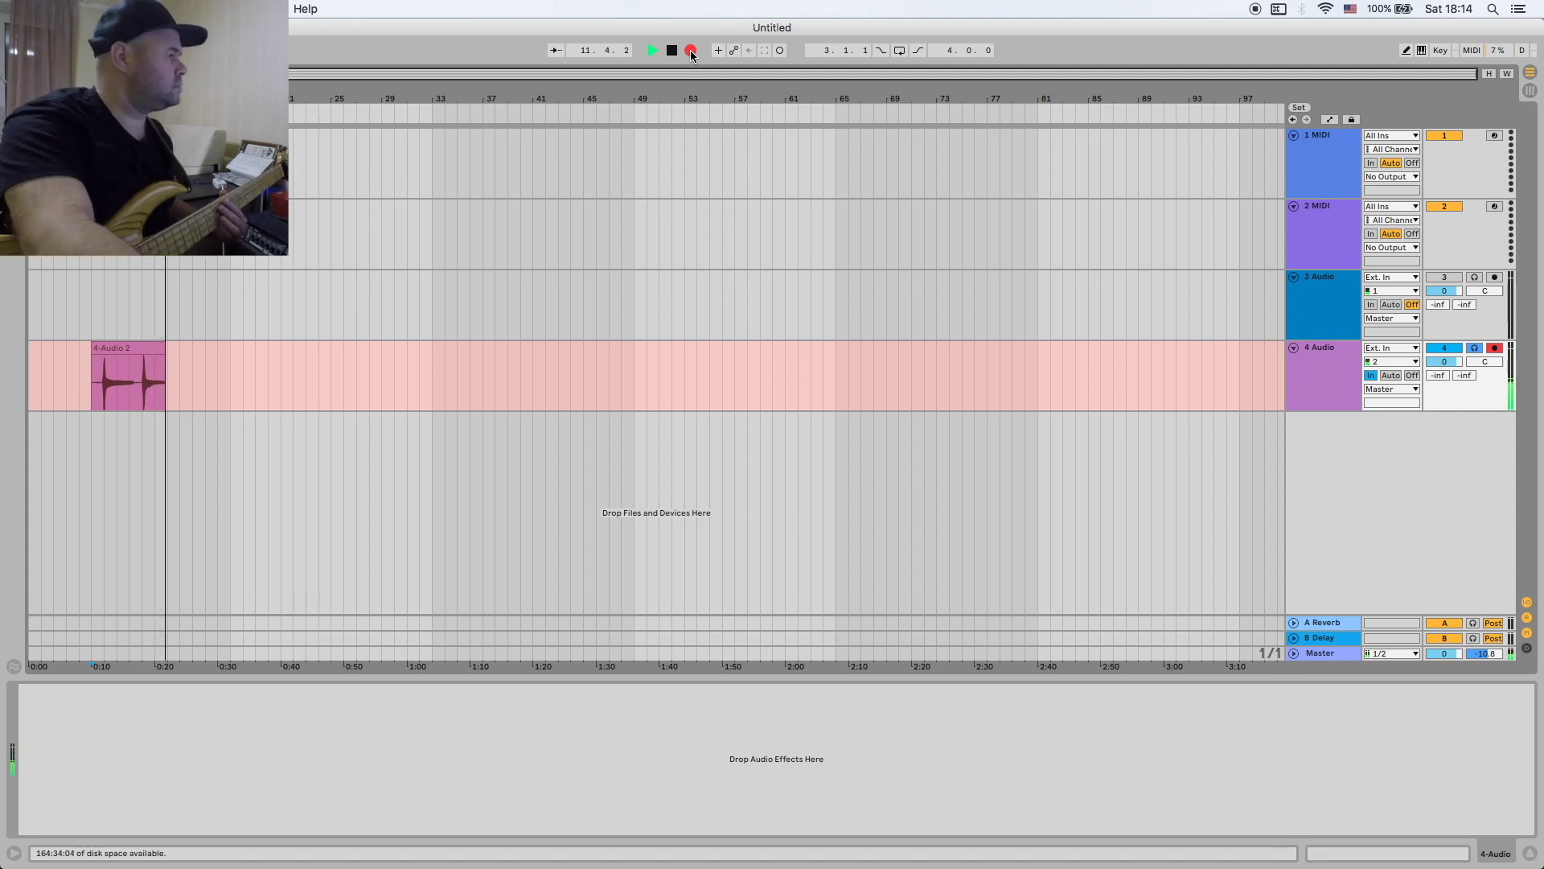
pyautogui.press('space')
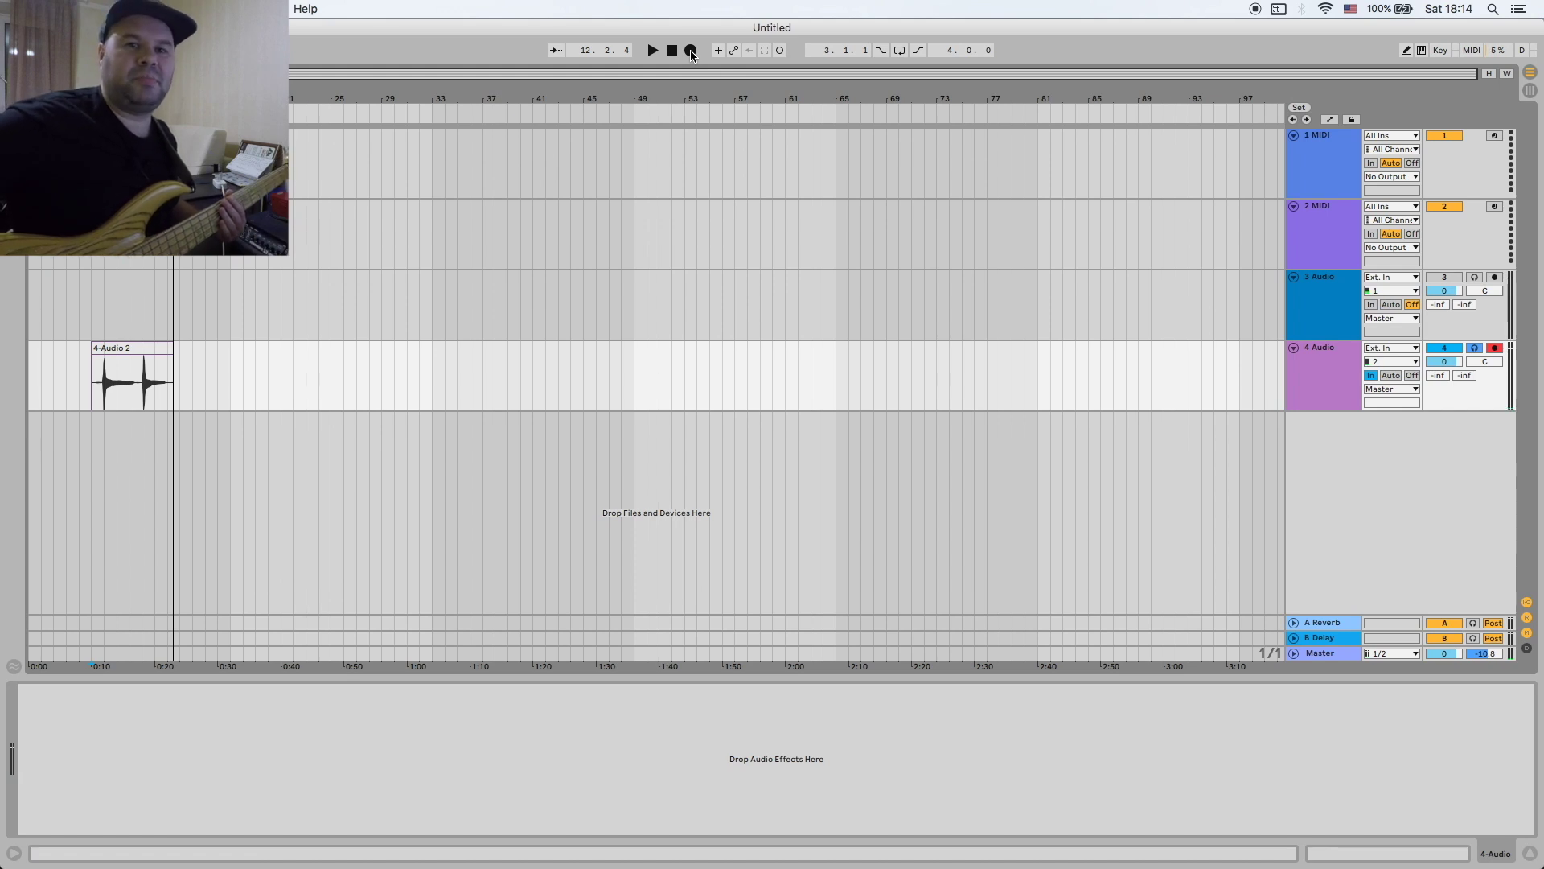
pyautogui.click(691, 52)
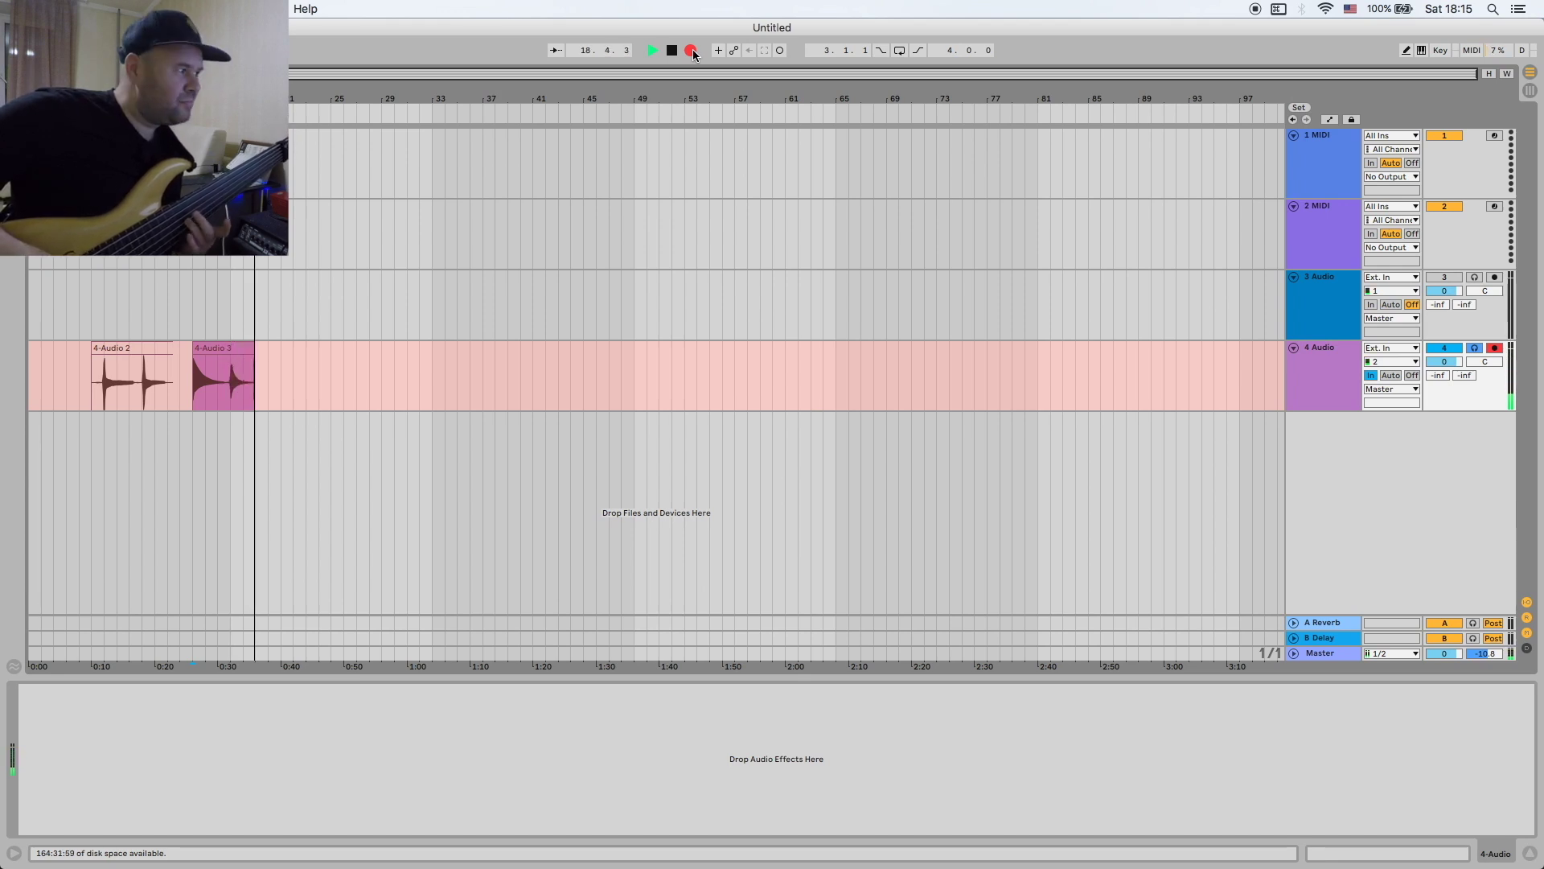
pyautogui.press('space')
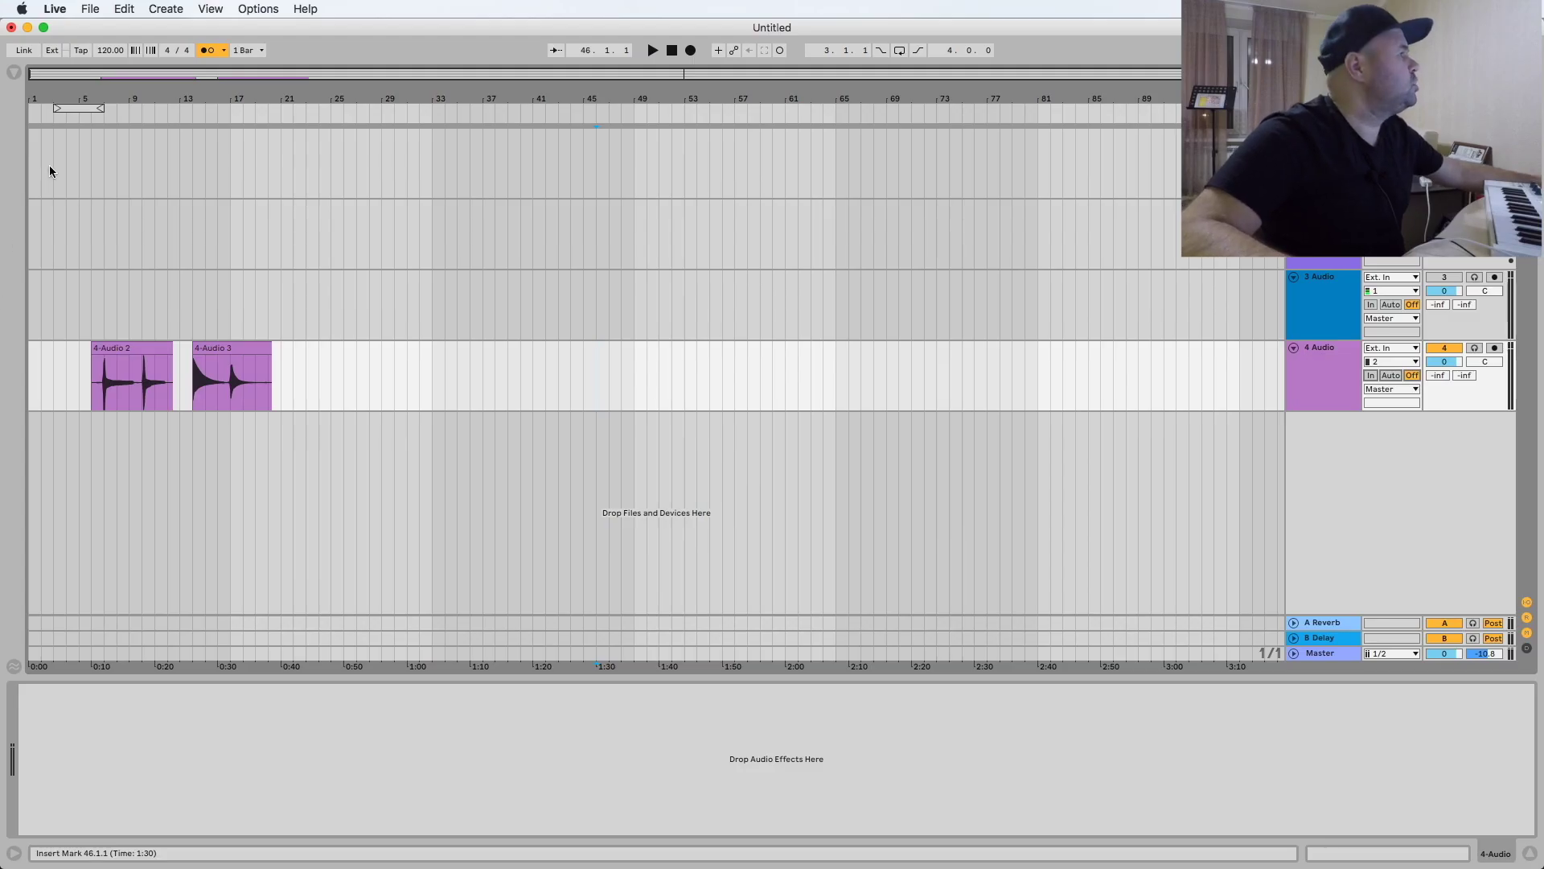
# Add Simpler to the first MIDI track and load the first recorded clip, 4-Audio 2, into it as the sample
pyautogui.click(14, 74)
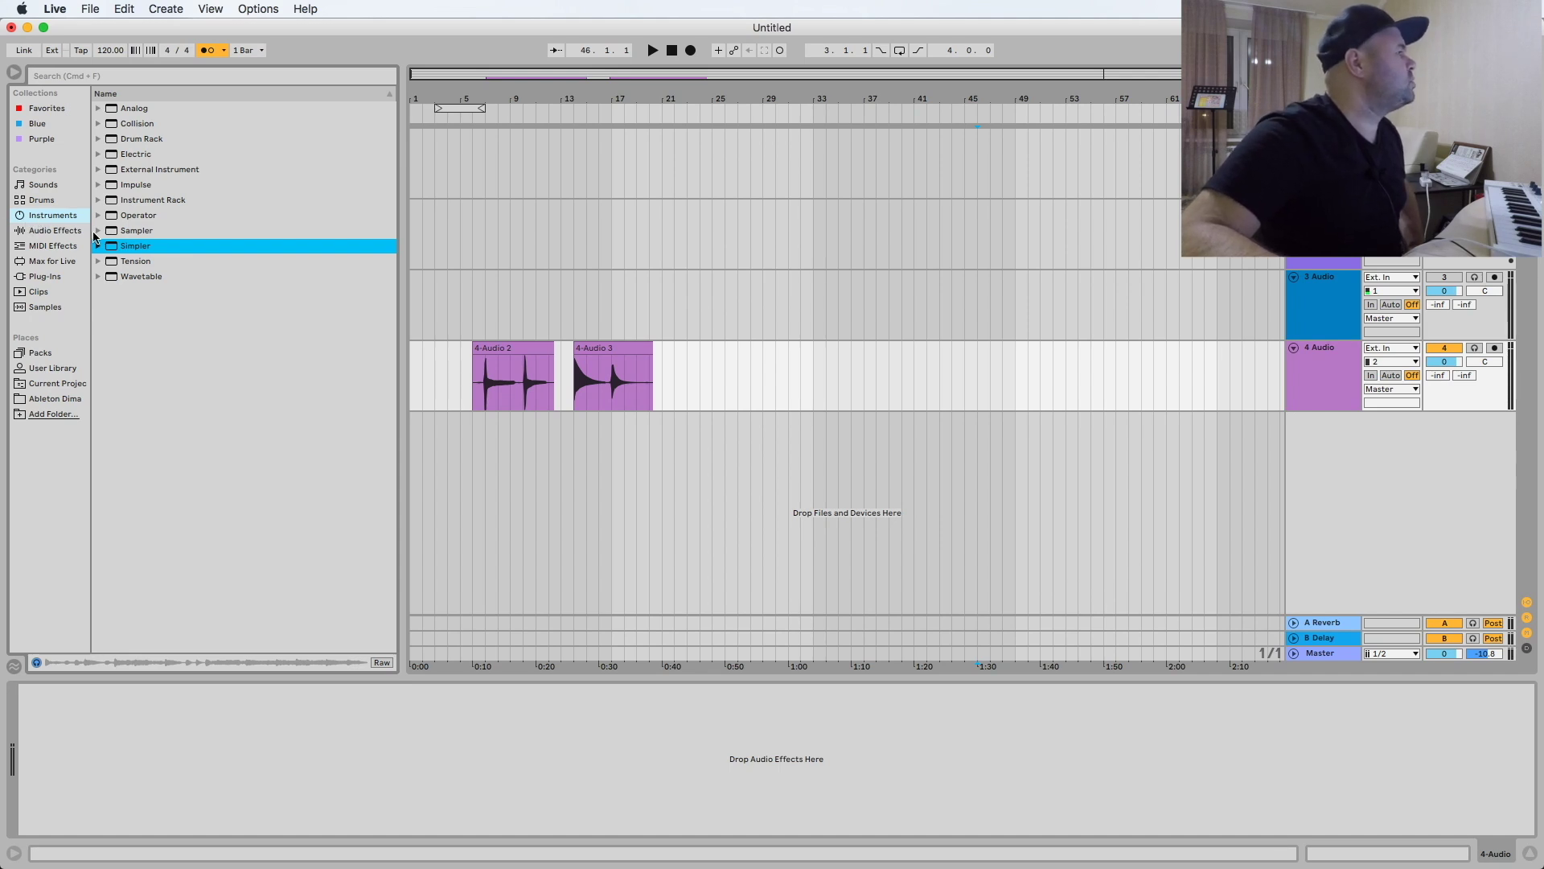
pyautogui.moveTo(119, 246); pyautogui.dragTo(466, 148)
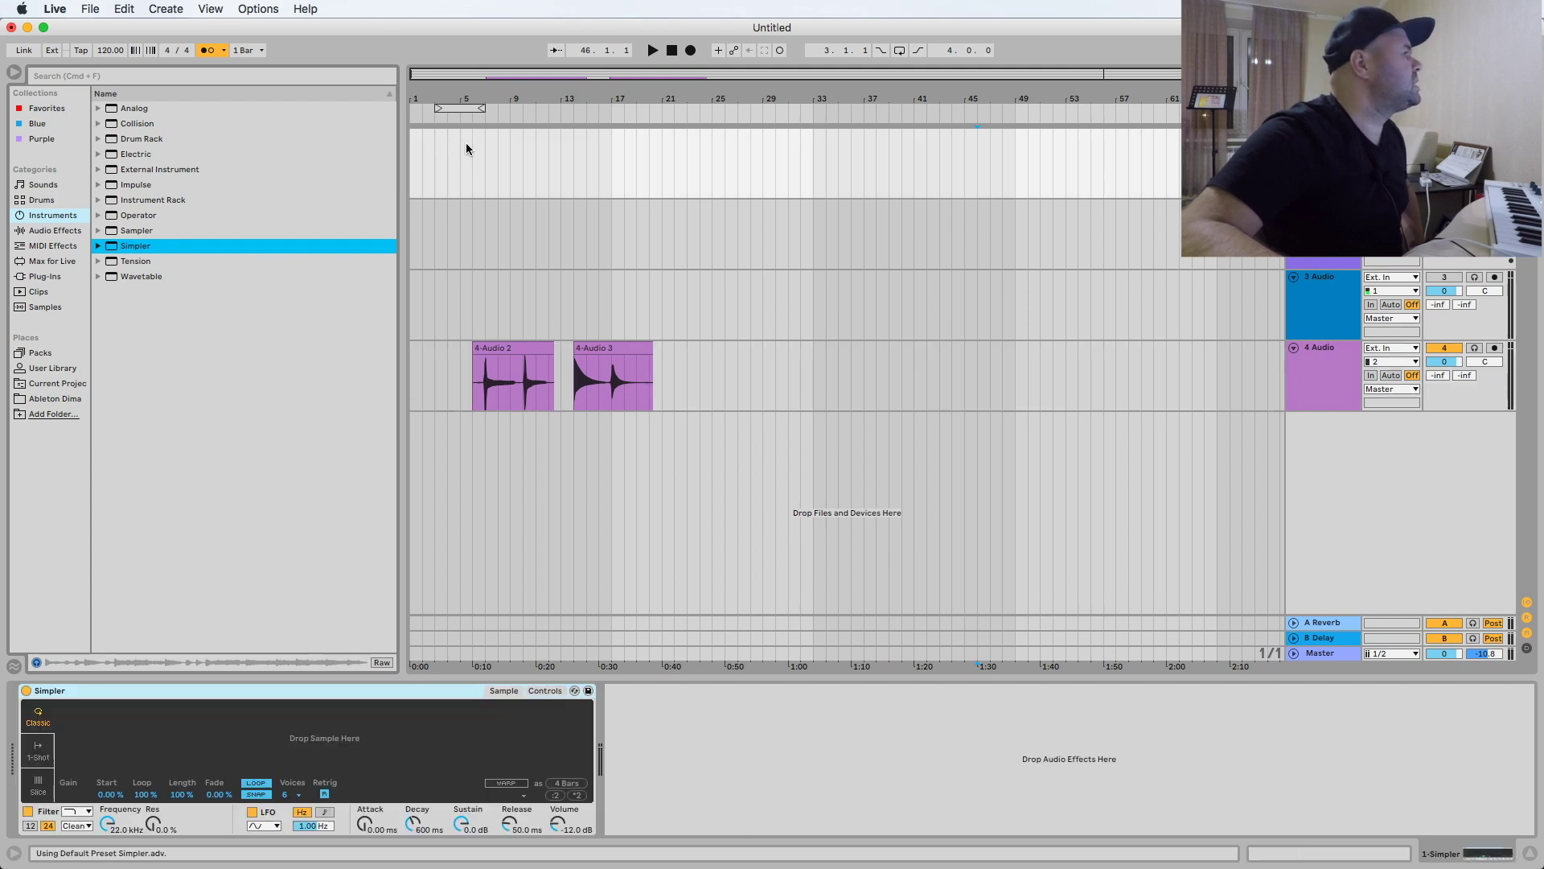
pyautogui.click(214, 690)
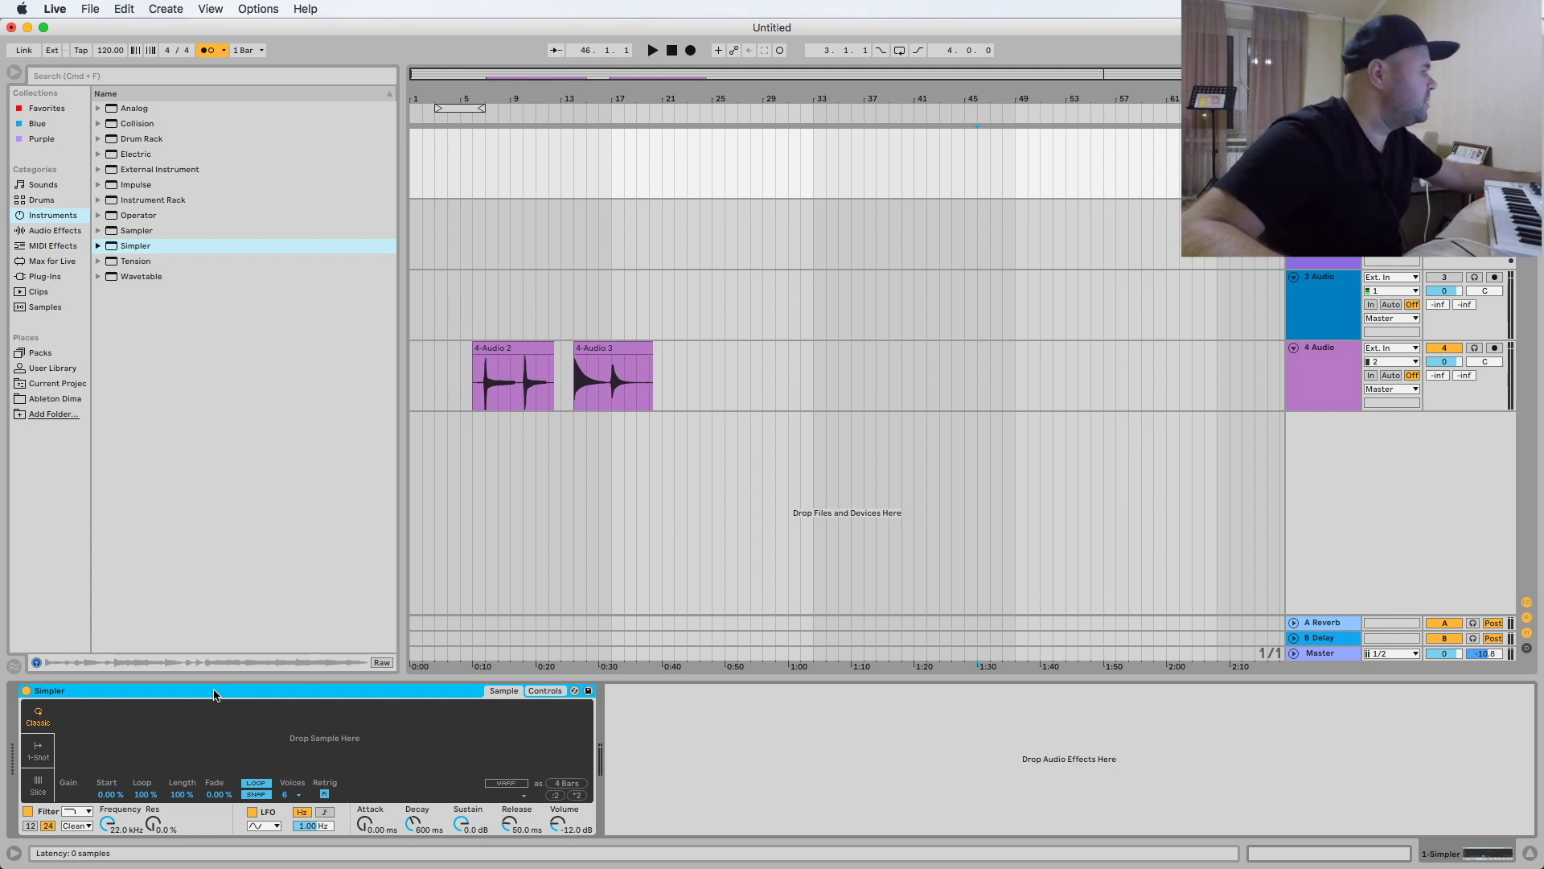
pyautogui.press('Up')
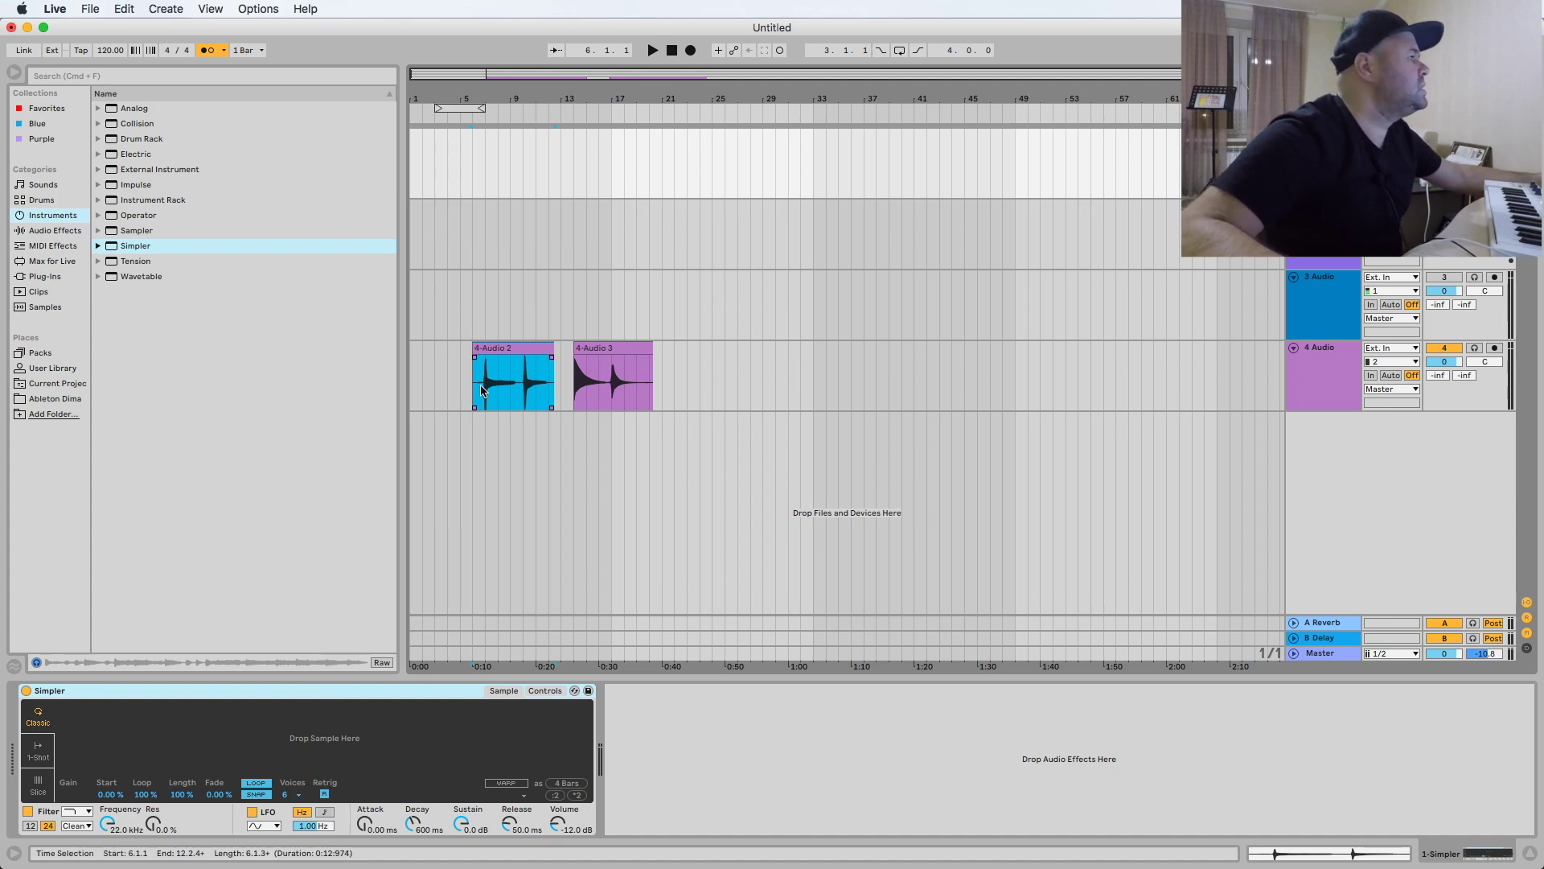
pyautogui.click(501, 350)
pyautogui.moveTo(502, 351); pyautogui.dragTo(300, 737)
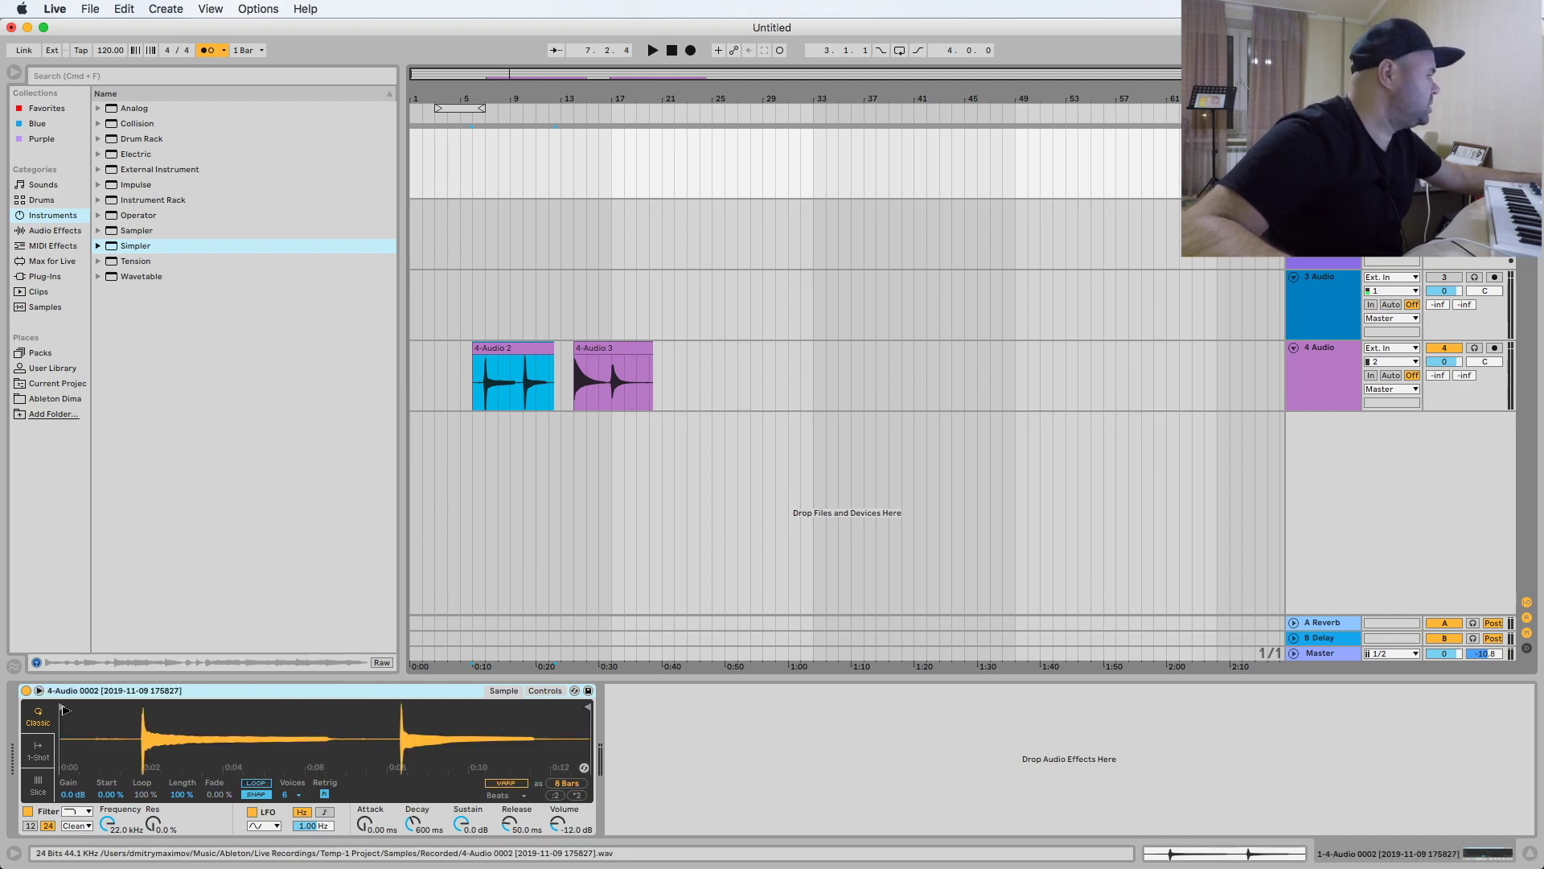
# Set the sample start at the first note's attack and the sample end where that note fades, before the second note
pyautogui.moveTo(62, 707); pyautogui.dragTo(138, 714)
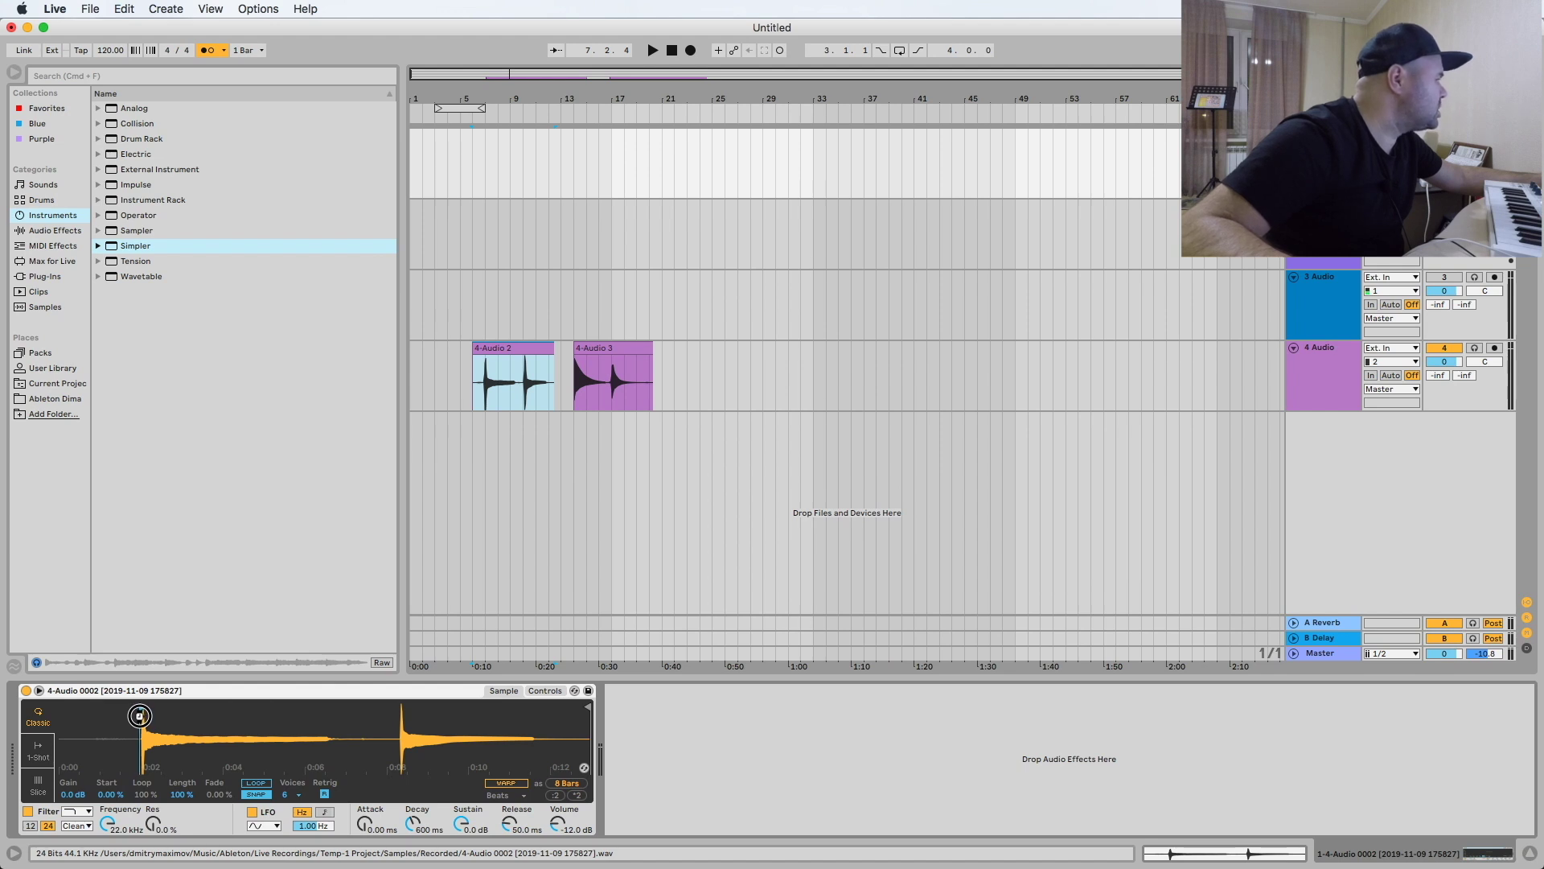
pyautogui.scroll(5, 141, 716)
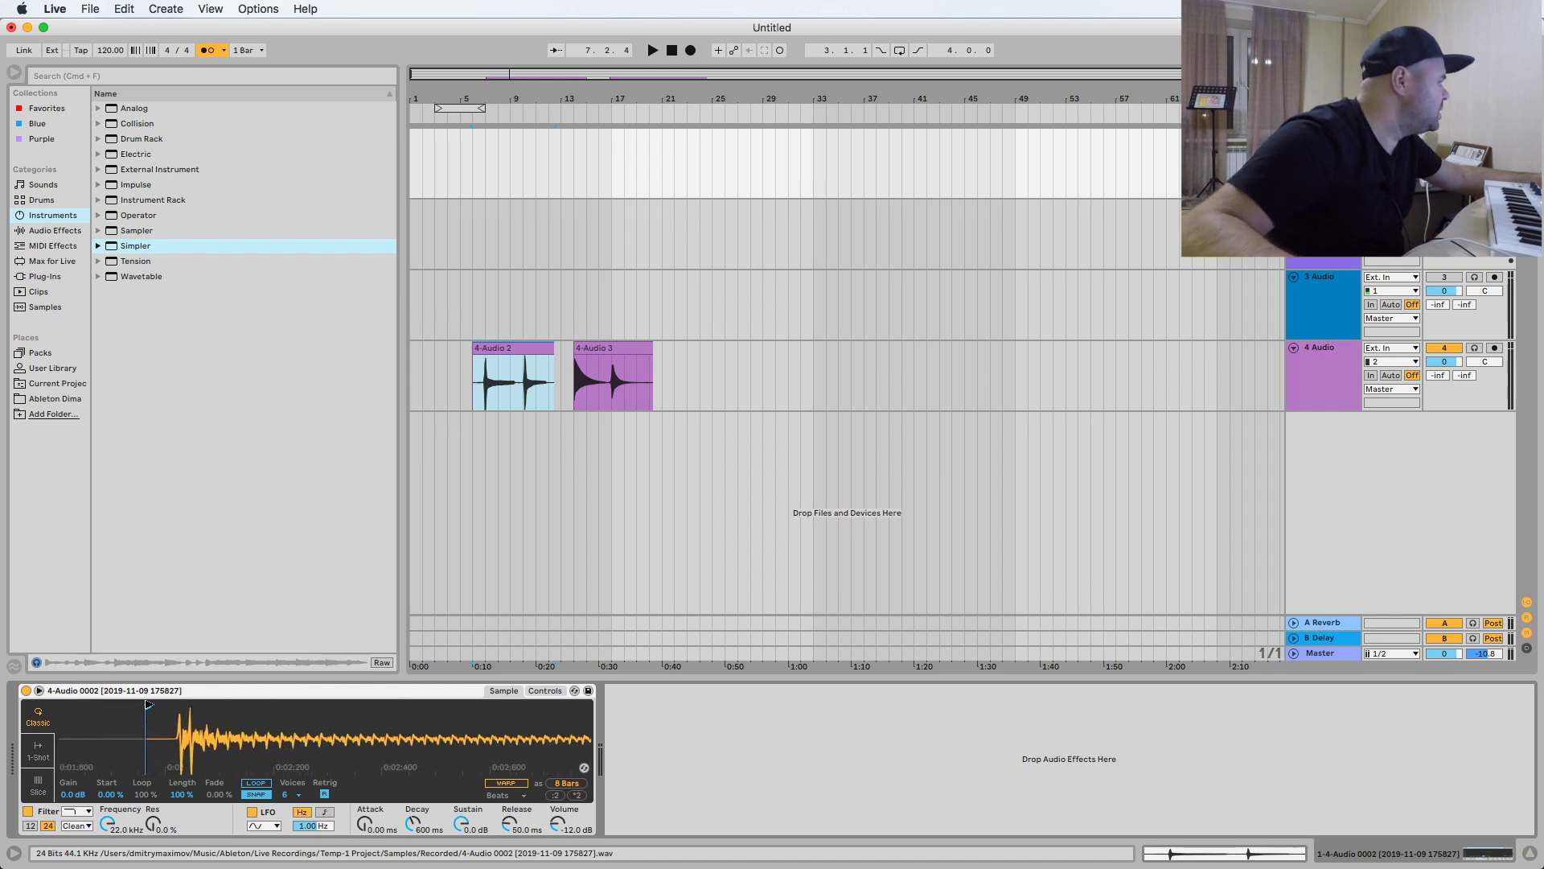
pyautogui.moveTo(146, 709); pyautogui.dragTo(176, 708)
pyautogui.scroll(-10, 178, 708)
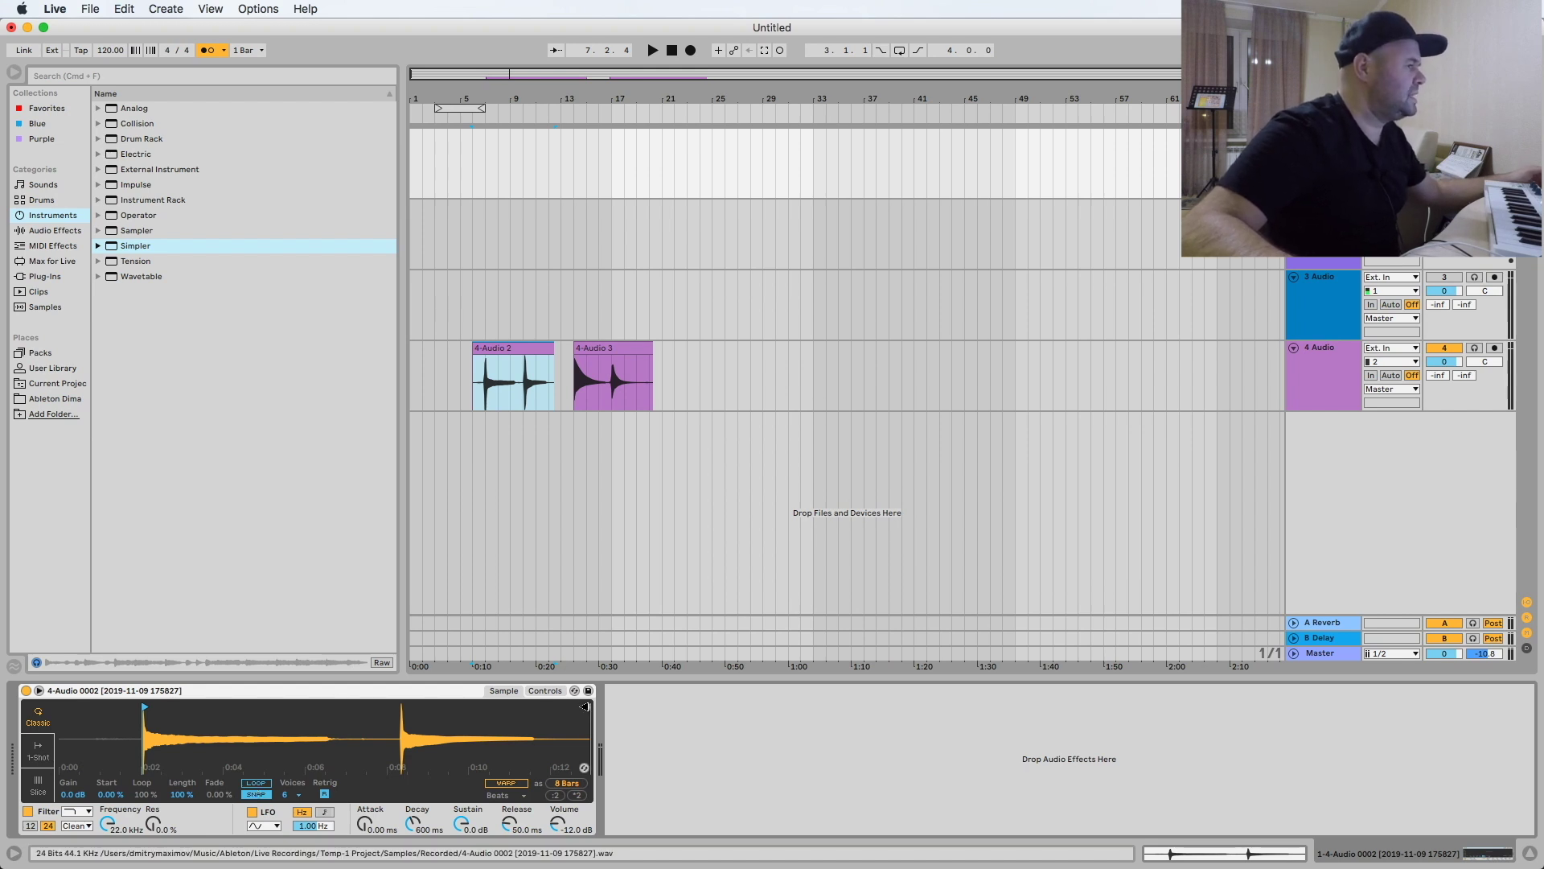
pyautogui.moveTo(585, 706); pyautogui.dragTo(328, 724)
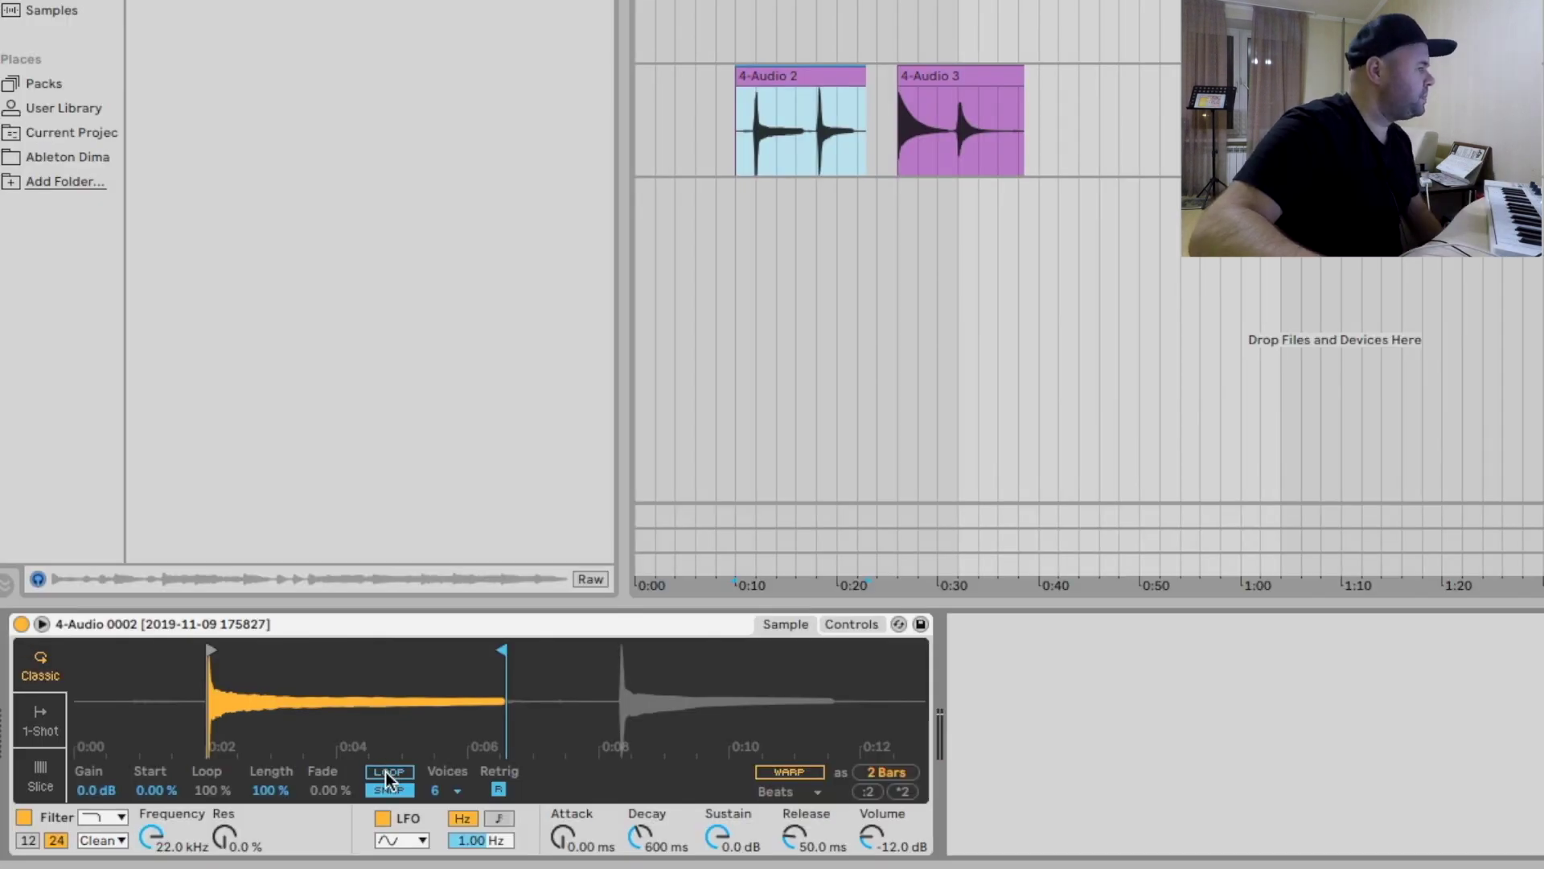
# Turn on looping in Simpler and progressively shorten the sample region to the first waveform cycles after the note's attack
pyautogui.click(388, 771)
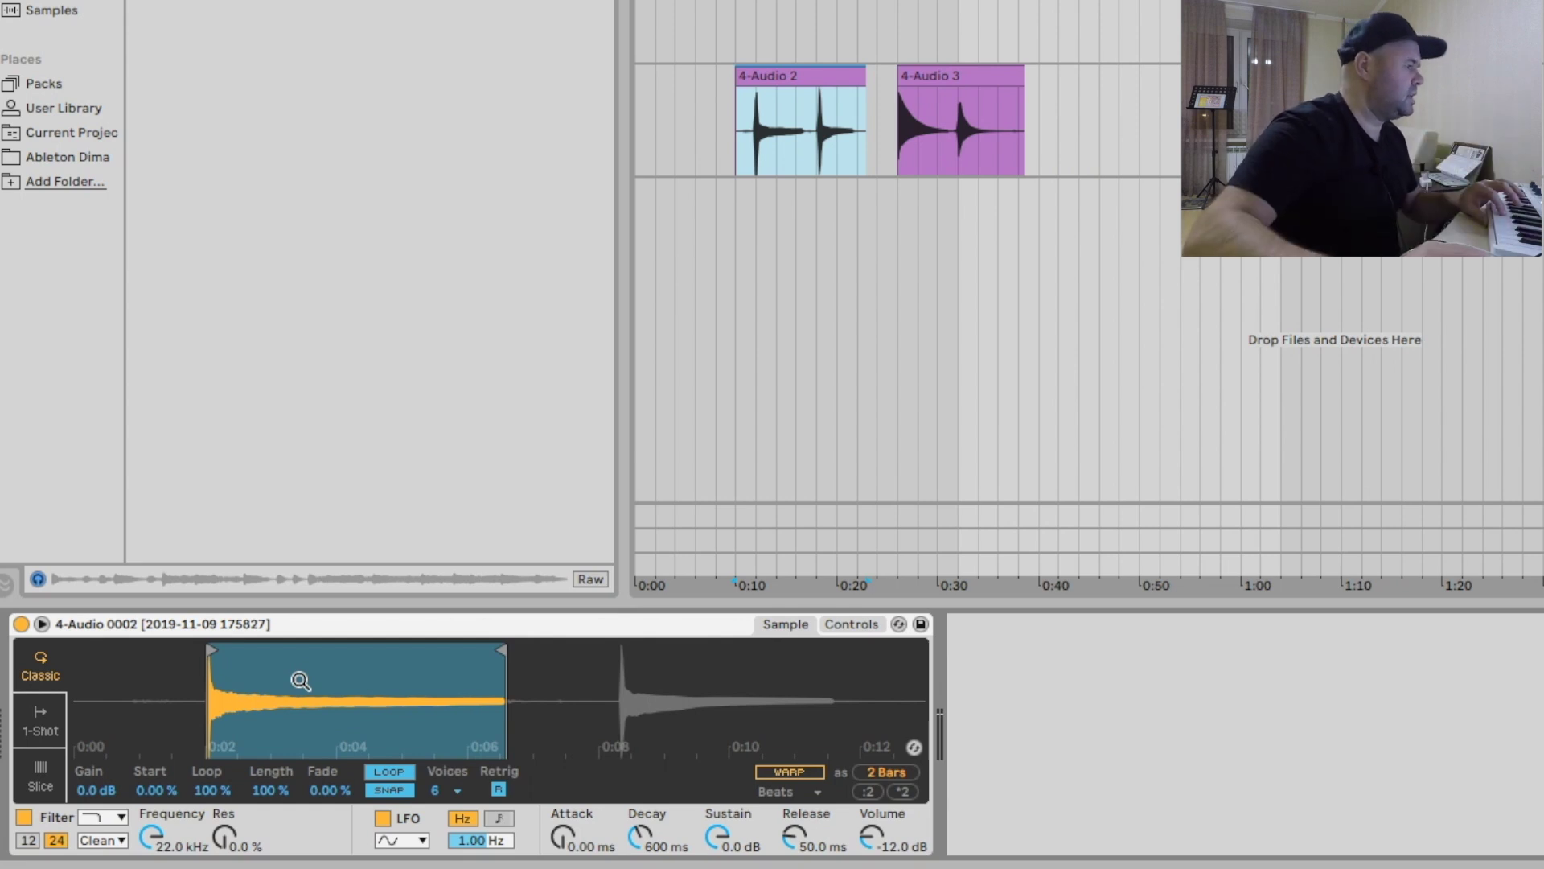
pyautogui.moveTo(499, 651); pyautogui.dragTo(265, 653)
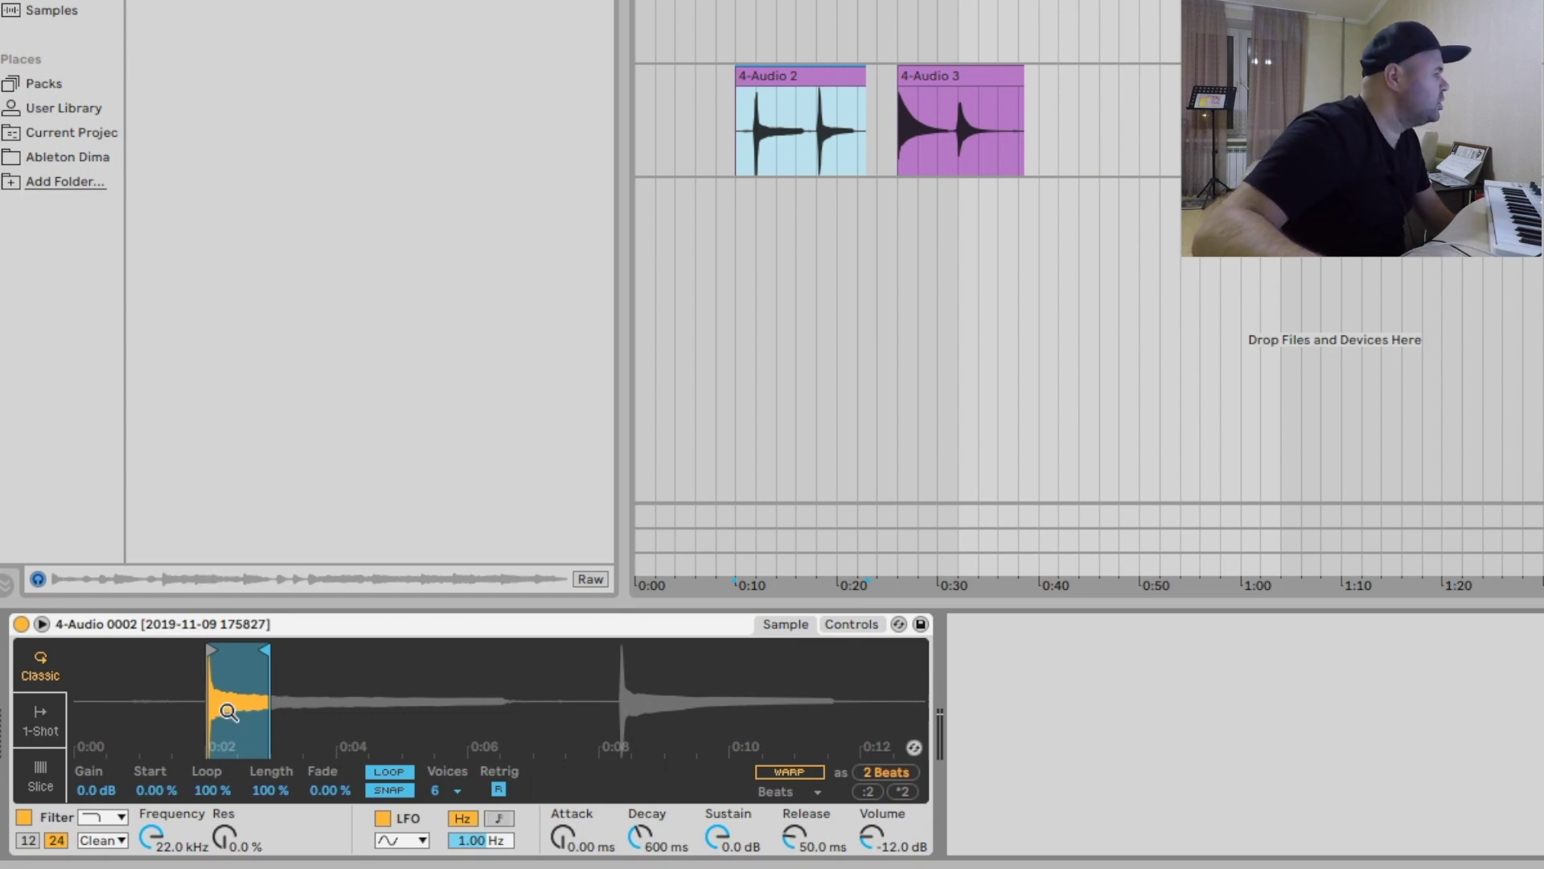
pyautogui.moveTo(224, 719)
pyautogui.mouseDown()
pyautogui.moveTo(234, 772)
pyautogui.moveTo(290, 792)
pyautogui.moveTo(211, 719)
pyautogui.mouseUp()
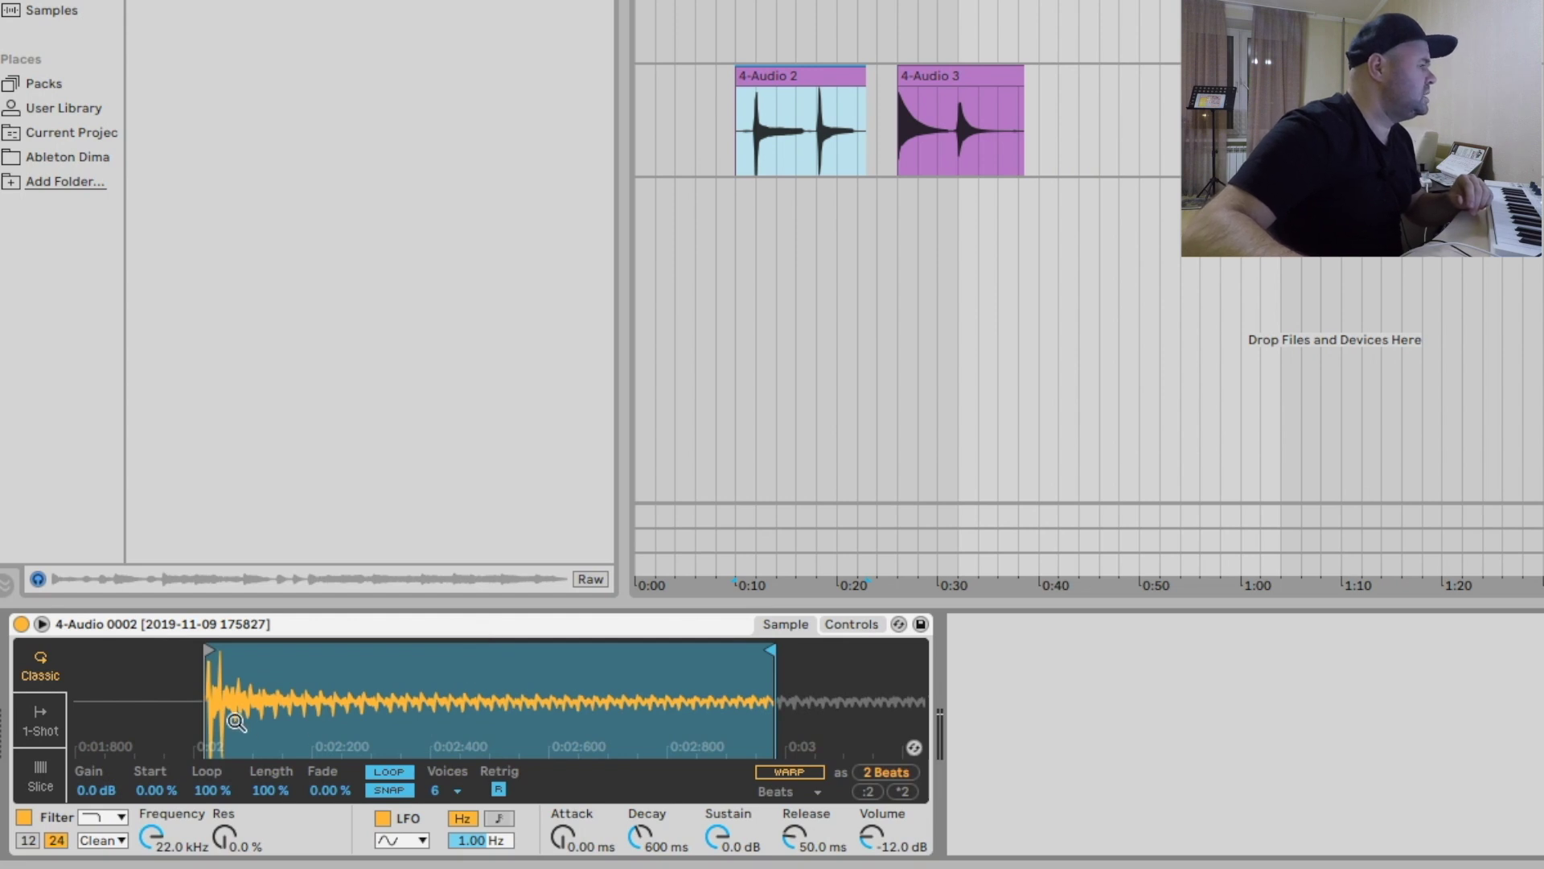
pyautogui.moveTo(770, 654)
pyautogui.mouseDown()
pyautogui.moveTo(321, 665)
pyautogui.moveTo(563, 797)
pyautogui.mouseUp()
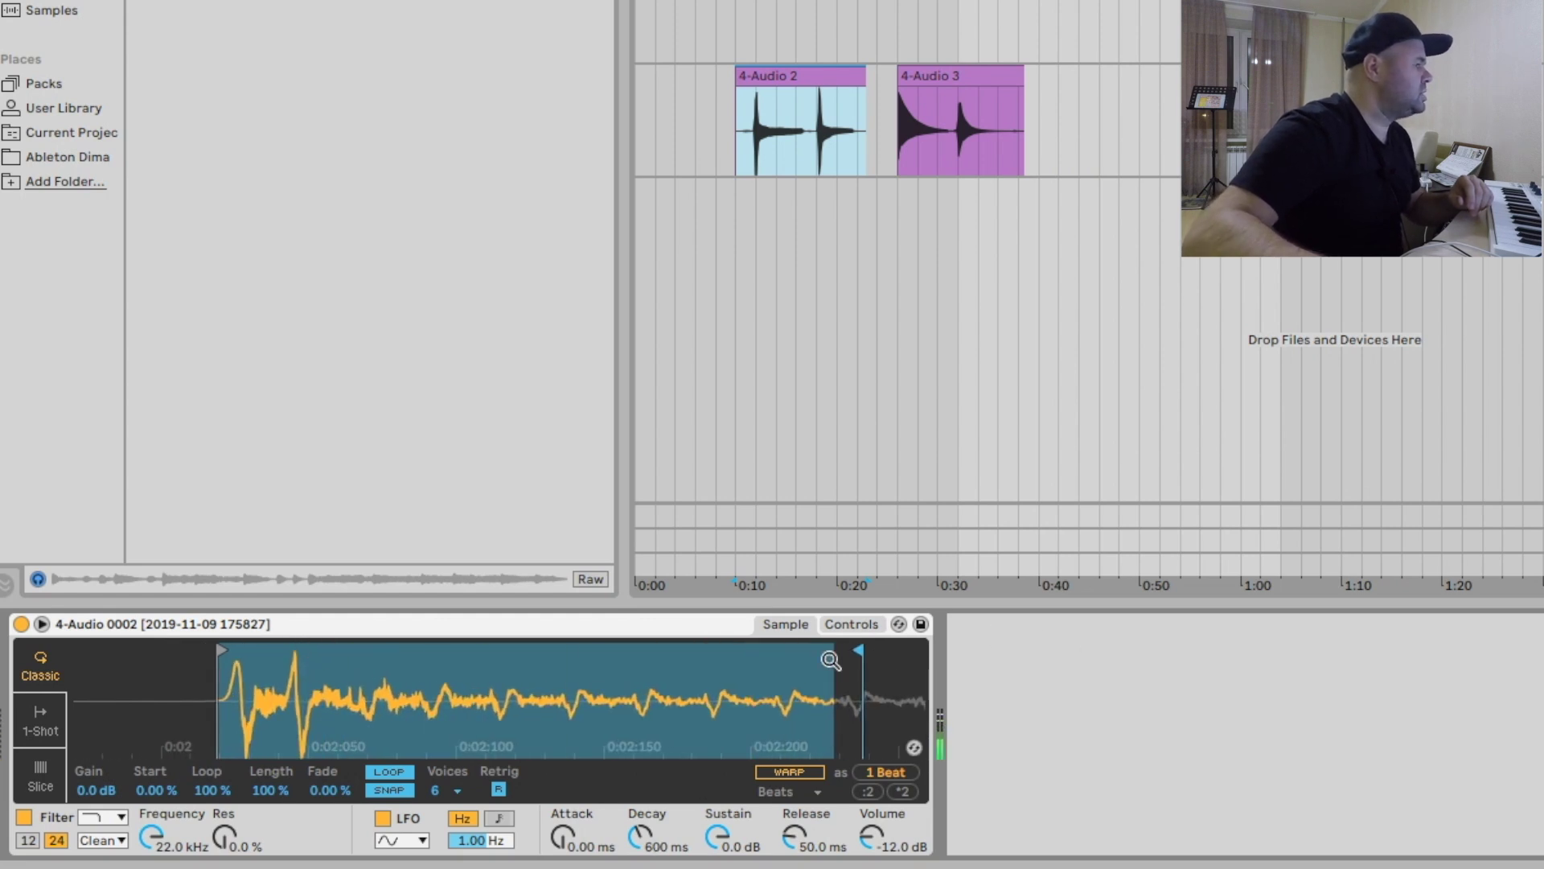
pyautogui.moveTo(854, 650)
pyautogui.mouseDown()
pyautogui.moveTo(572, 679)
pyautogui.moveTo(576, 658)
pyautogui.moveTo(524, 648)
pyautogui.moveTo(286, 666)
pyautogui.mouseUp()
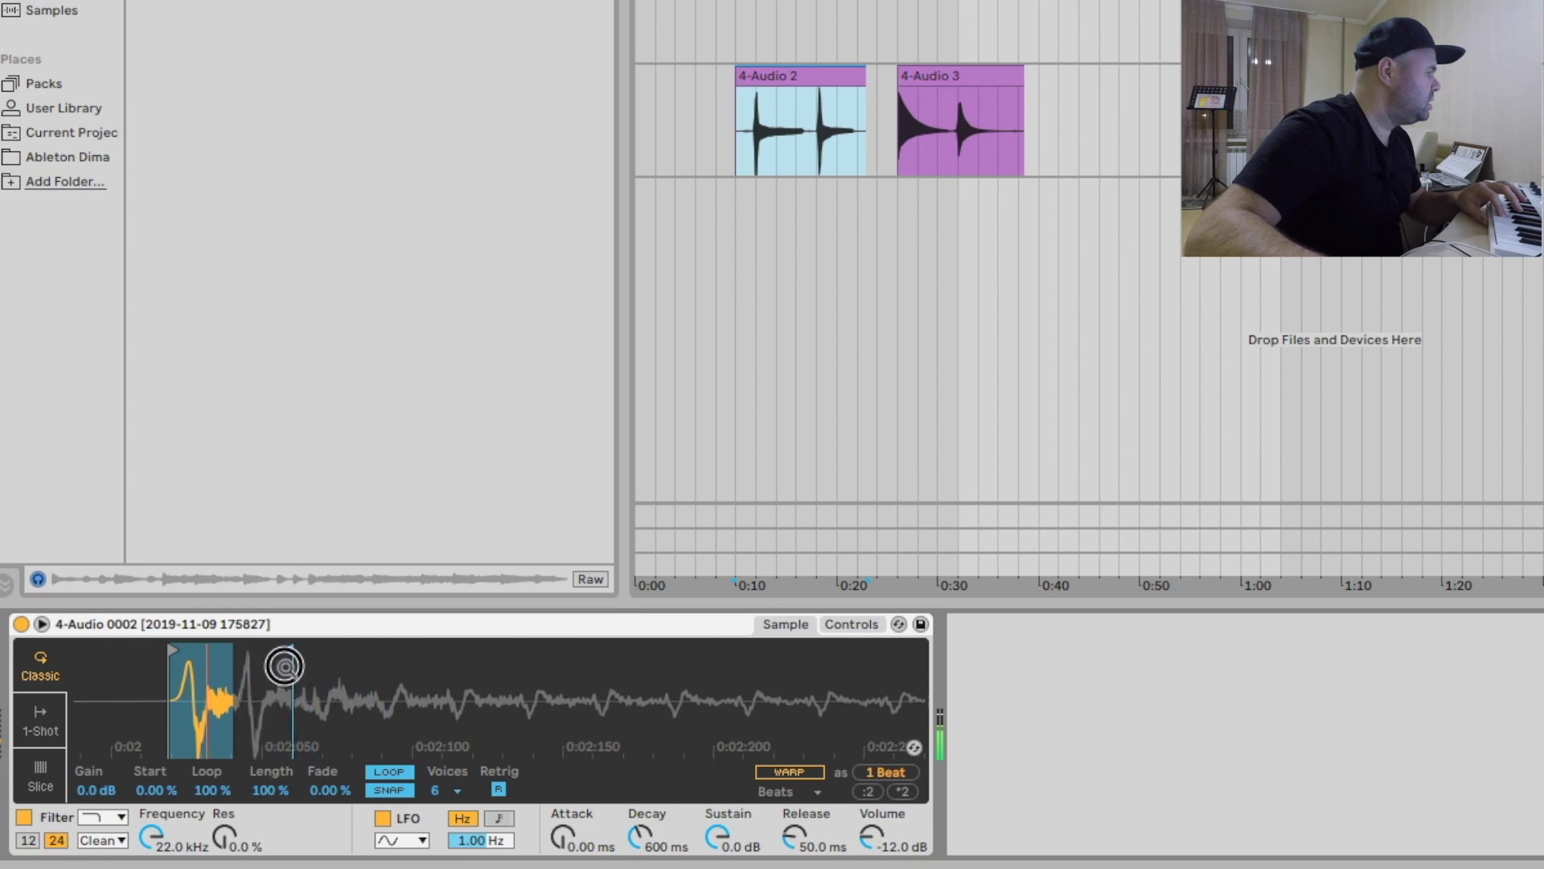
# Pull the sample end in to just after the first wave peak, leaving a loop about 10 ms long
pyautogui.scroll(5, 218, 688)
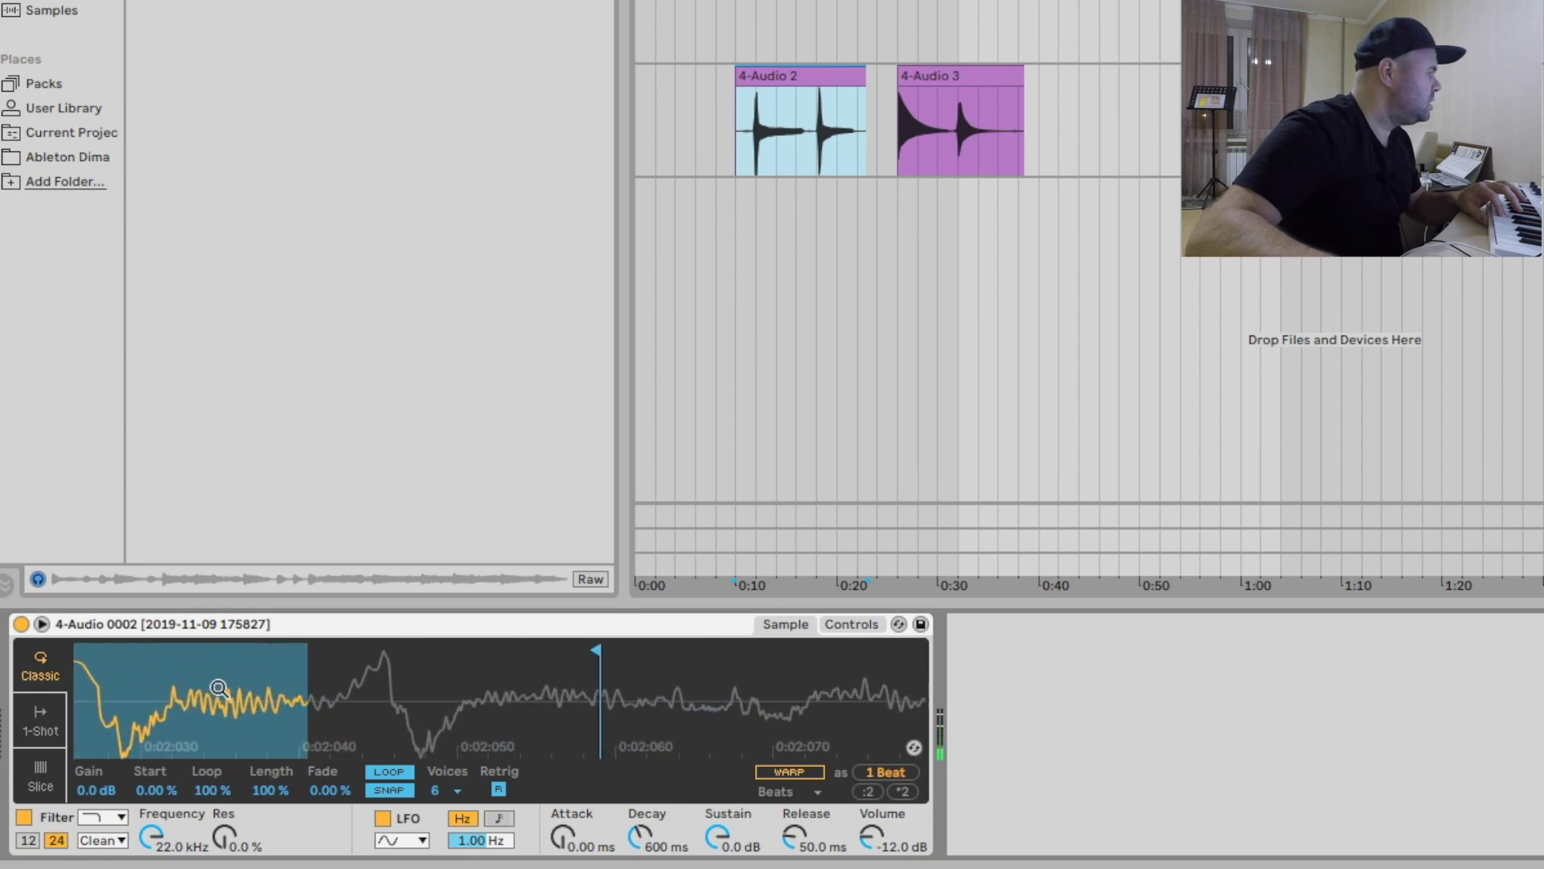
pyautogui.hscroll(-5, 219, 687)
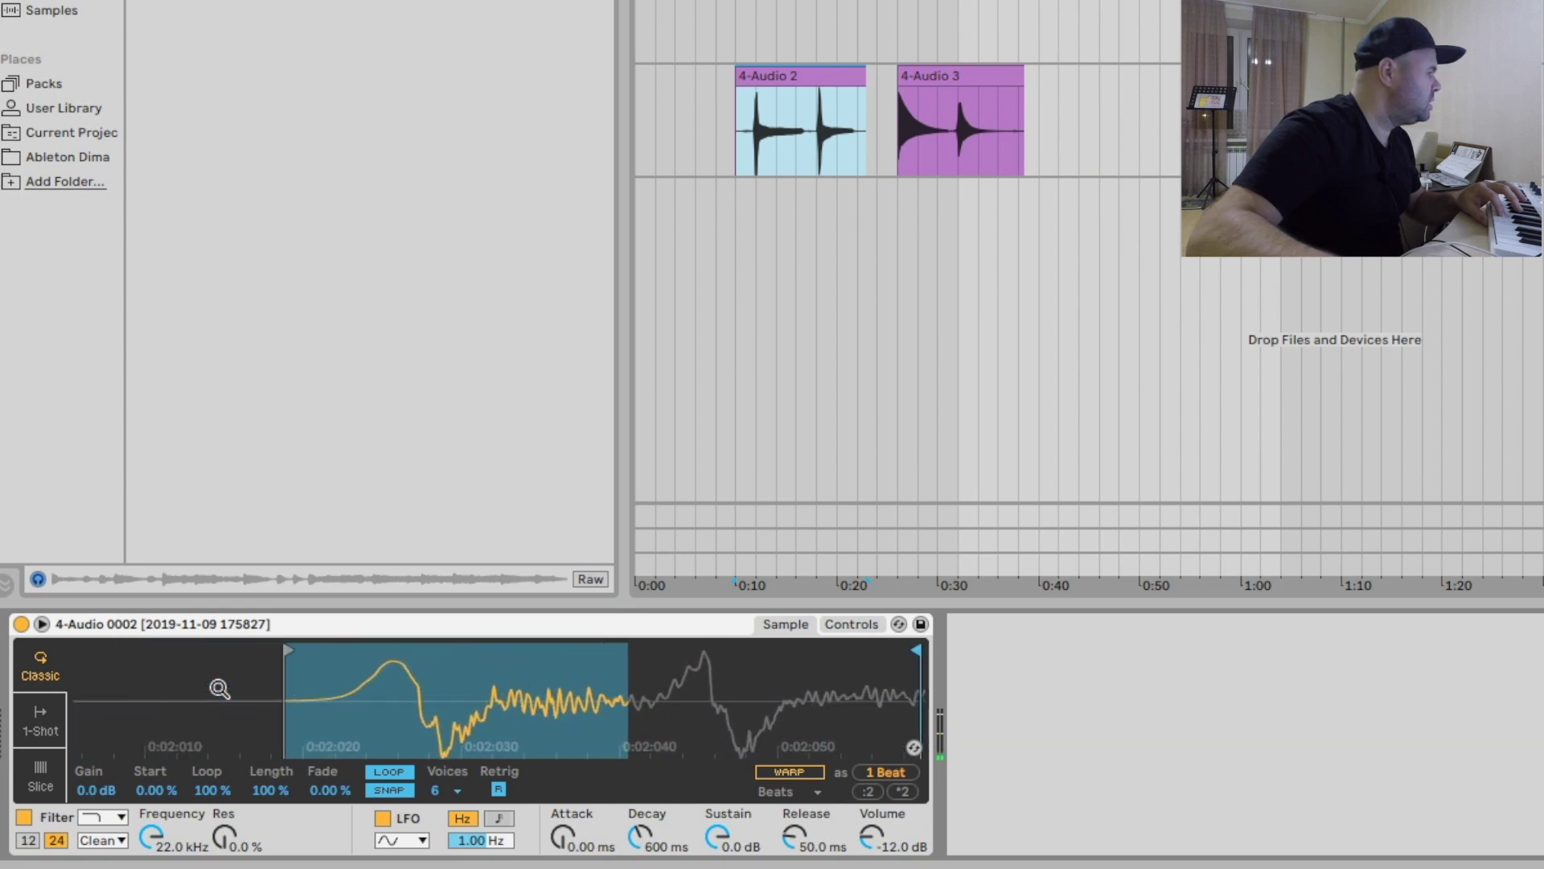
pyautogui.click(863, 651)
pyautogui.moveTo(863, 651); pyautogui.dragTo(389, 662)
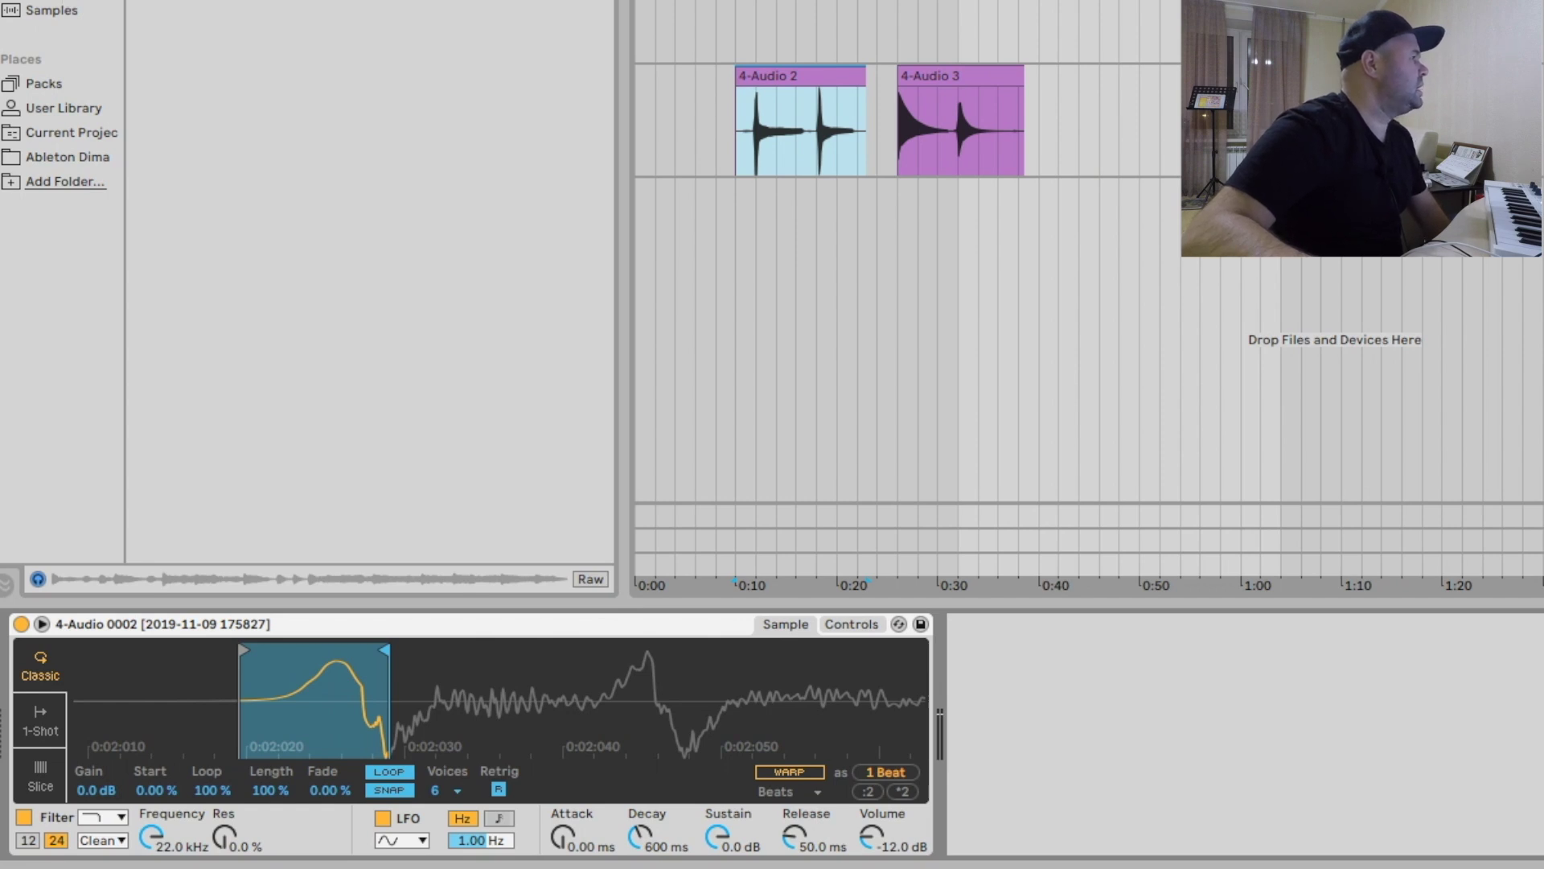
# Add the Tuner audio effect after Simpler on the first MIDI track
pyautogui.scroll(-1, 290, 372)
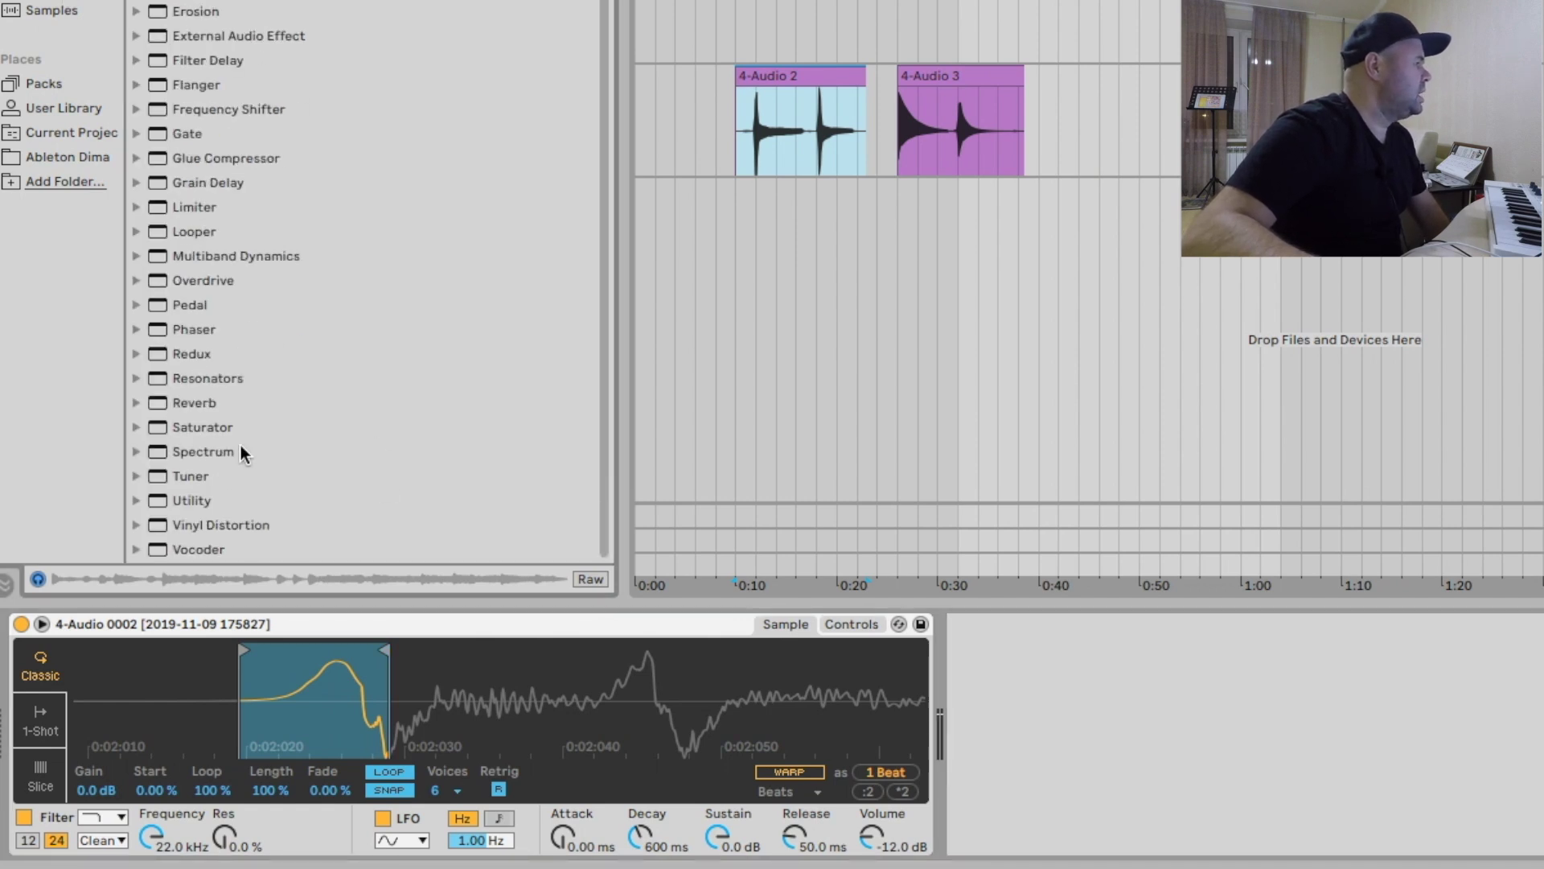
pyautogui.click(230, 467)
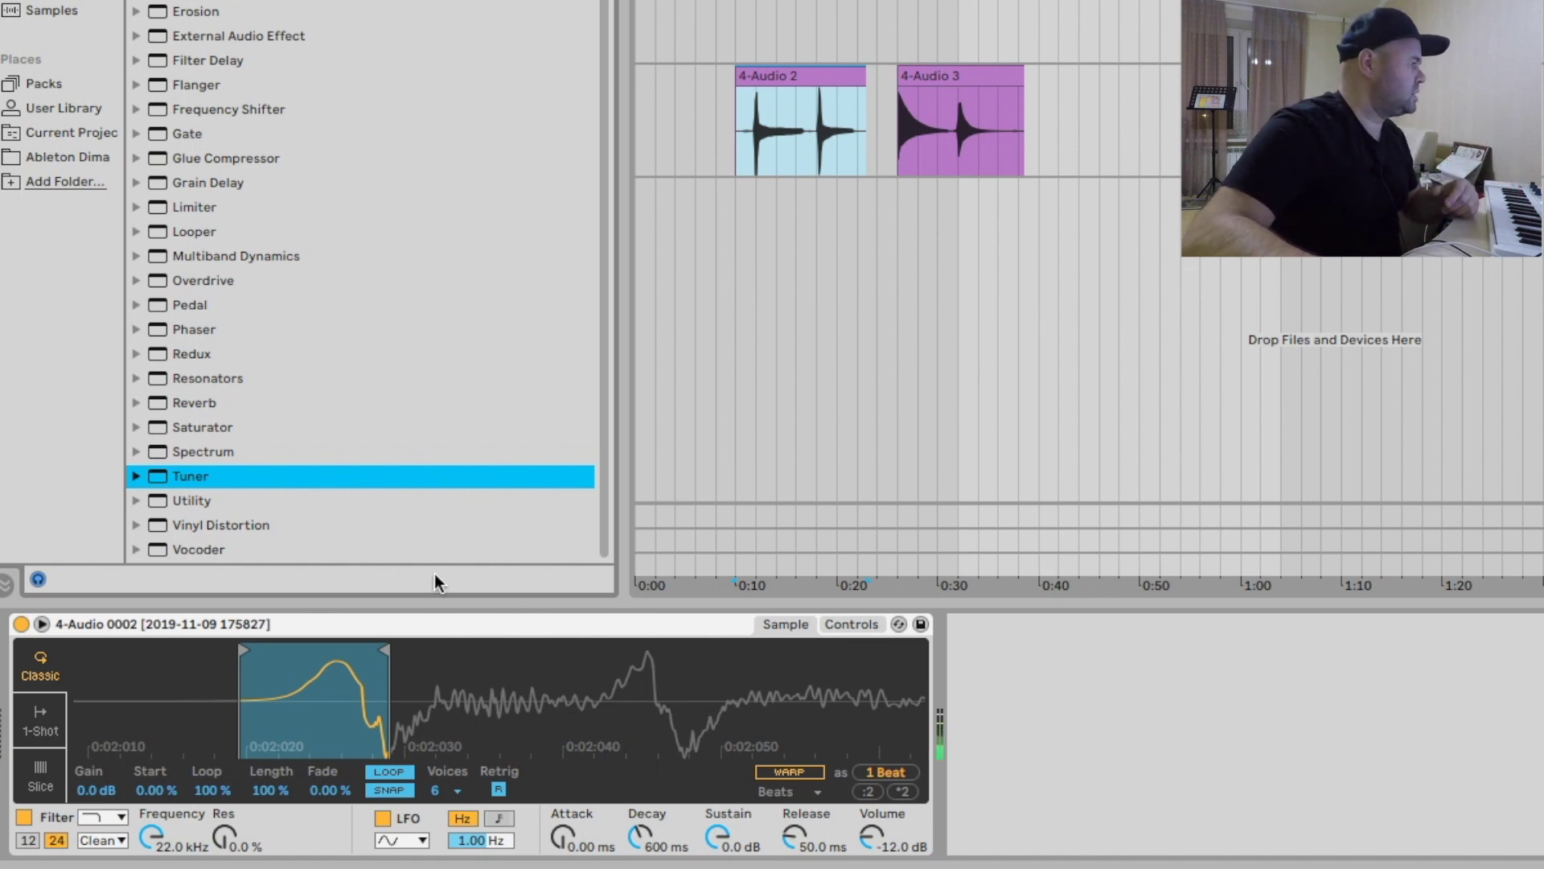
pyautogui.click(181, 480)
pyautogui.moveTo(181, 480); pyautogui.dragTo(987, 760)
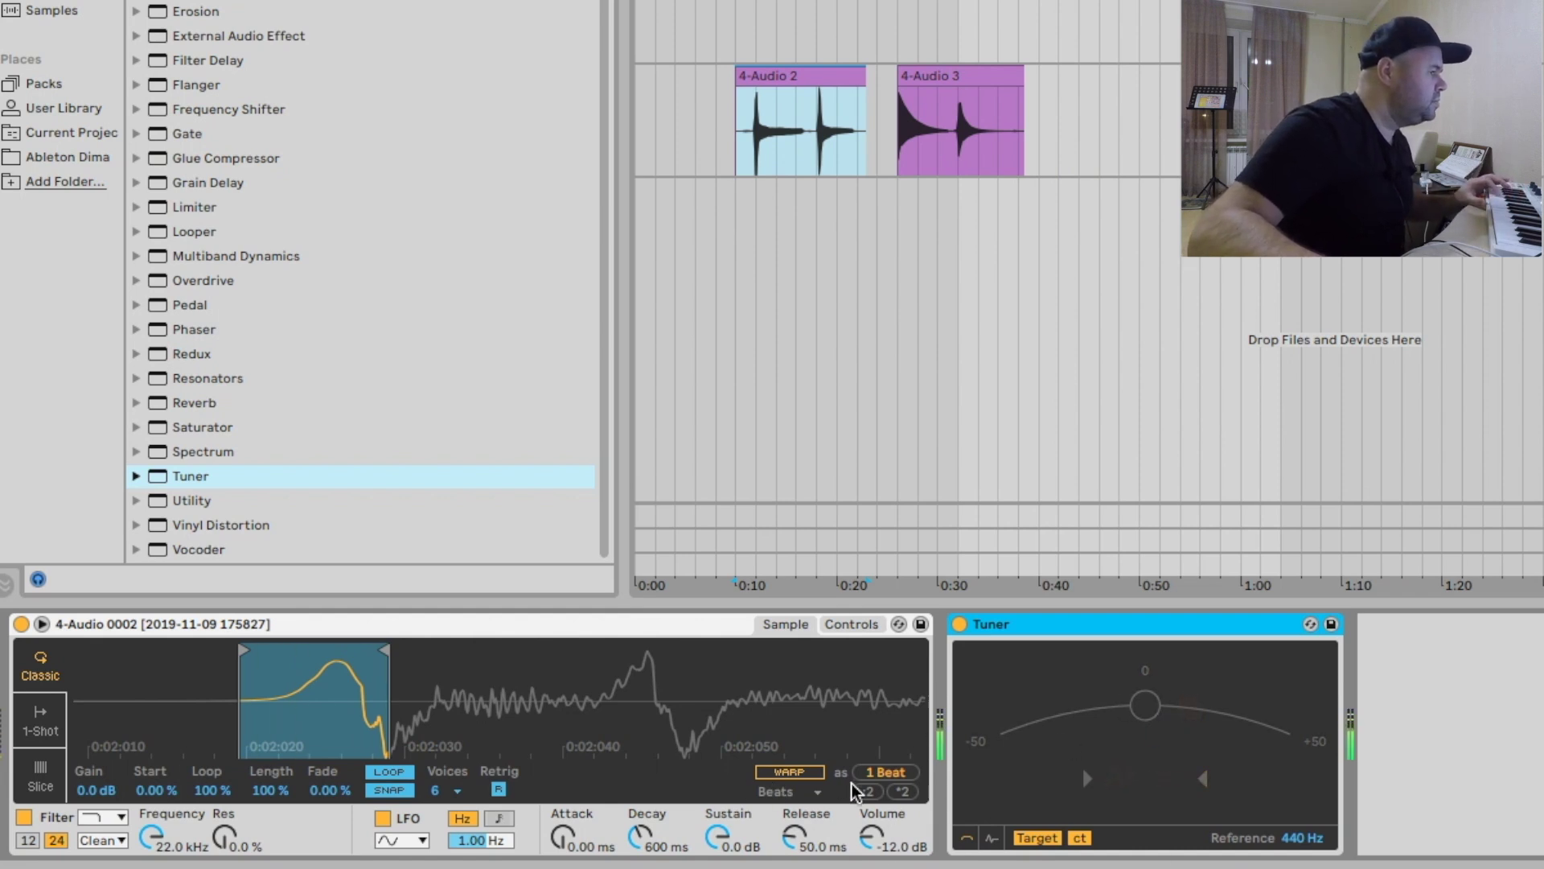
# Tune the looped sample to C in Simpler's controls by setting Transpose to +4 st and Detune to -15 ct
pyautogui.click(849, 624)
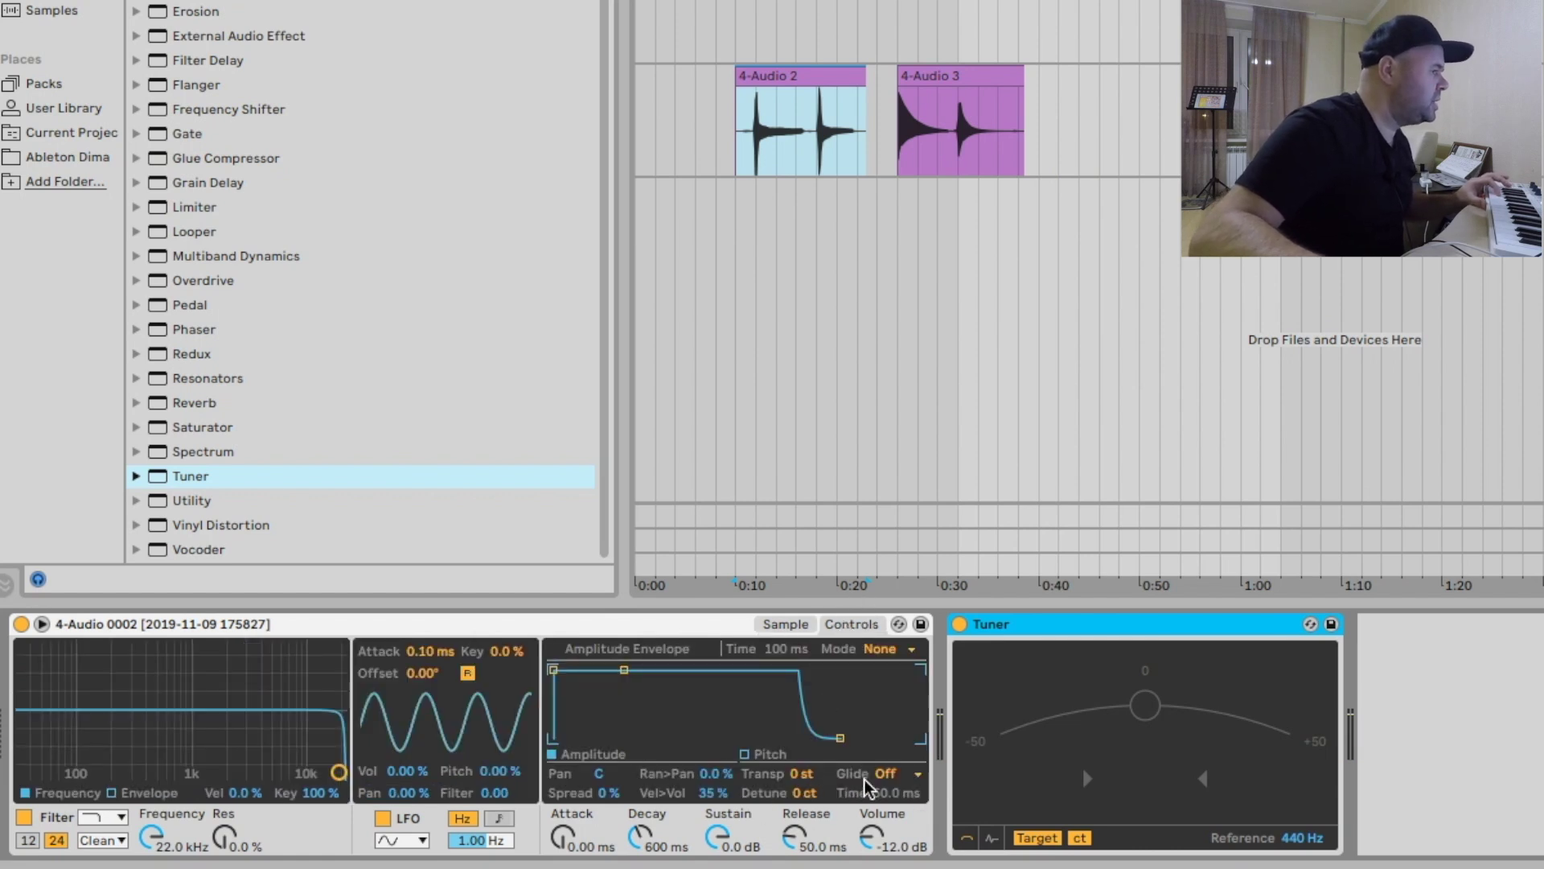
pyautogui.click(801, 774)
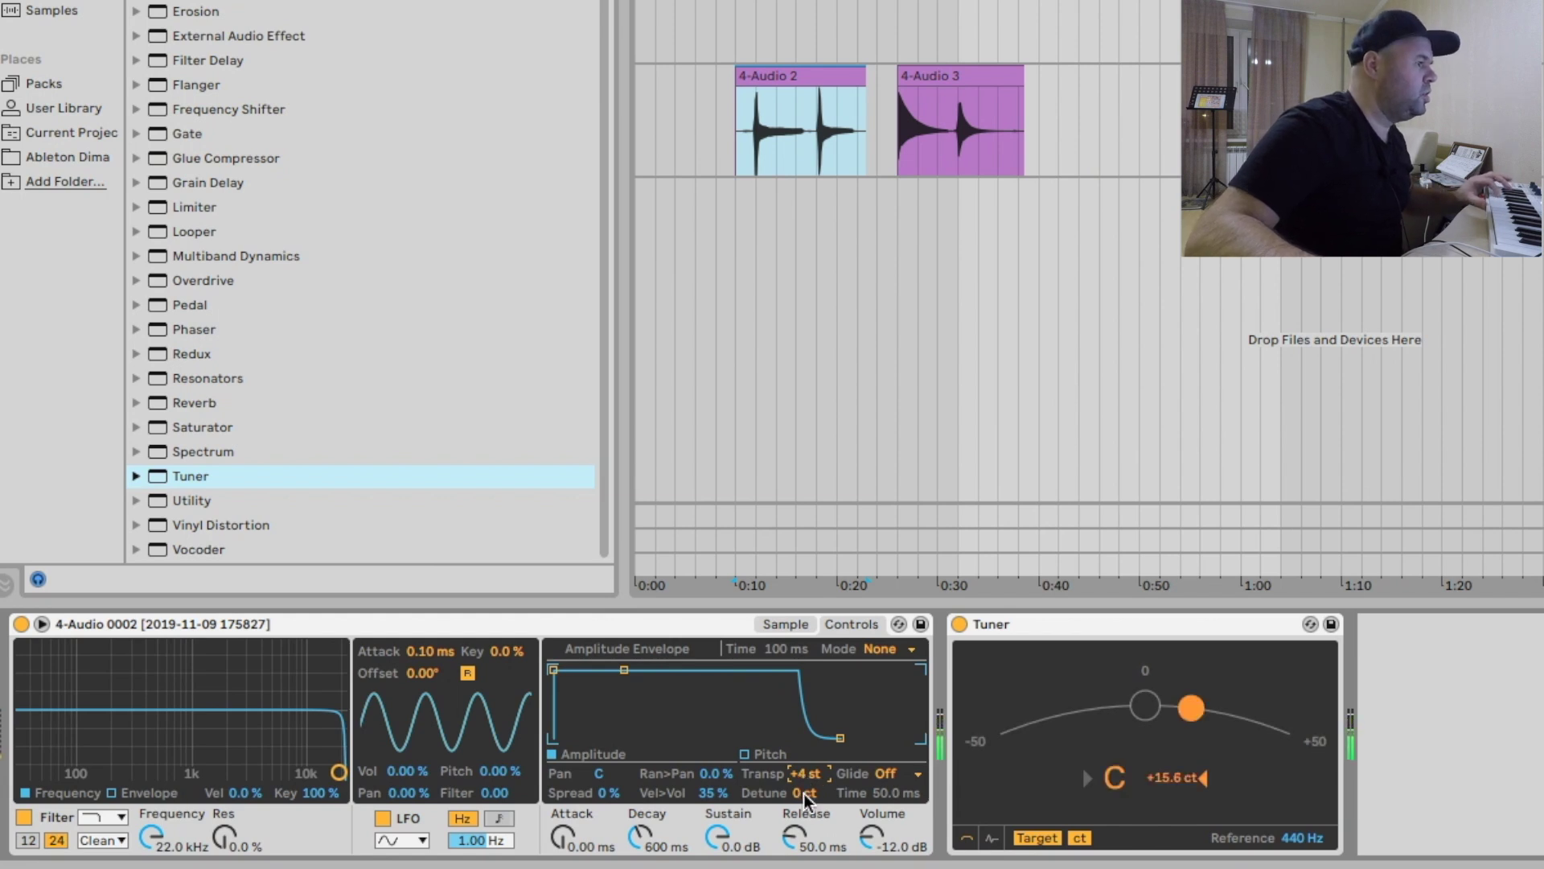
pyautogui.click(803, 792)
pyautogui.press('Down')
pyautogui.press('Down')
pyautogui.press('Down')
pyautogui.press('Down')
pyautogui.press('Down')
pyautogui.press('Down')
pyautogui.press('Down')
pyautogui.press('Down')
pyautogui.press('Down')
pyautogui.press('Down')
pyautogui.press('Down')
pyautogui.press('Down')
pyautogui.press('Down')
pyautogui.press('Down')
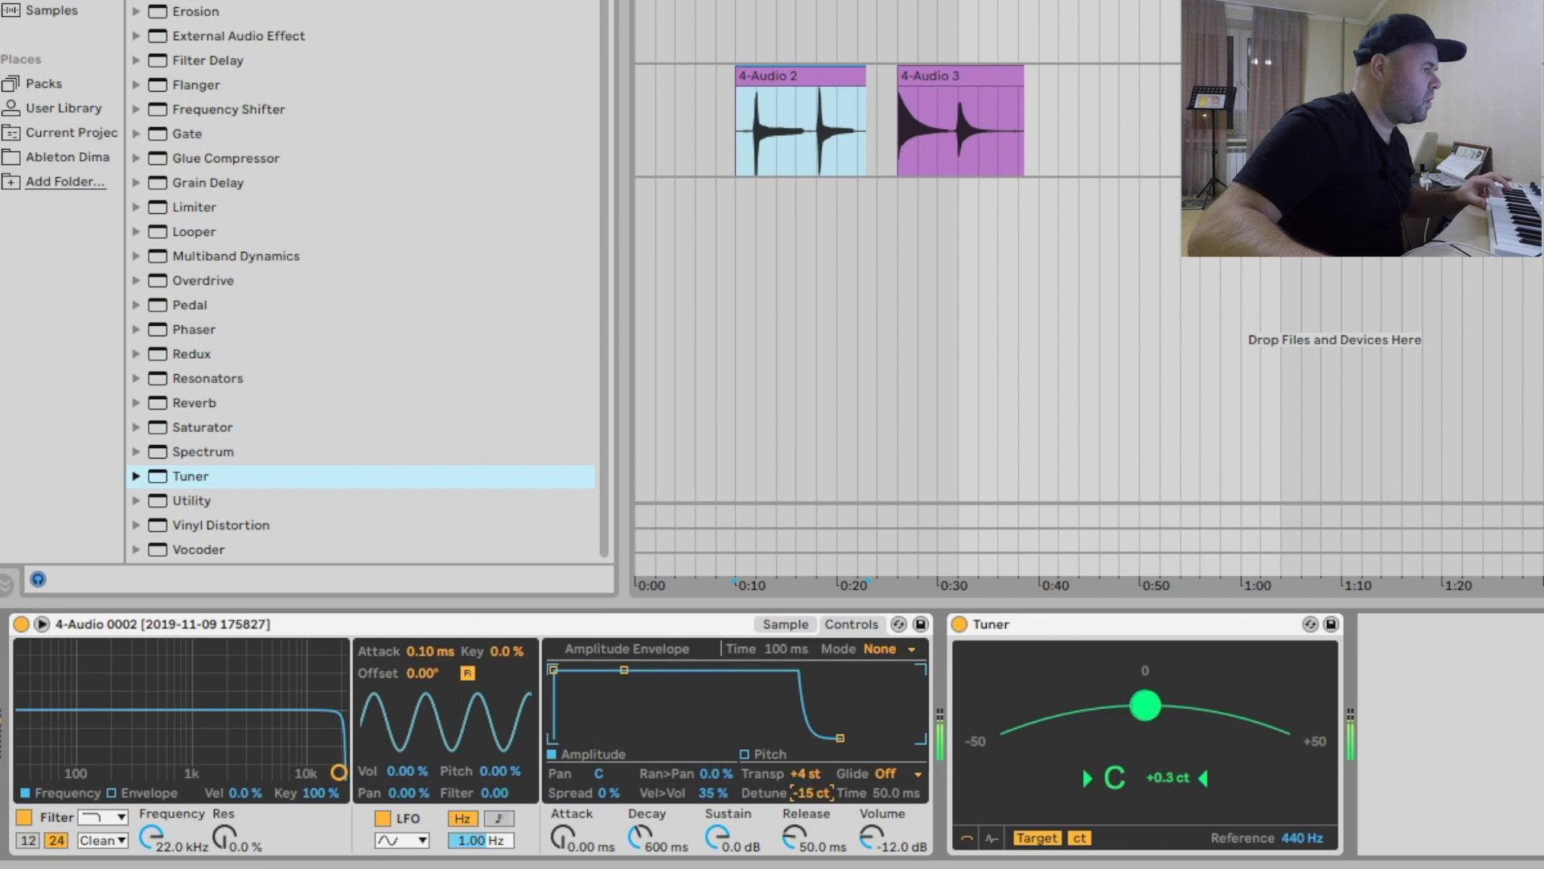
pyautogui.click(804, 795)
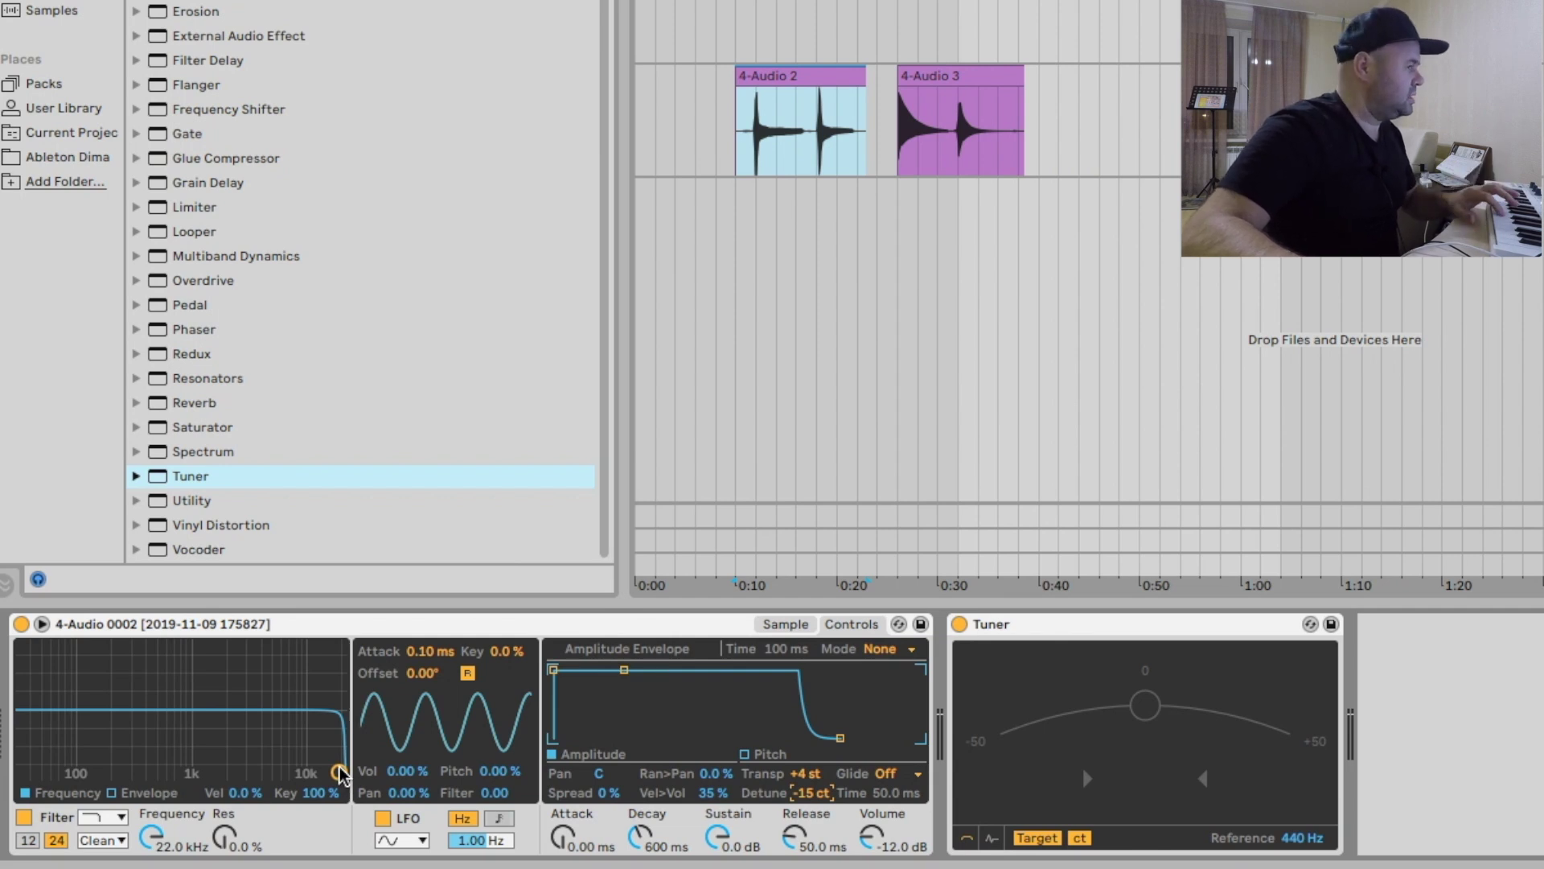
# Lower Simpler's low-pass filter cutoff to about 2.35 kHz and raise its resonance to about 24 %
pyautogui.moveTo(339, 773); pyautogui.dragTo(229, 740)
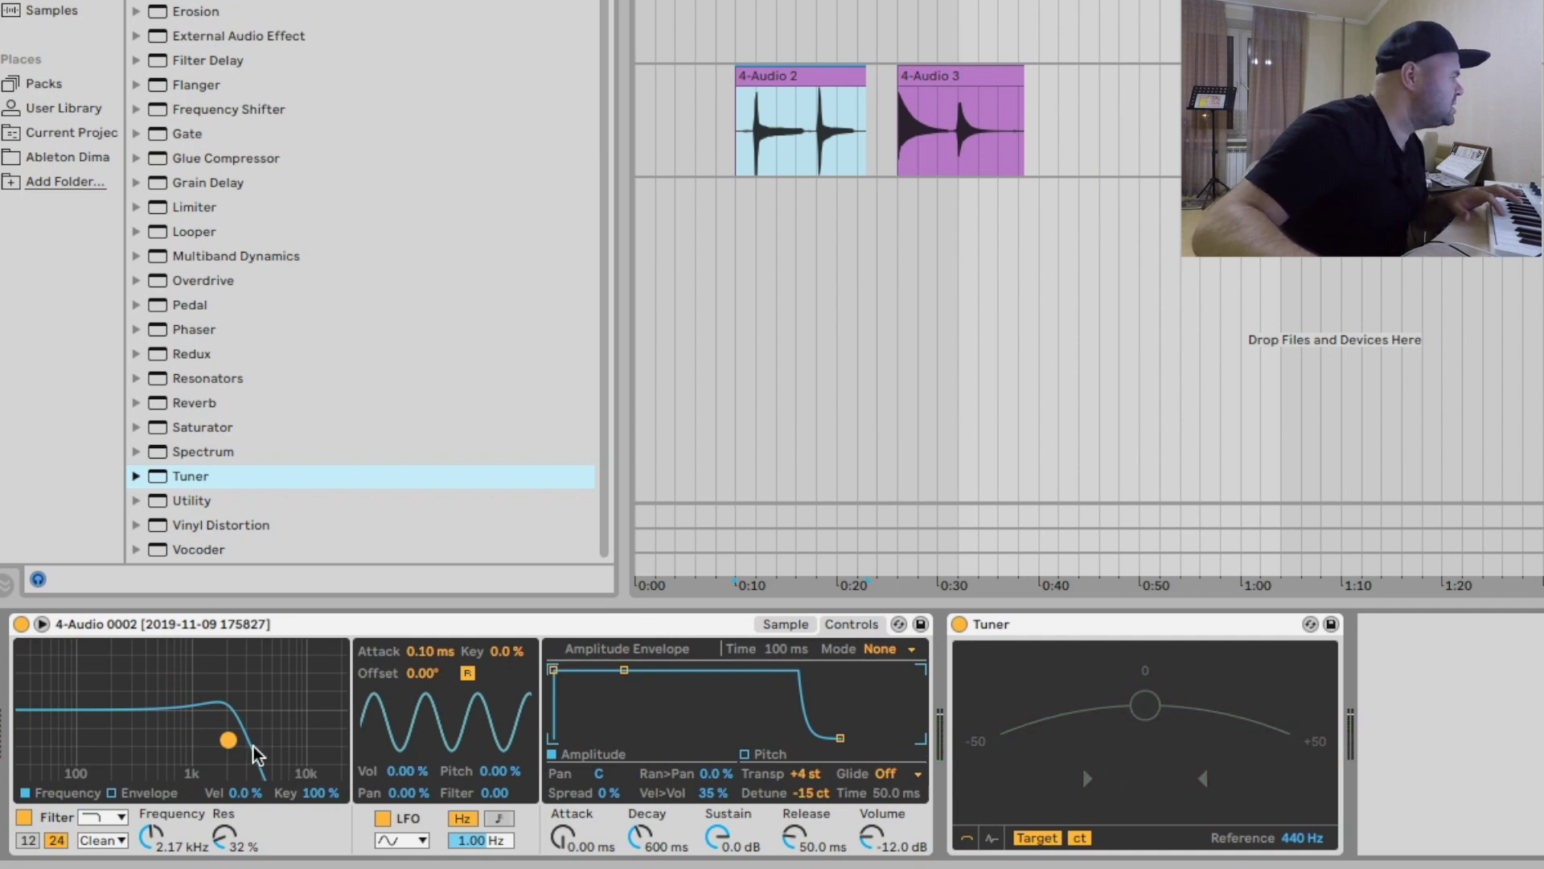
pyautogui.moveTo(234, 744); pyautogui.dragTo(232, 747)
# Try an LFO filter modulation of 11.2 with varied rates, and reset the amount to 0 and the rate to 1.00 Hz
pyautogui.moveTo(462, 800); pyautogui.dragTo(483, 796)
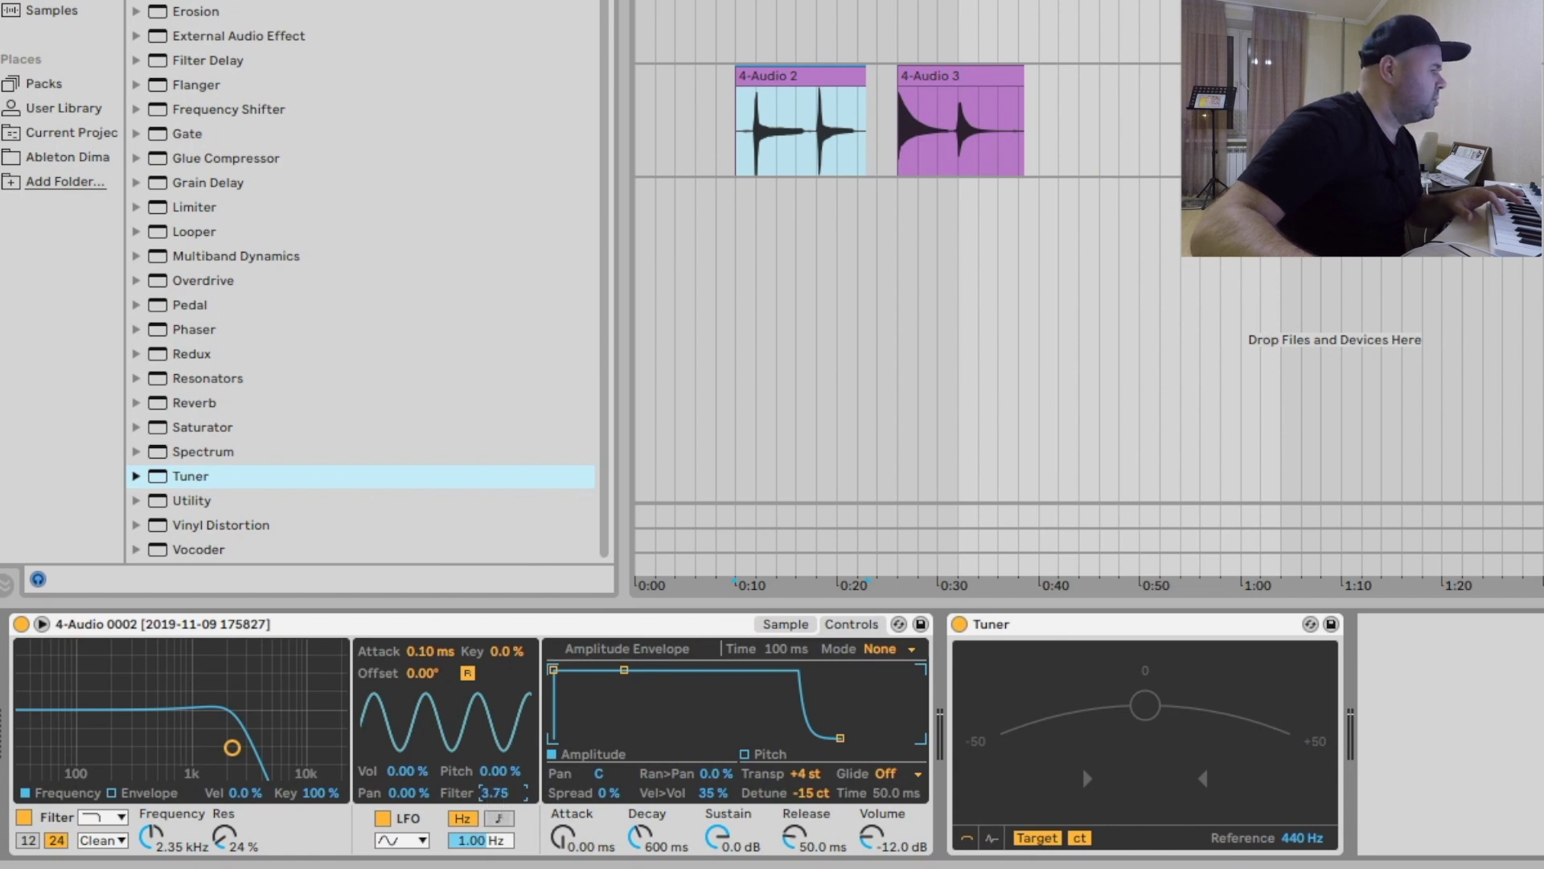
pyautogui.moveTo(497, 793); pyautogui.dragTo(498, 798)
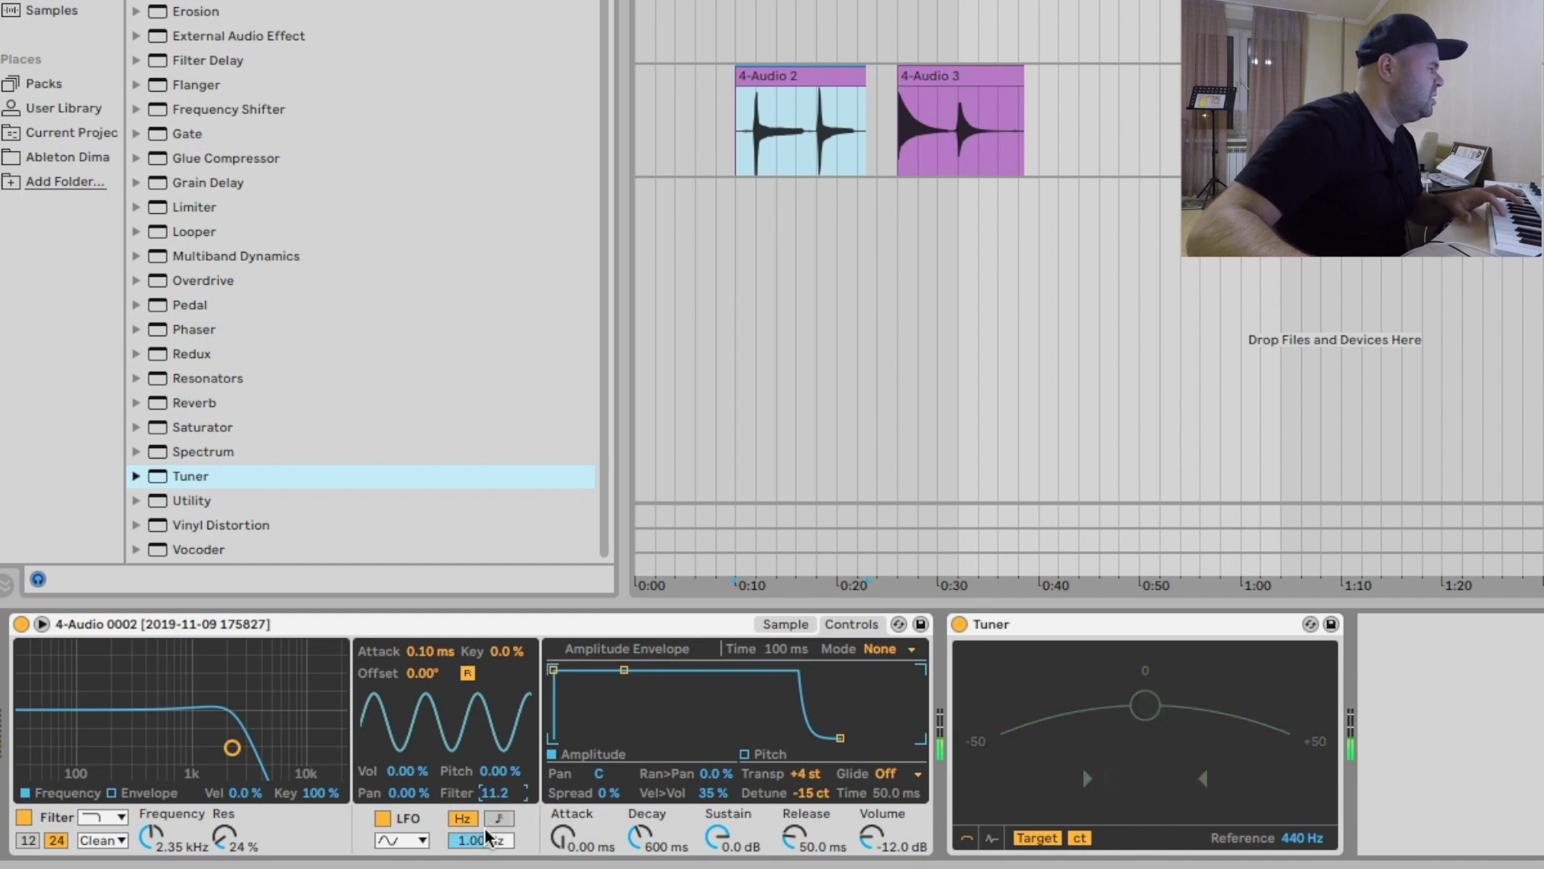
pyautogui.moveTo(483, 840); pyautogui.dragTo(483, 809)
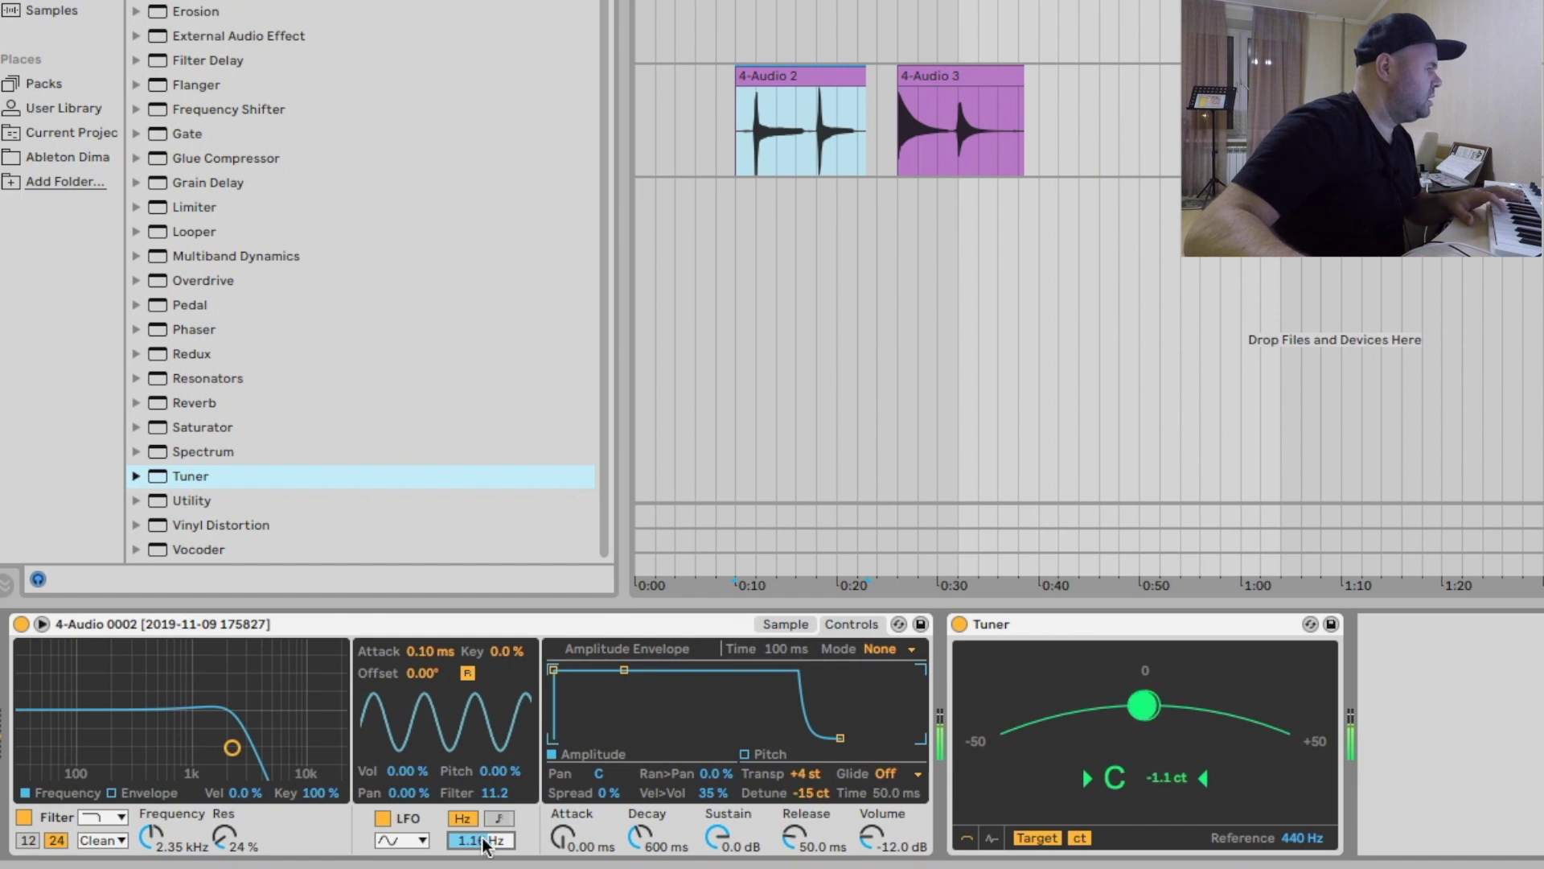
pyautogui.moveTo(468, 844); pyautogui.dragTo(469, 849)
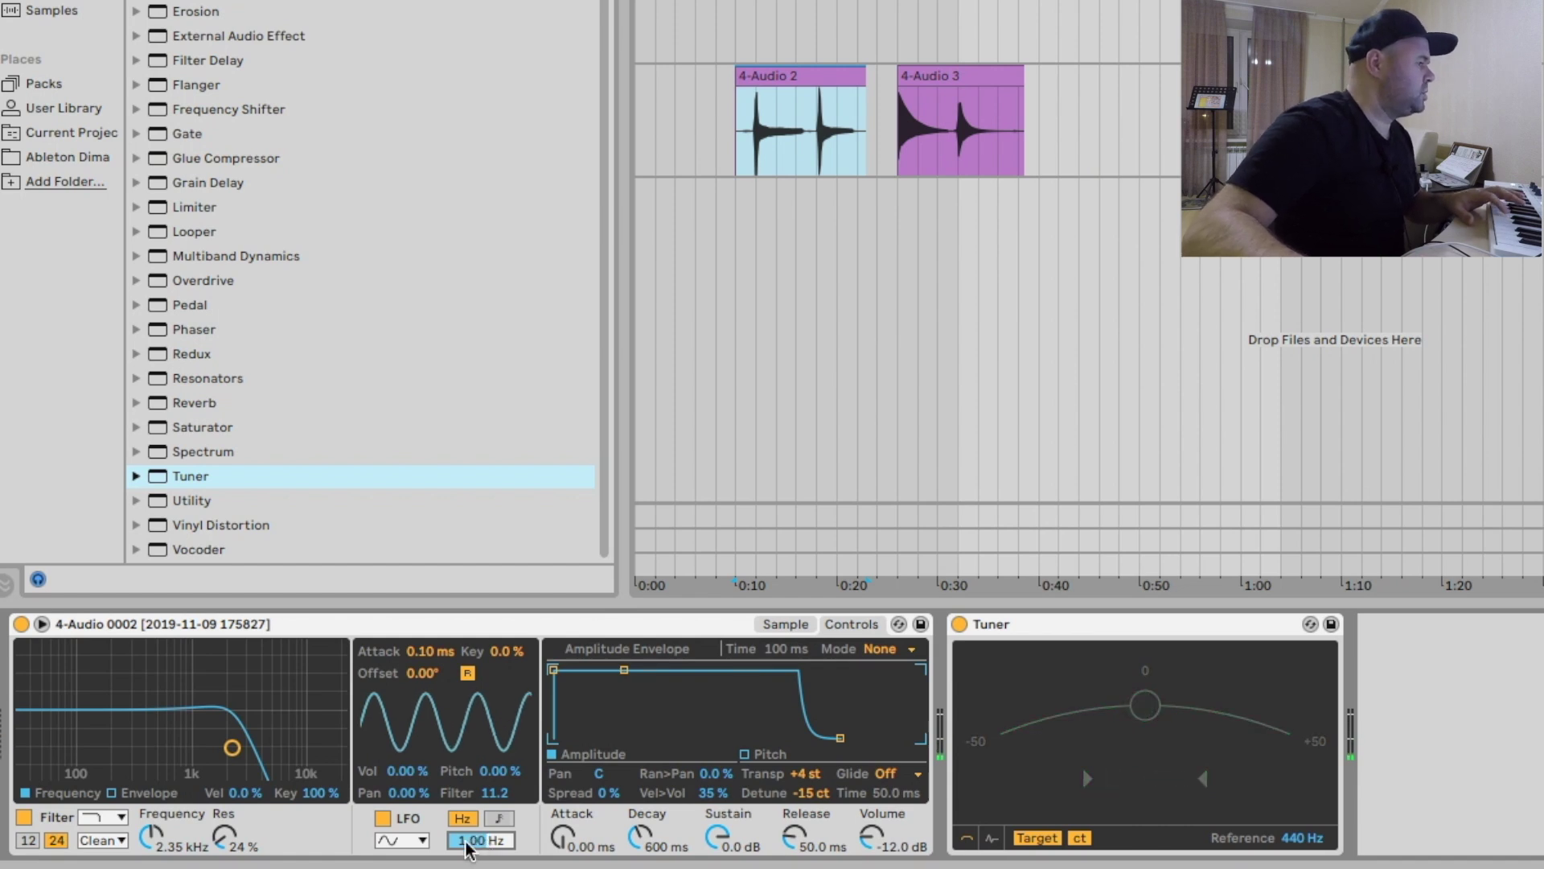
pyautogui.click(499, 793)
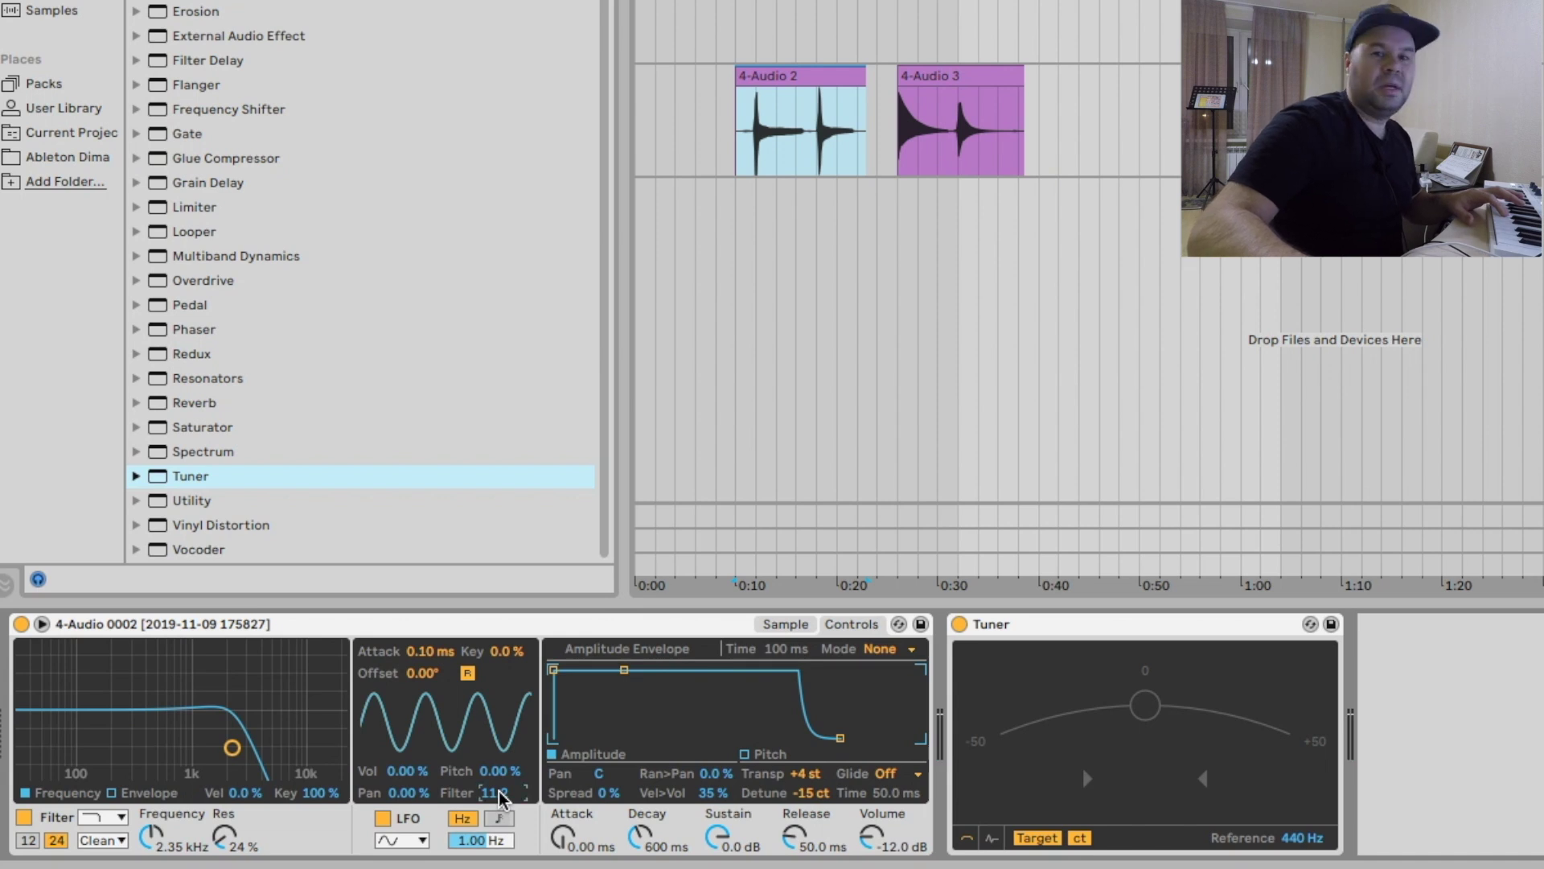
pyautogui.press('Delete')
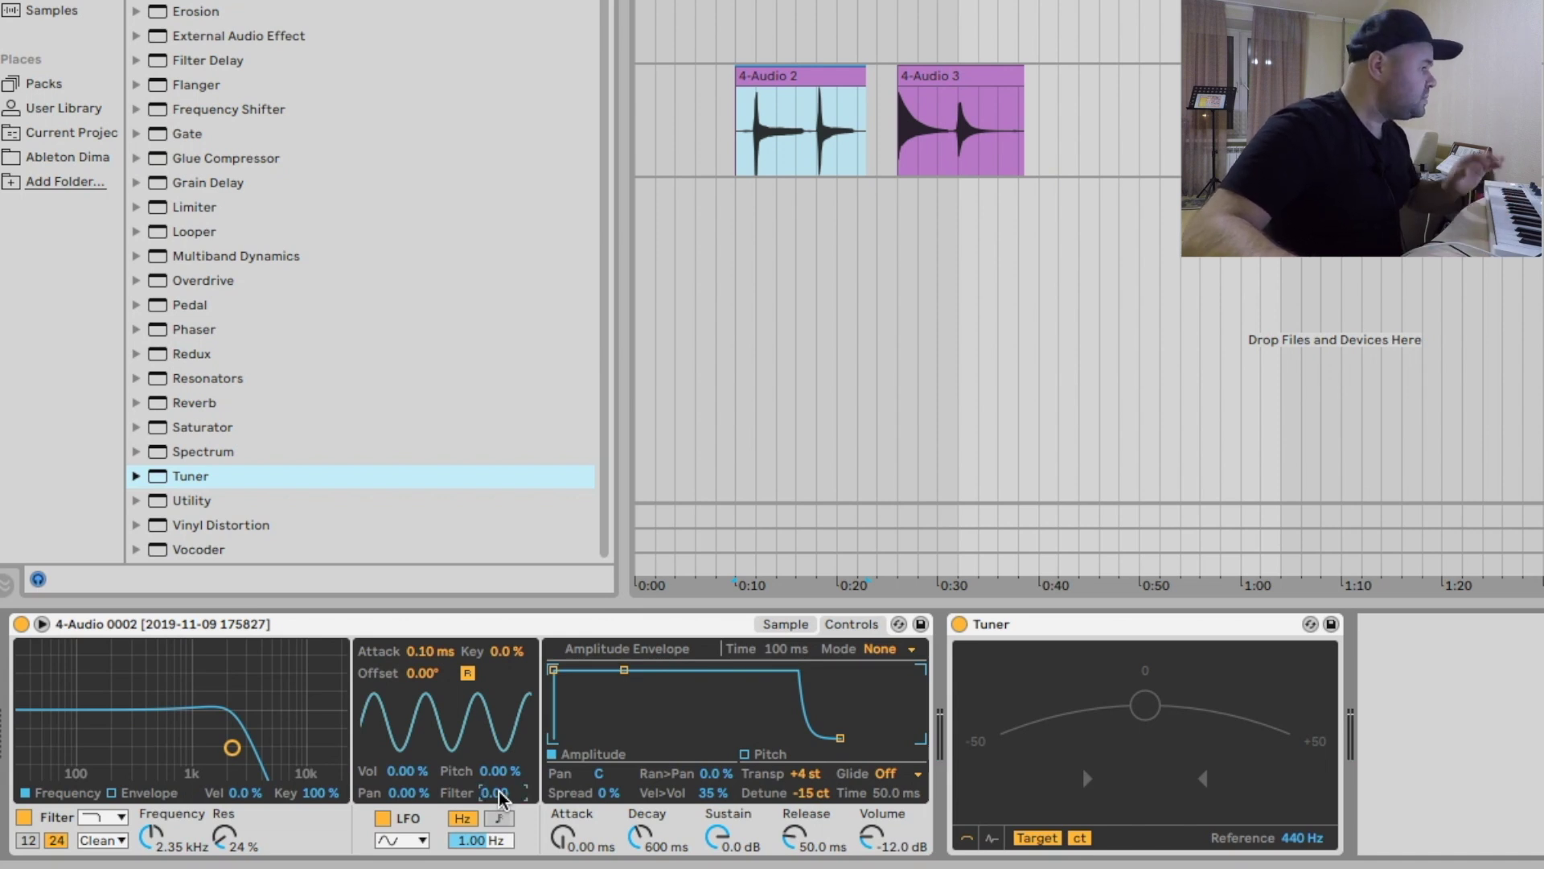
# Open Simpler's low-pass filter to 22.0 kHz with 18 % resonance and audition the MIDI clip on the first track
pyautogui.moveTo(233, 748); pyautogui.dragTo(338, 753)
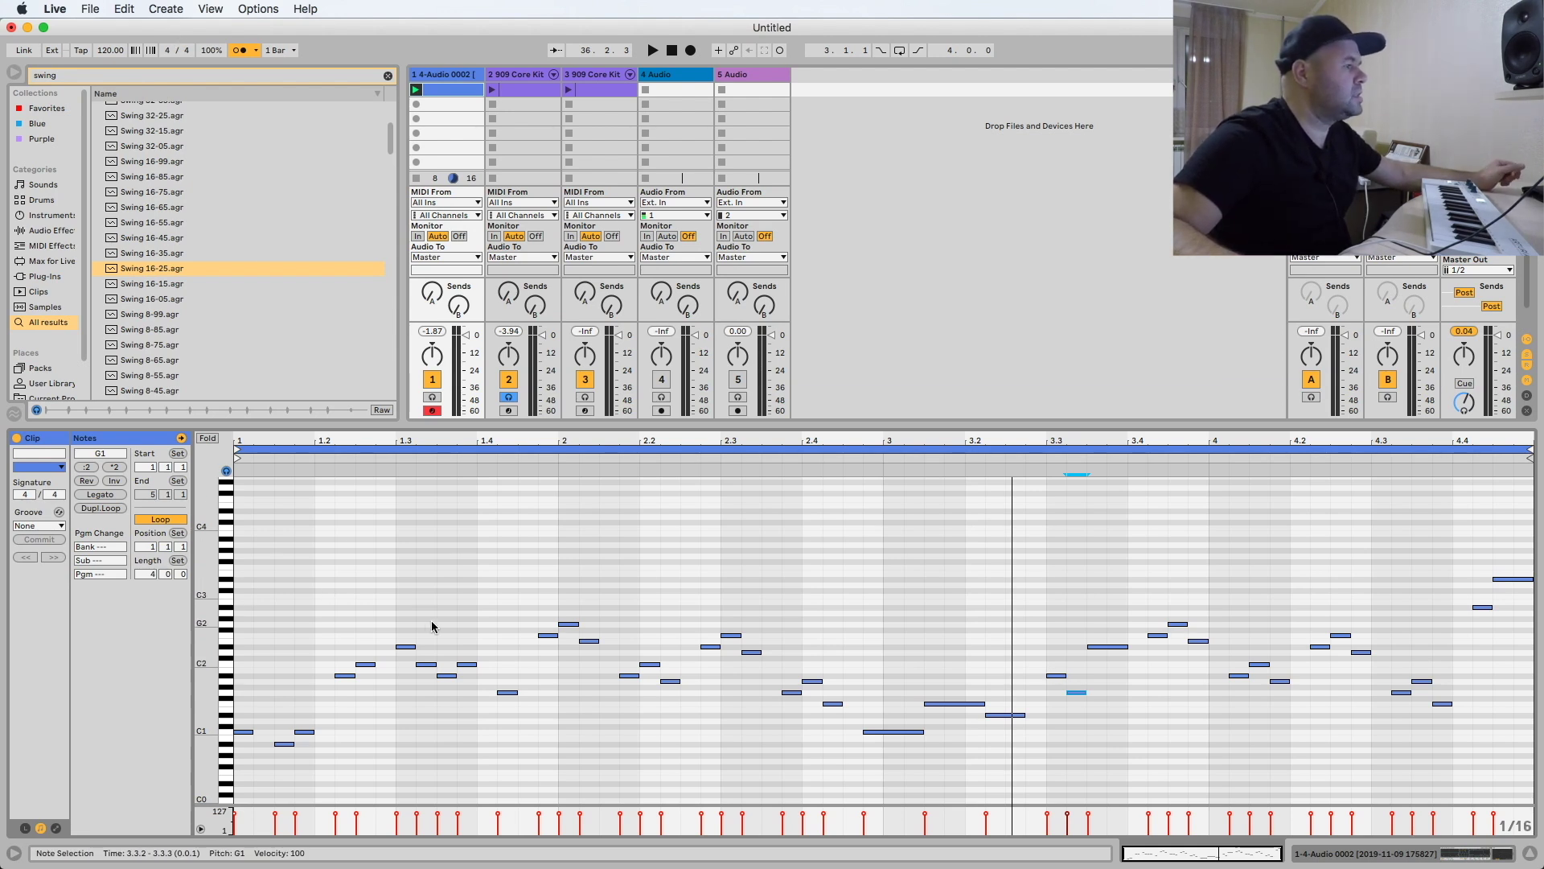
pyautogui.press('space')
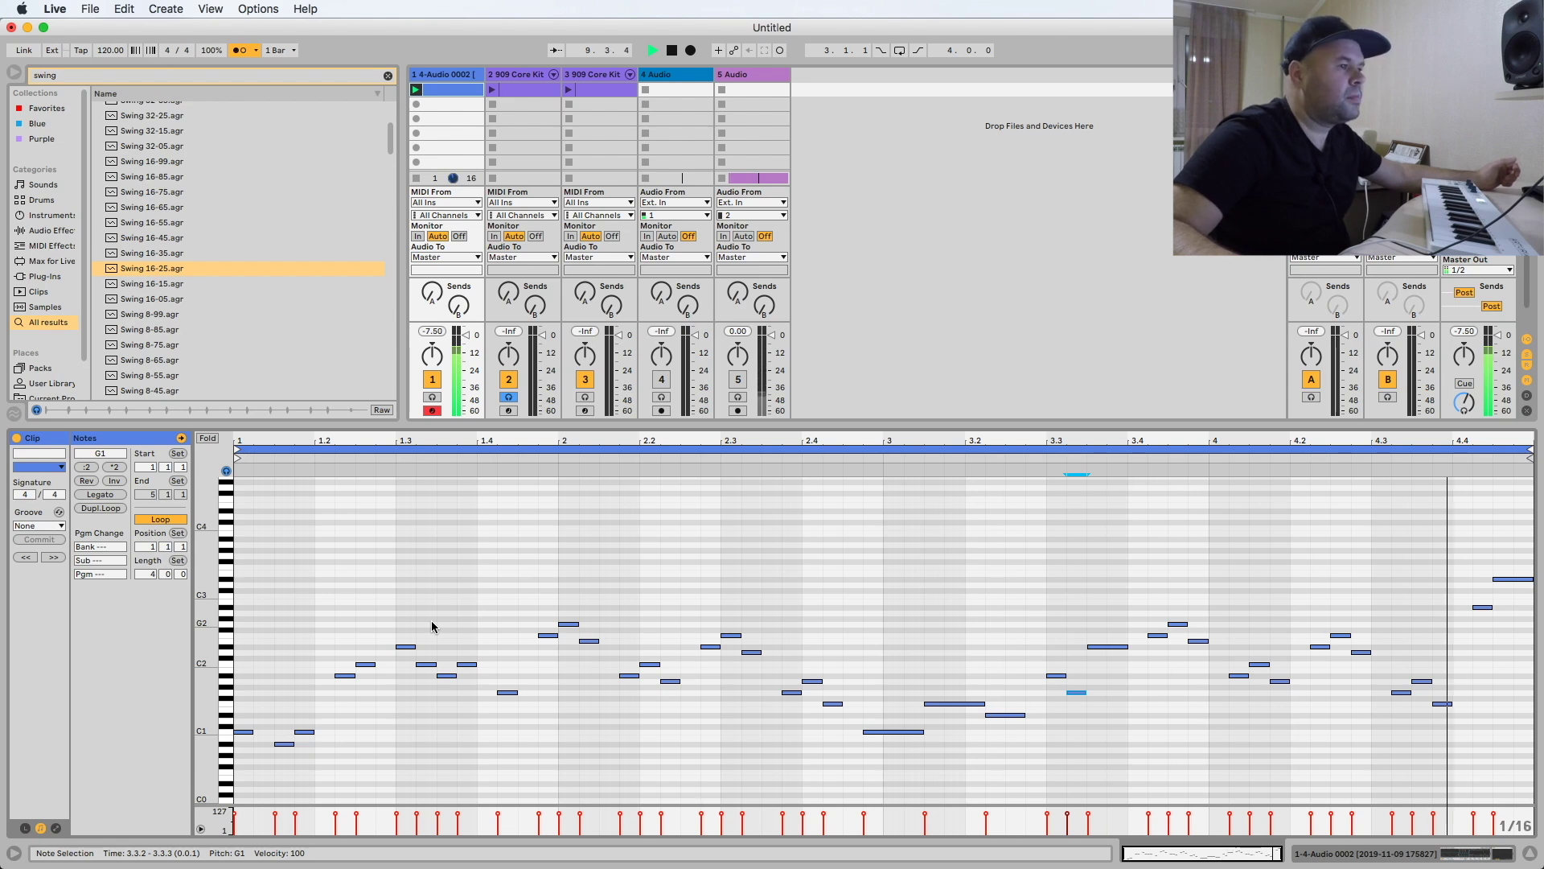
pyautogui.press('space')
# Clear the browser search and add the Compressor audio effect after Tuner on the first MIDI track
pyautogui.hotkey('shift', 'Tab')
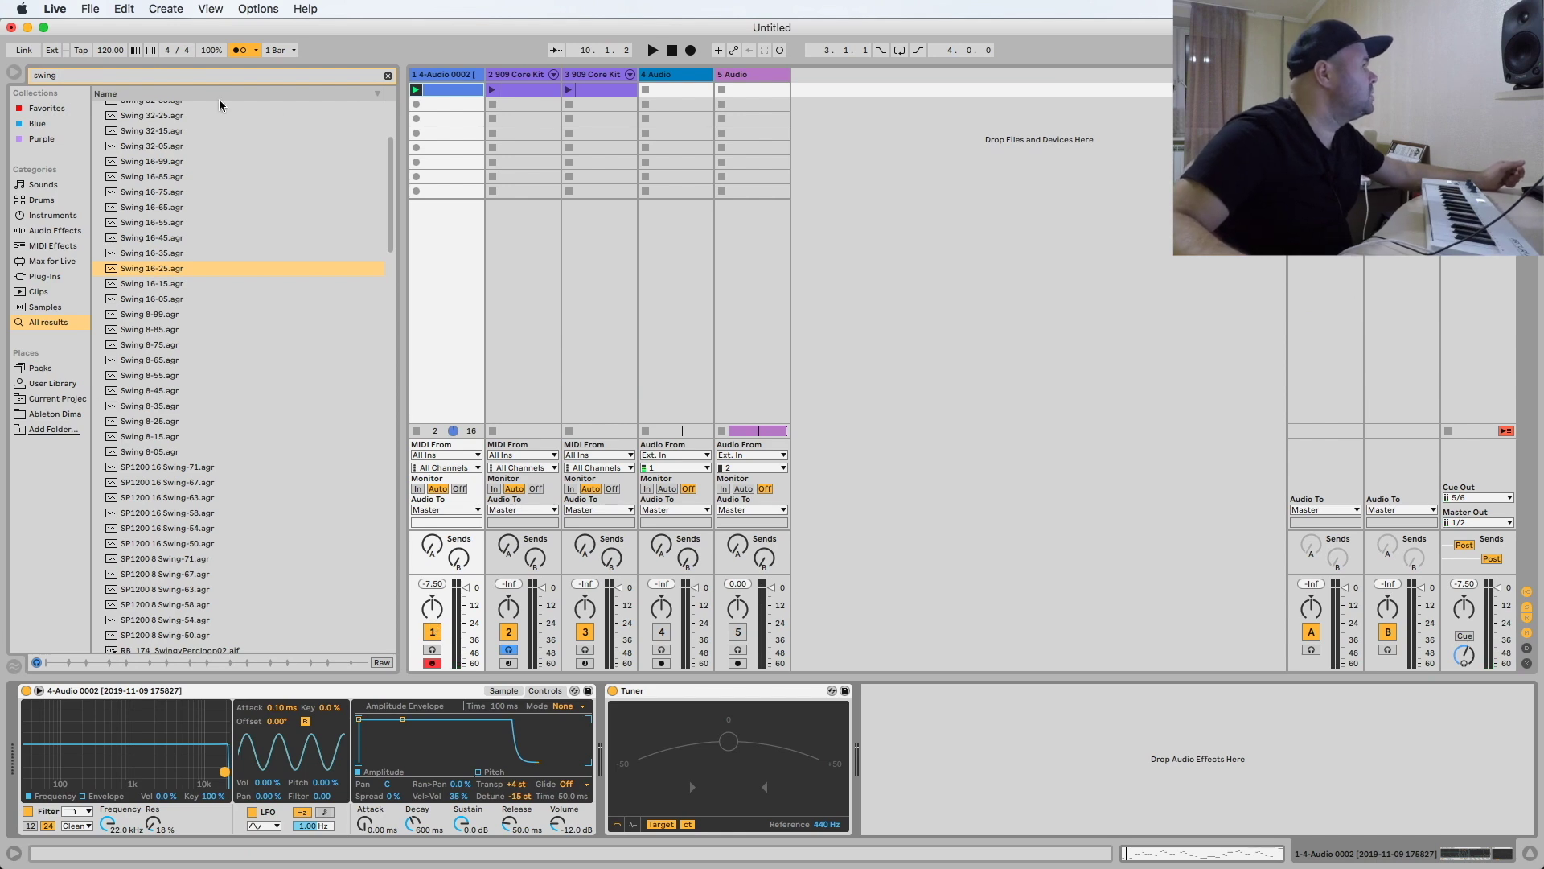
pyautogui.click(387, 76)
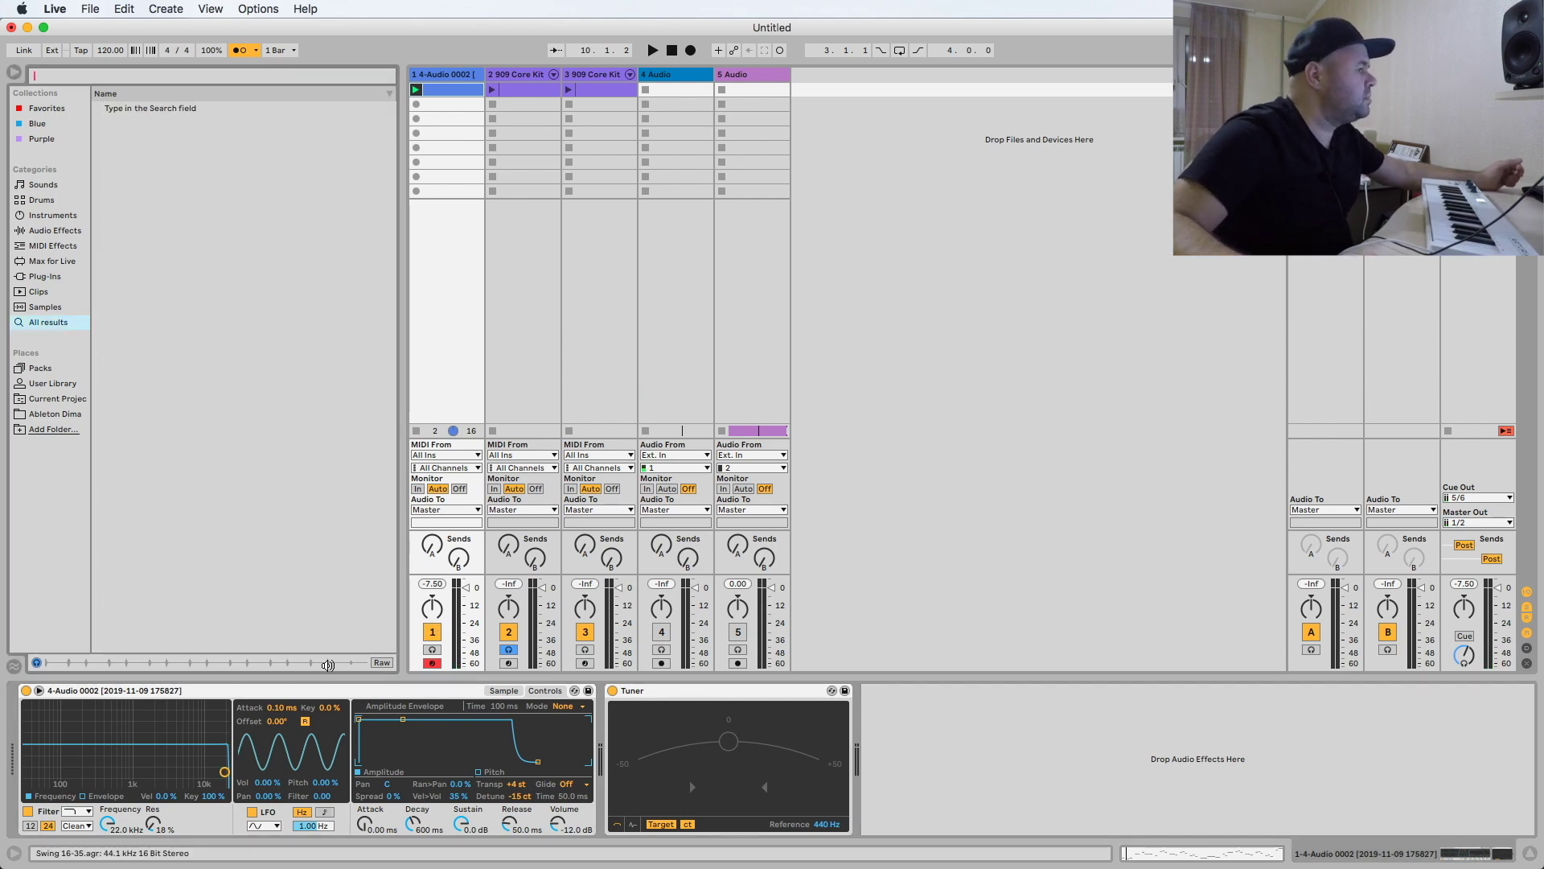
pyautogui.click(50, 233)
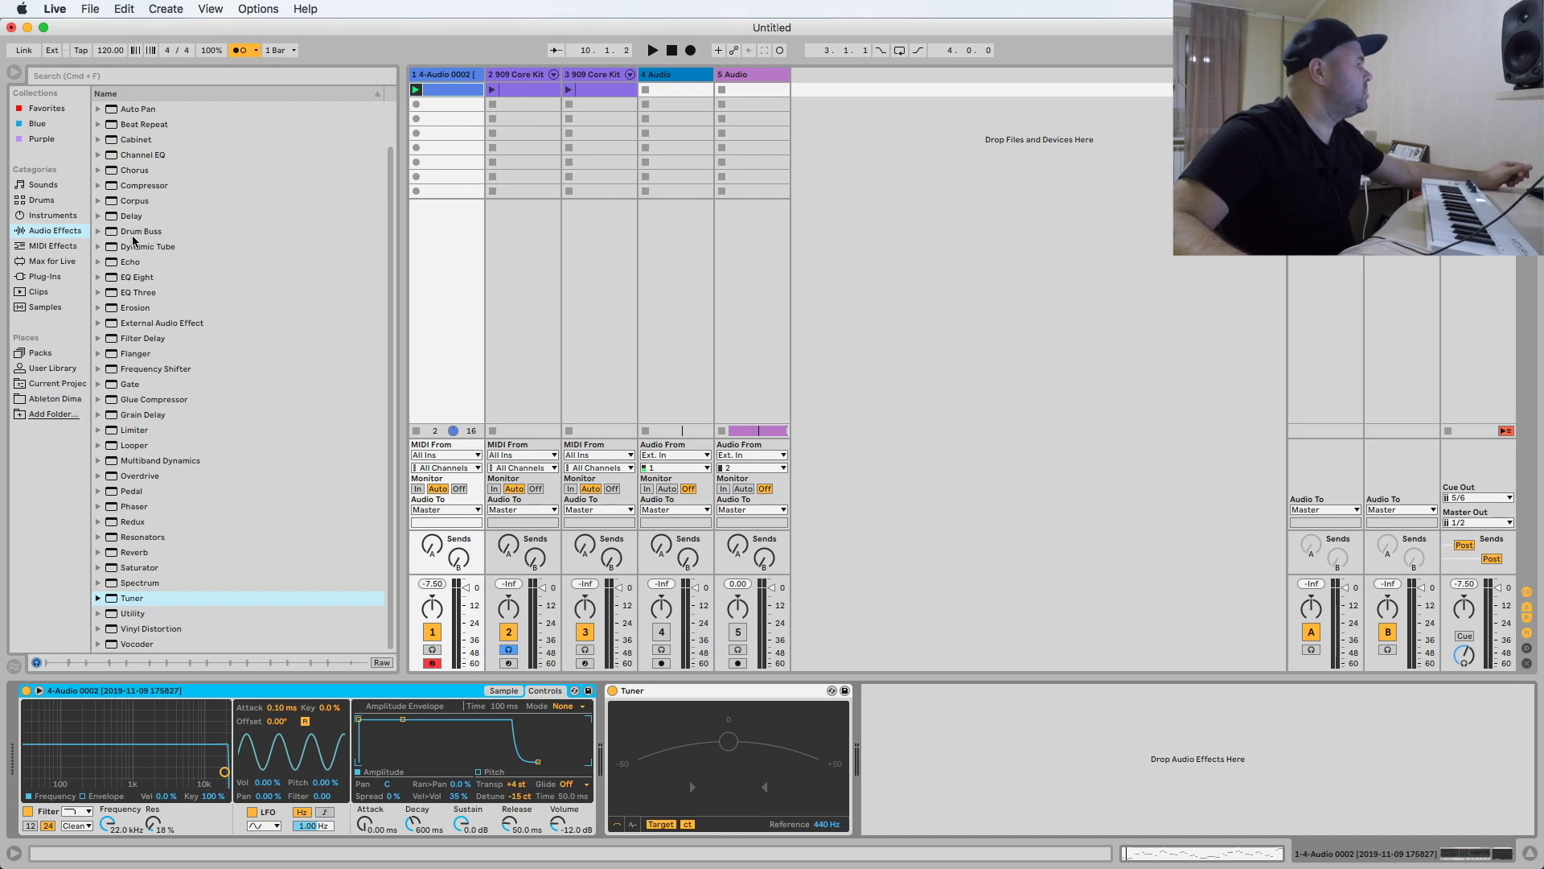
pyautogui.moveTo(137, 186)
pyautogui.mouseDown()
pyautogui.moveTo(1083, 645)
pyautogui.moveTo(908, 766)
pyautogui.mouseUp()
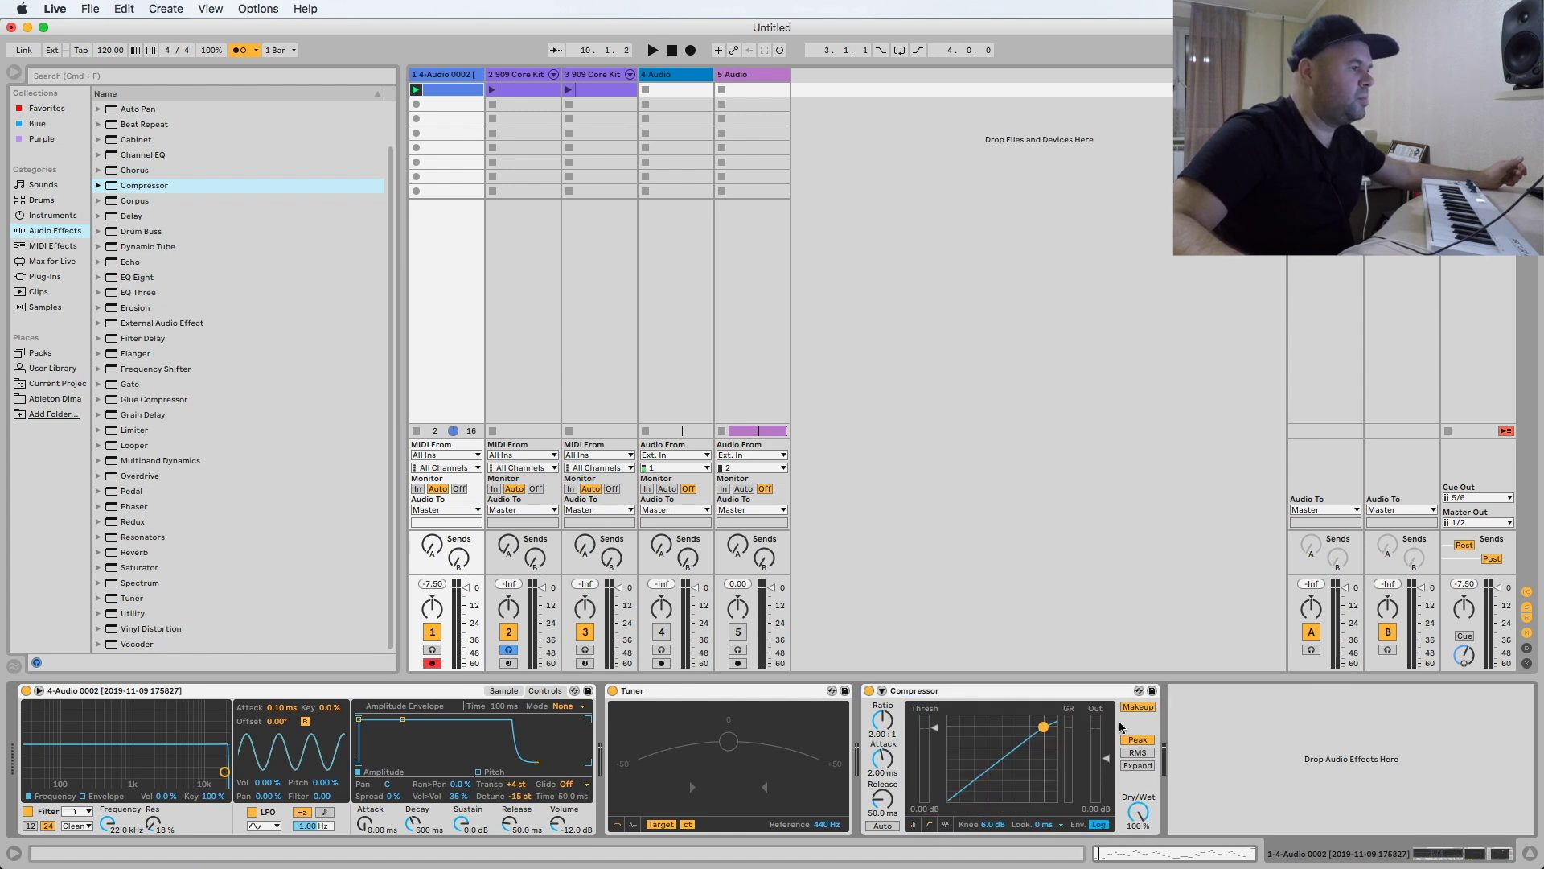
# Set the Compressor's threshold to -12.7 dB, ratio to 3.71:1 and release to 22.2 ms with Makeup off, auditioning the clip
pyautogui.moveTo(935, 728); pyautogui.dragTo(886, 714)
pyautogui.press('space')
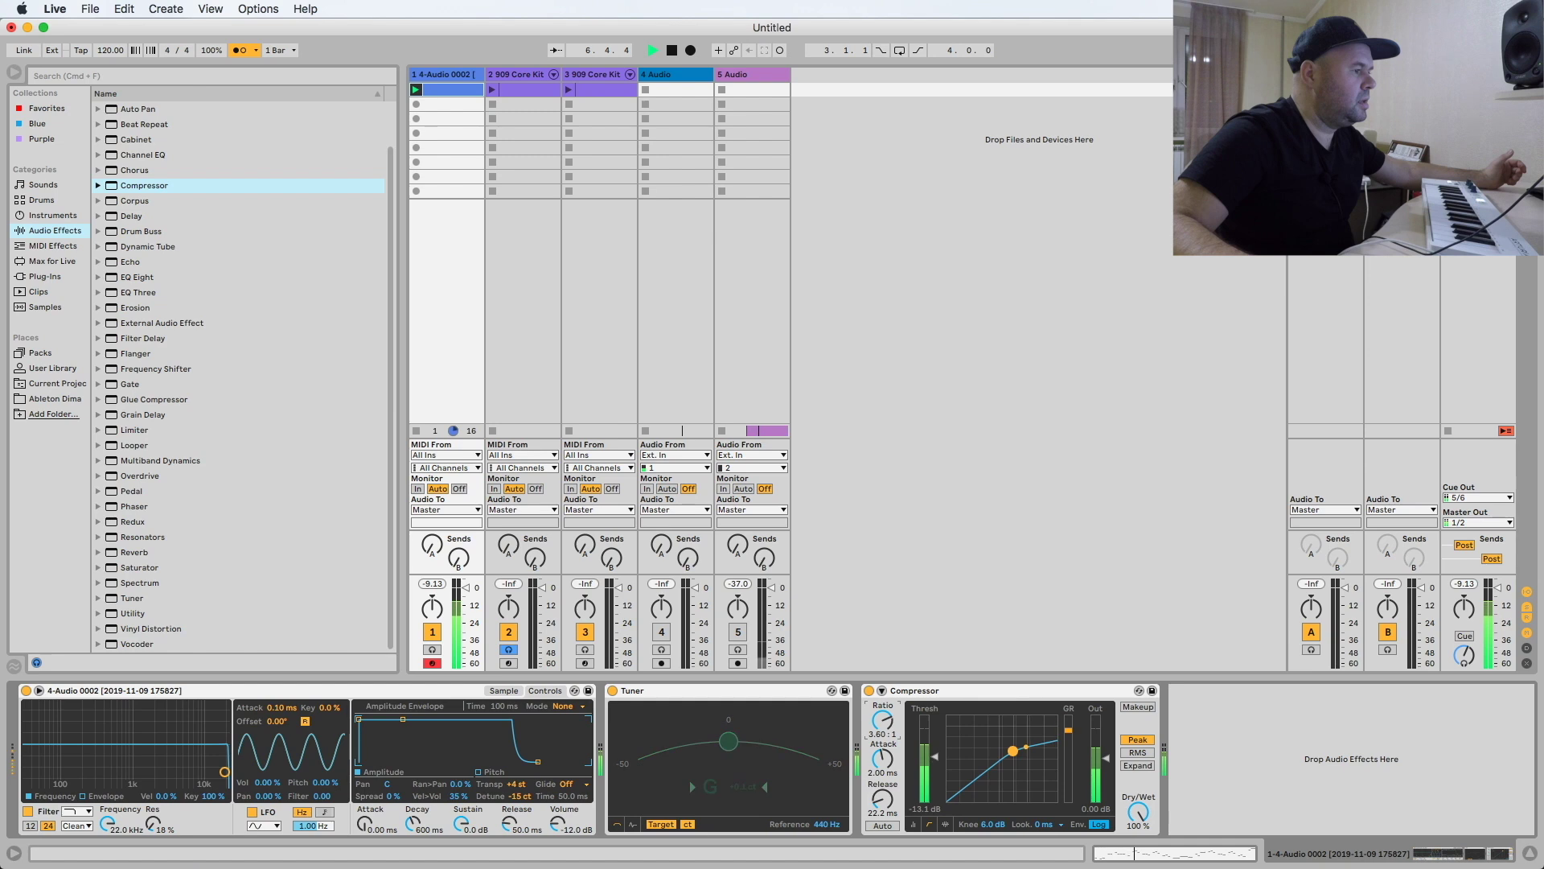
pyautogui.moveTo(882, 721); pyautogui.dragTo(882, 721)
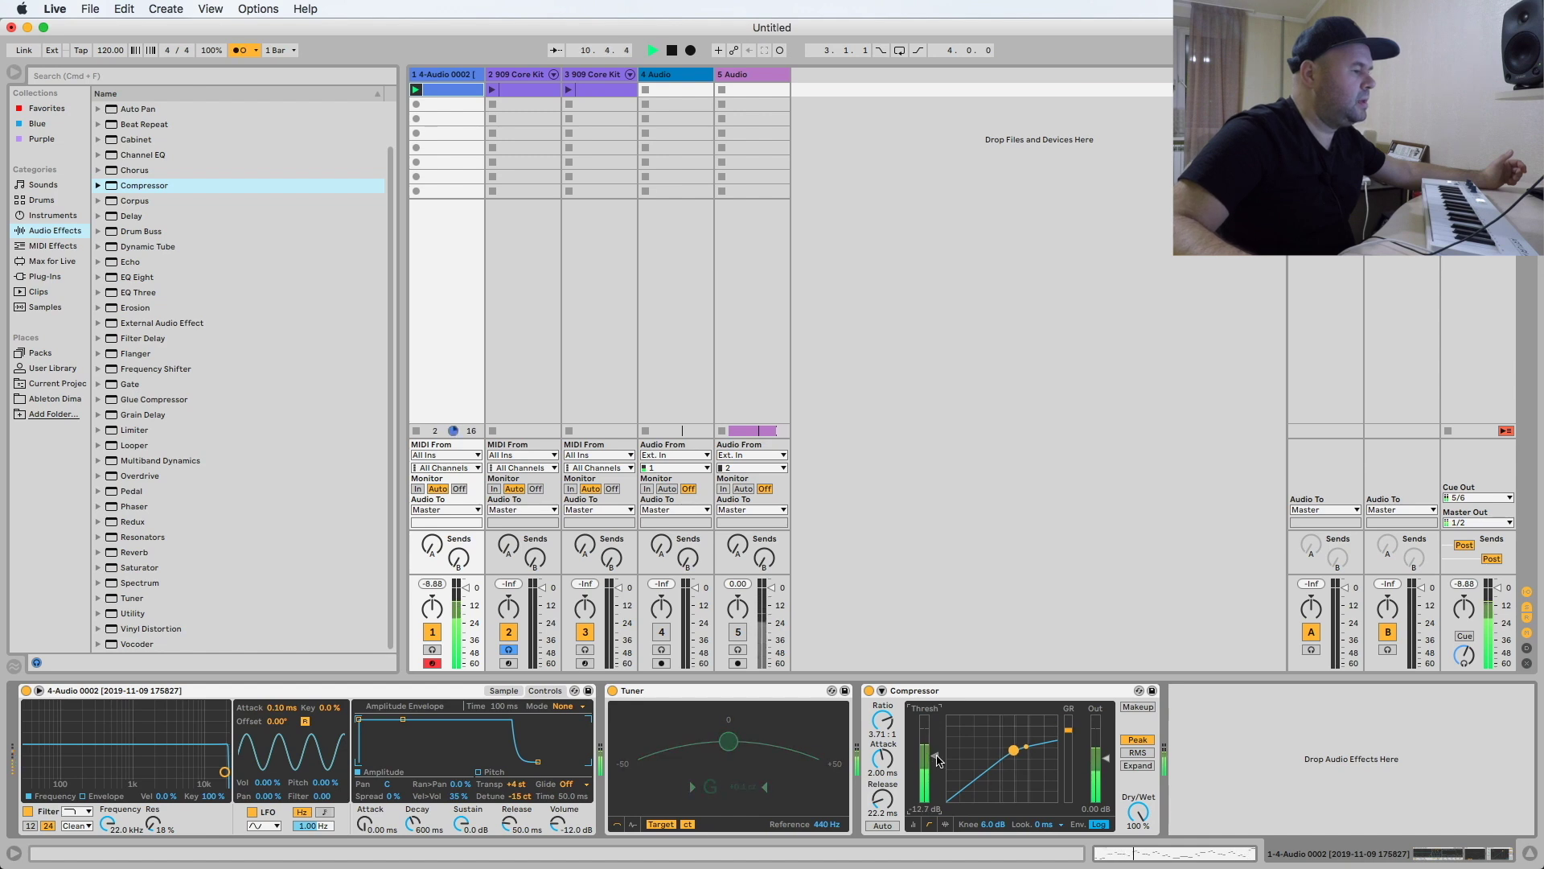
pyautogui.press('space')
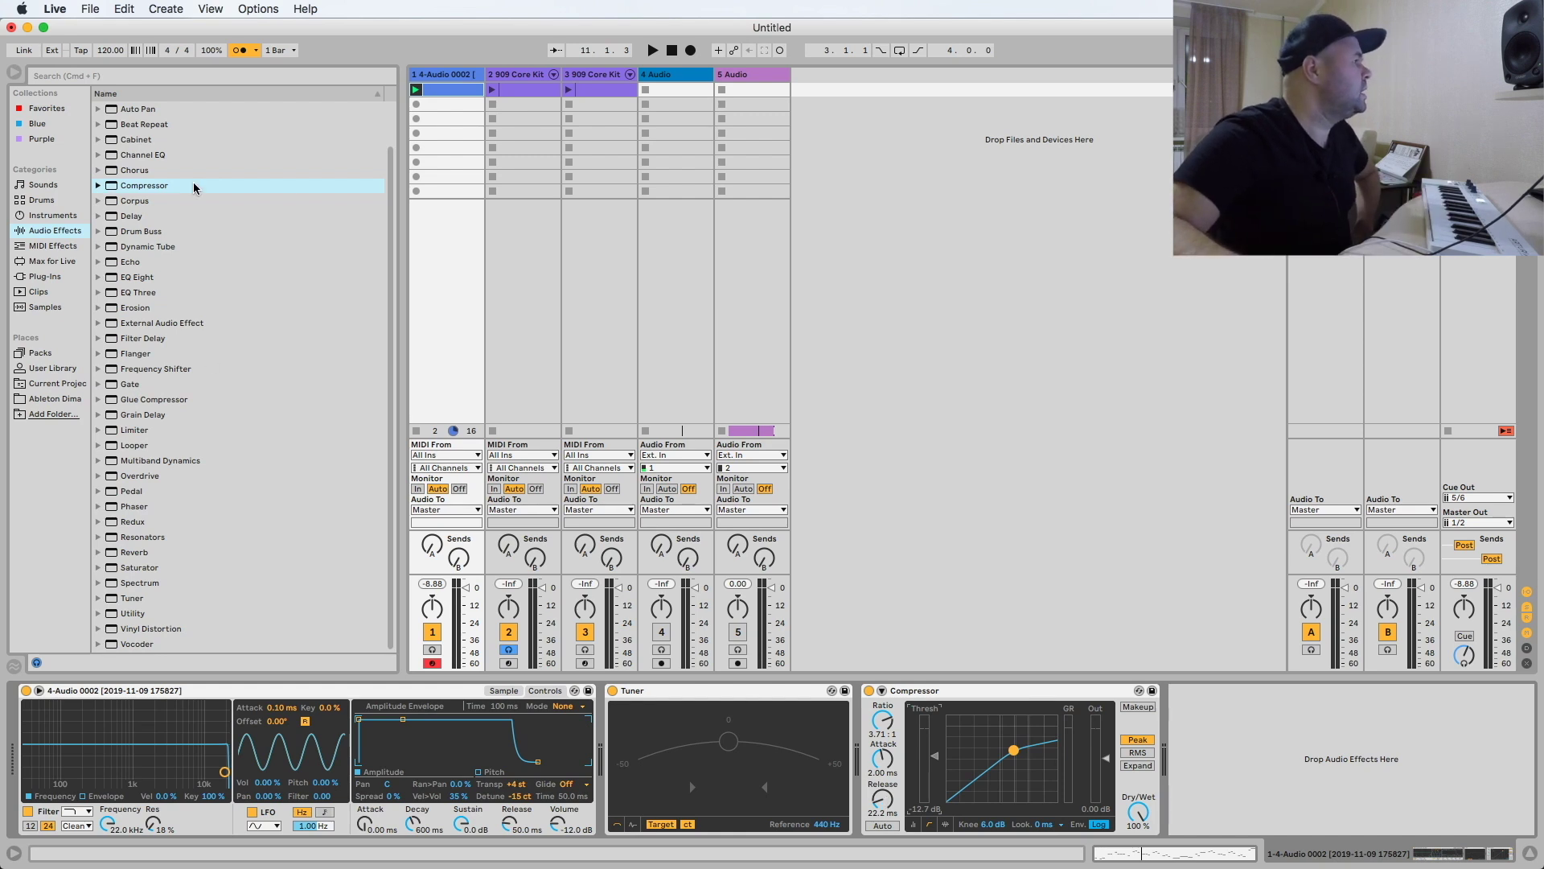
# Add Auto Filter after the Compressor and set its low-pass cutoff to about 1.20 kHz with 44 % resonance during playback
pyautogui.scroll(3, 140, 160)
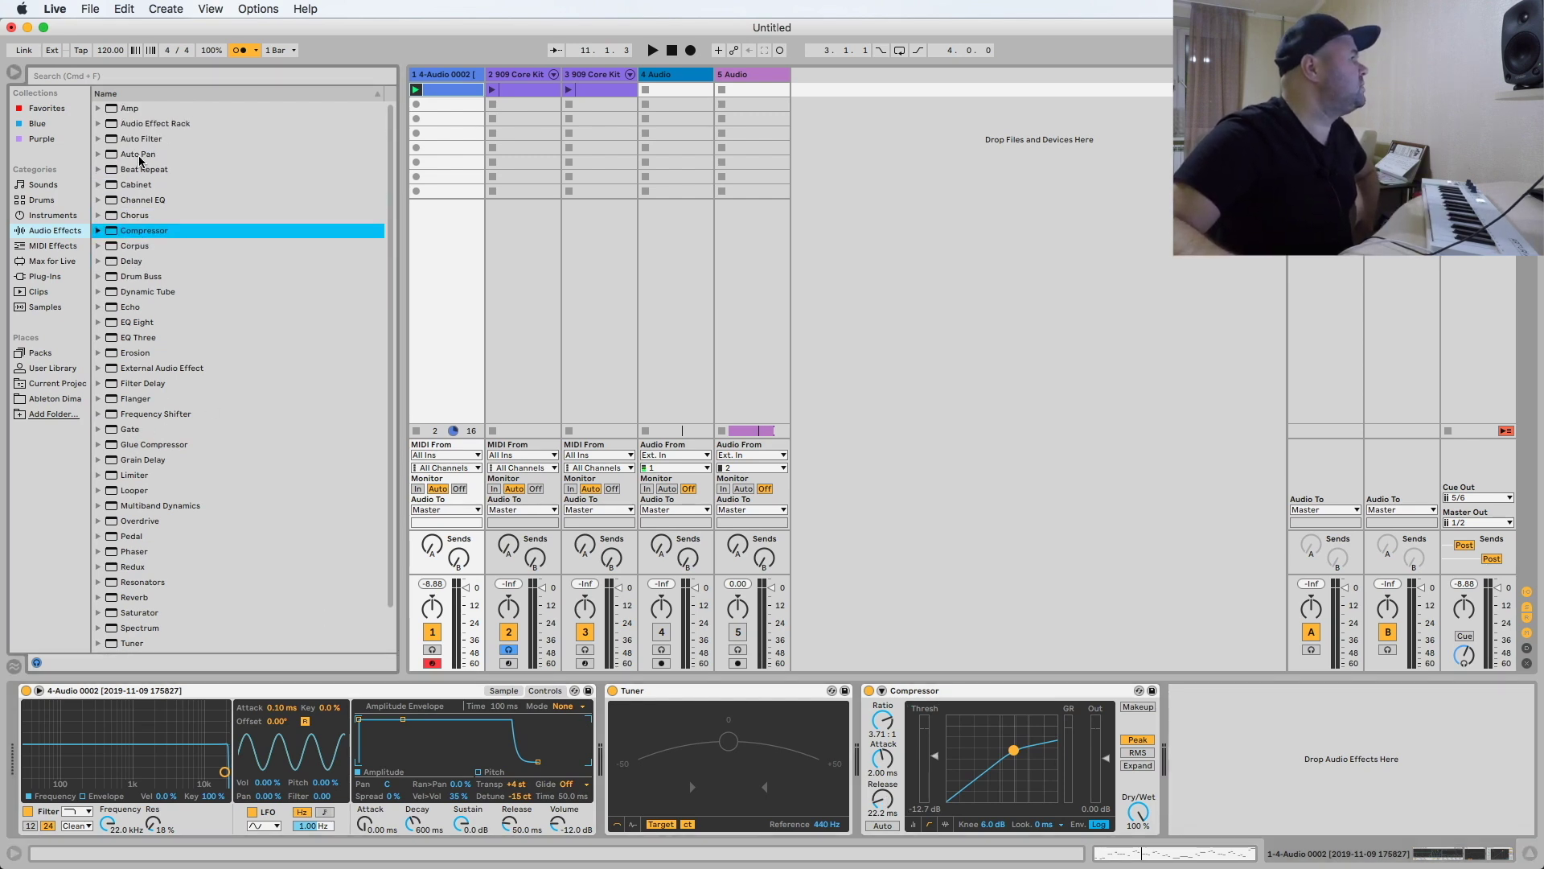
pyautogui.moveTo(139, 141); pyautogui.dragTo(1227, 734)
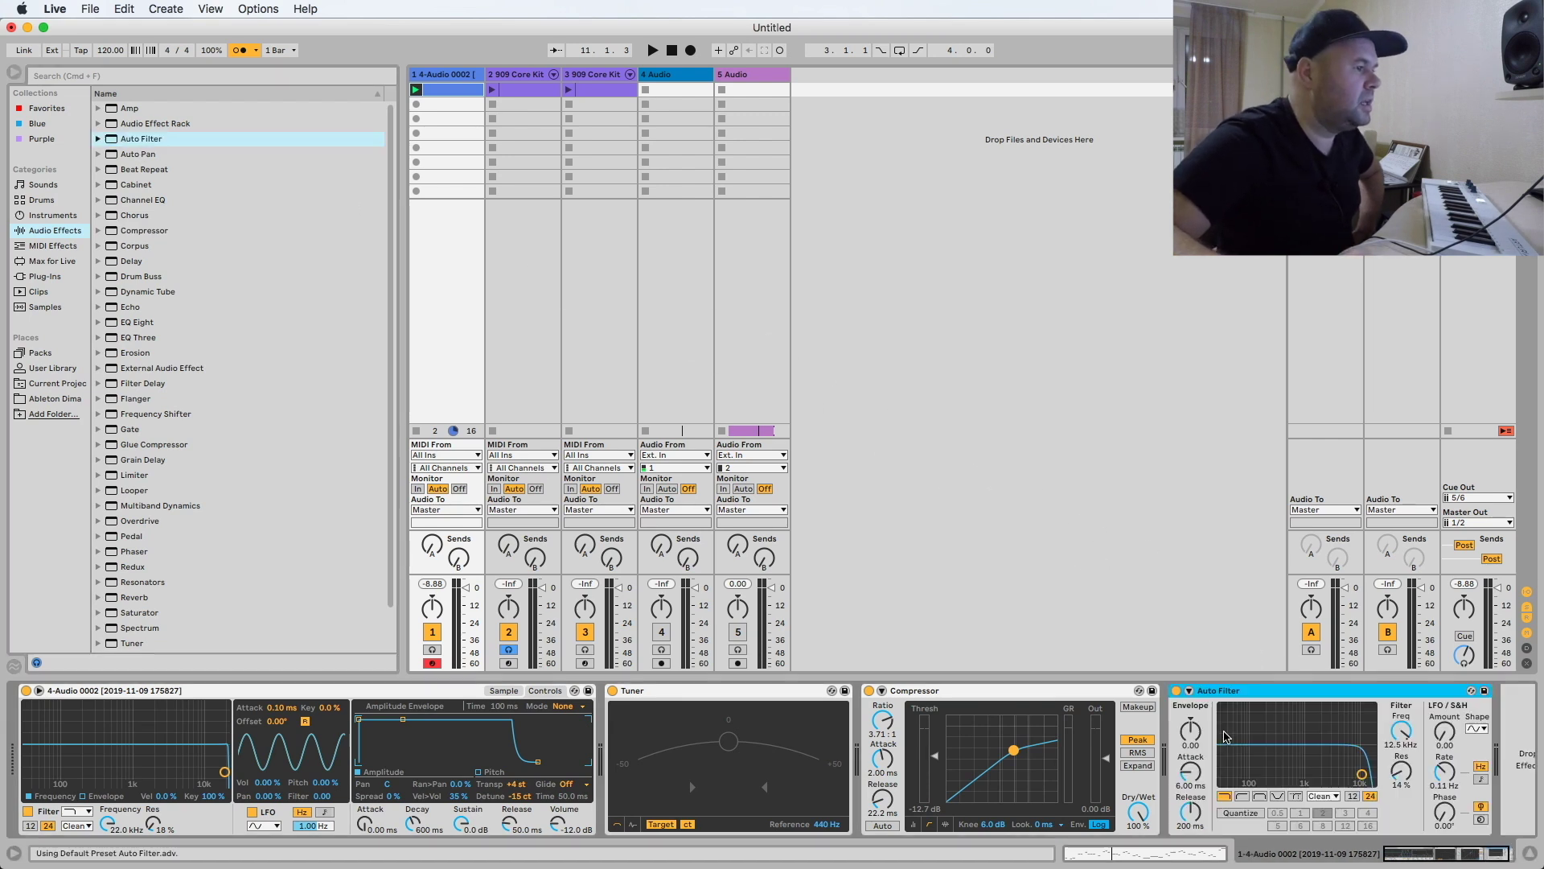
pyautogui.press('space')
pyautogui.moveTo(1316, 774); pyautogui.dragTo(1267, 754)
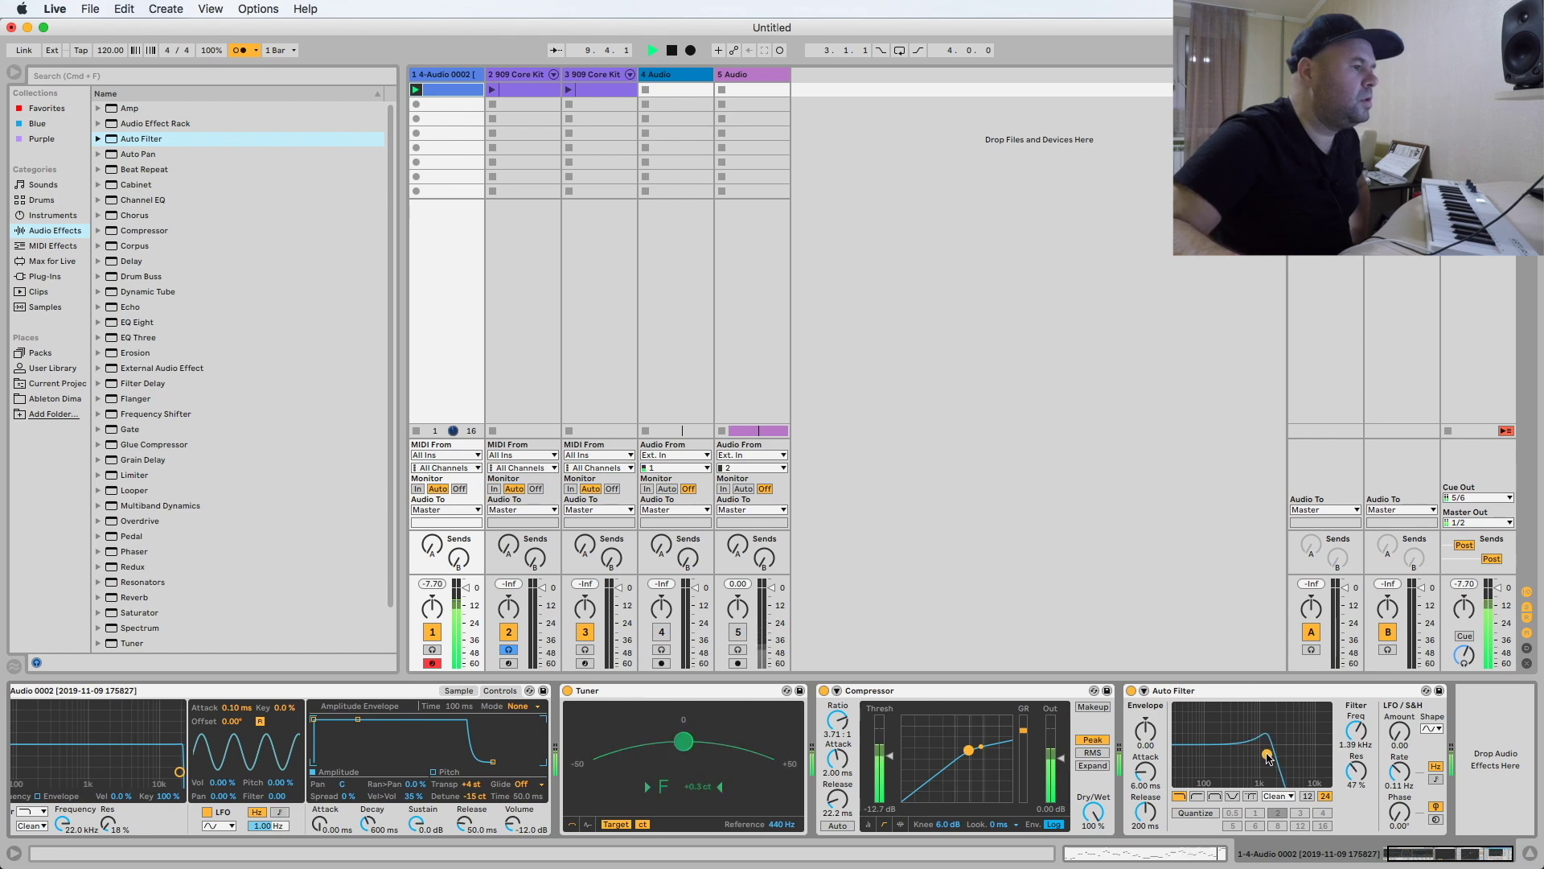
pyautogui.press('space')
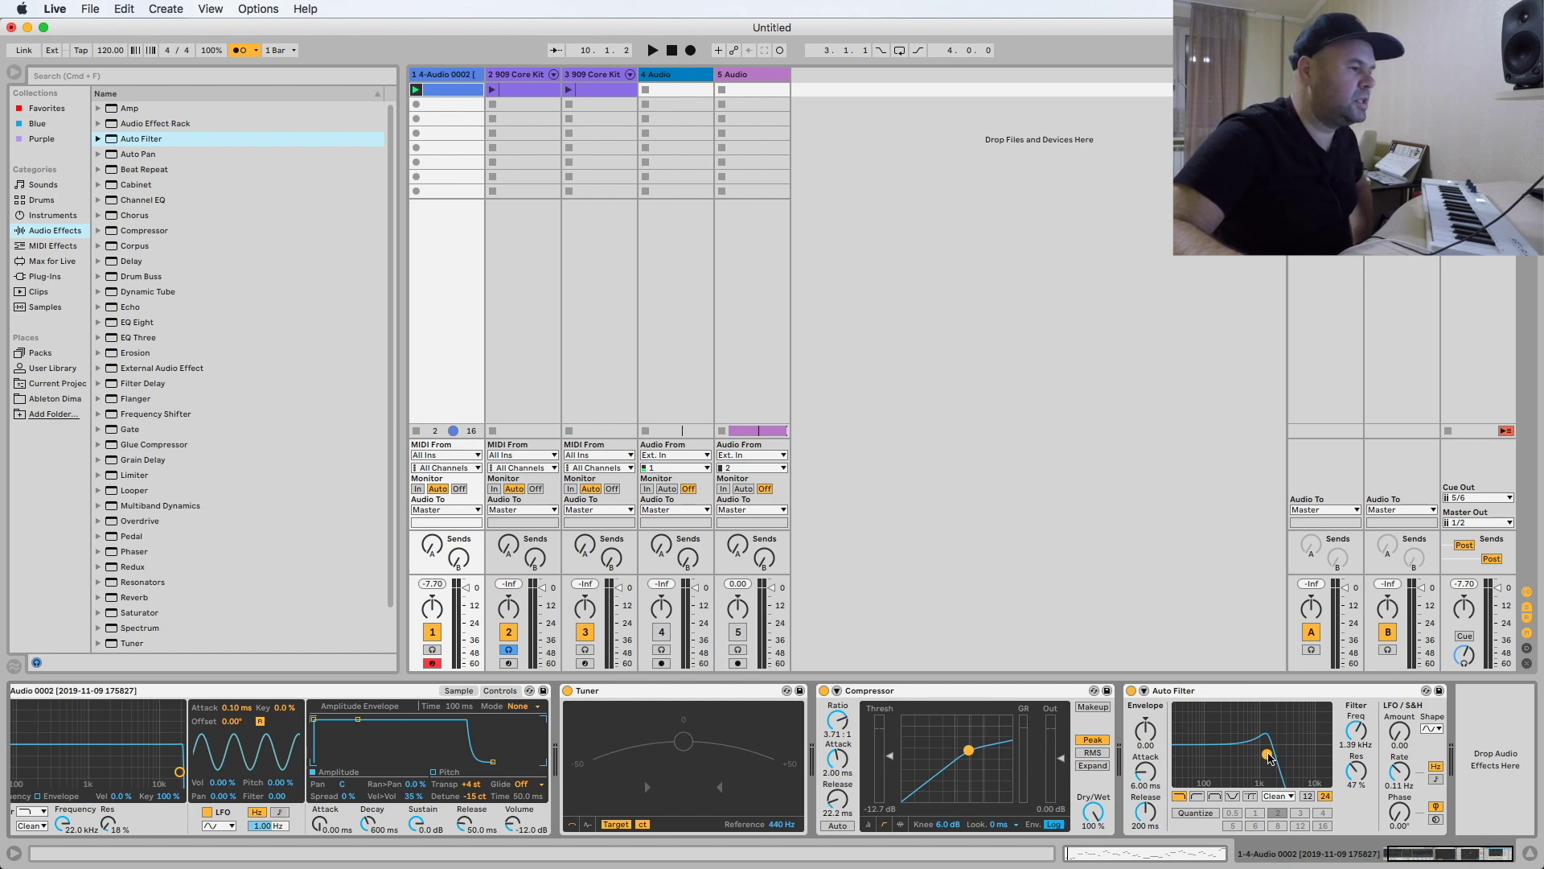
pyautogui.press('space')
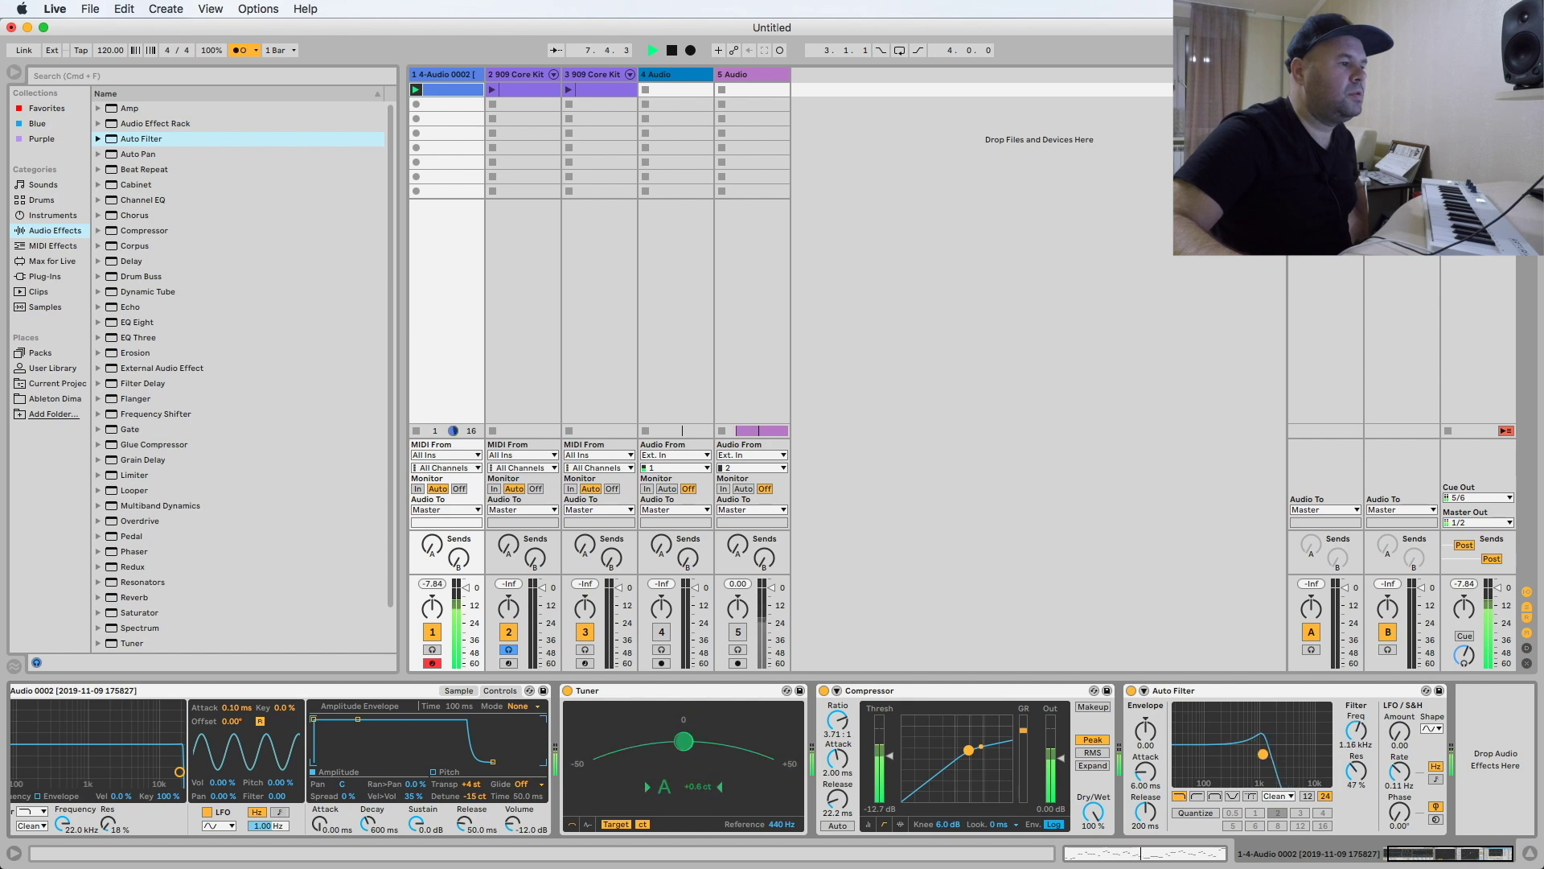
pyautogui.press('space')
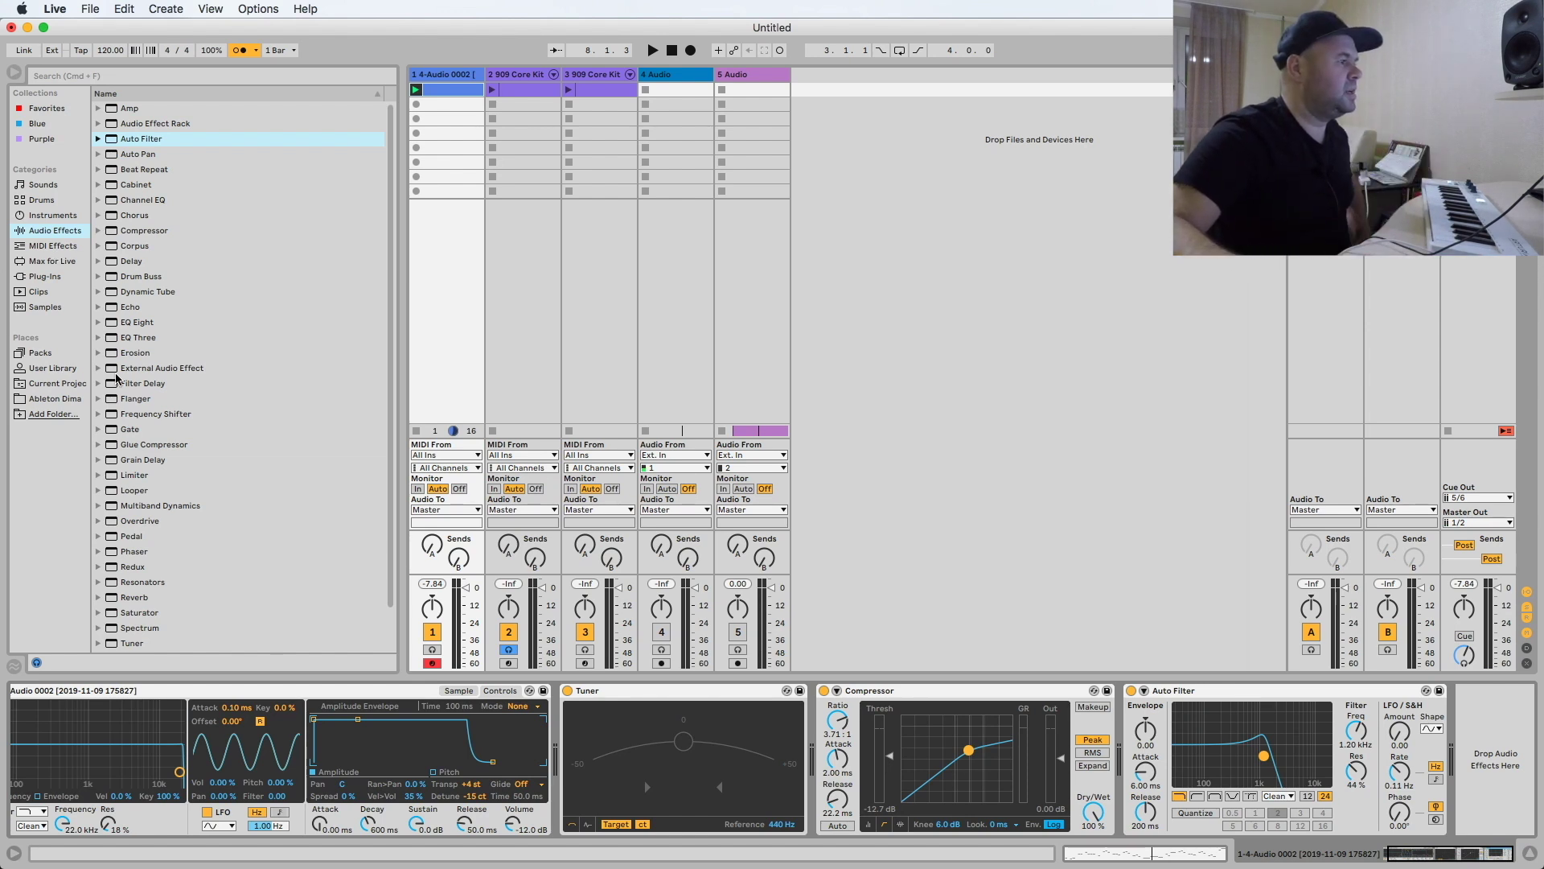
# Add the Max for Live Envelope Follower after Auto Filter and play the clip to check its envelope response
pyautogui.click(57, 262)
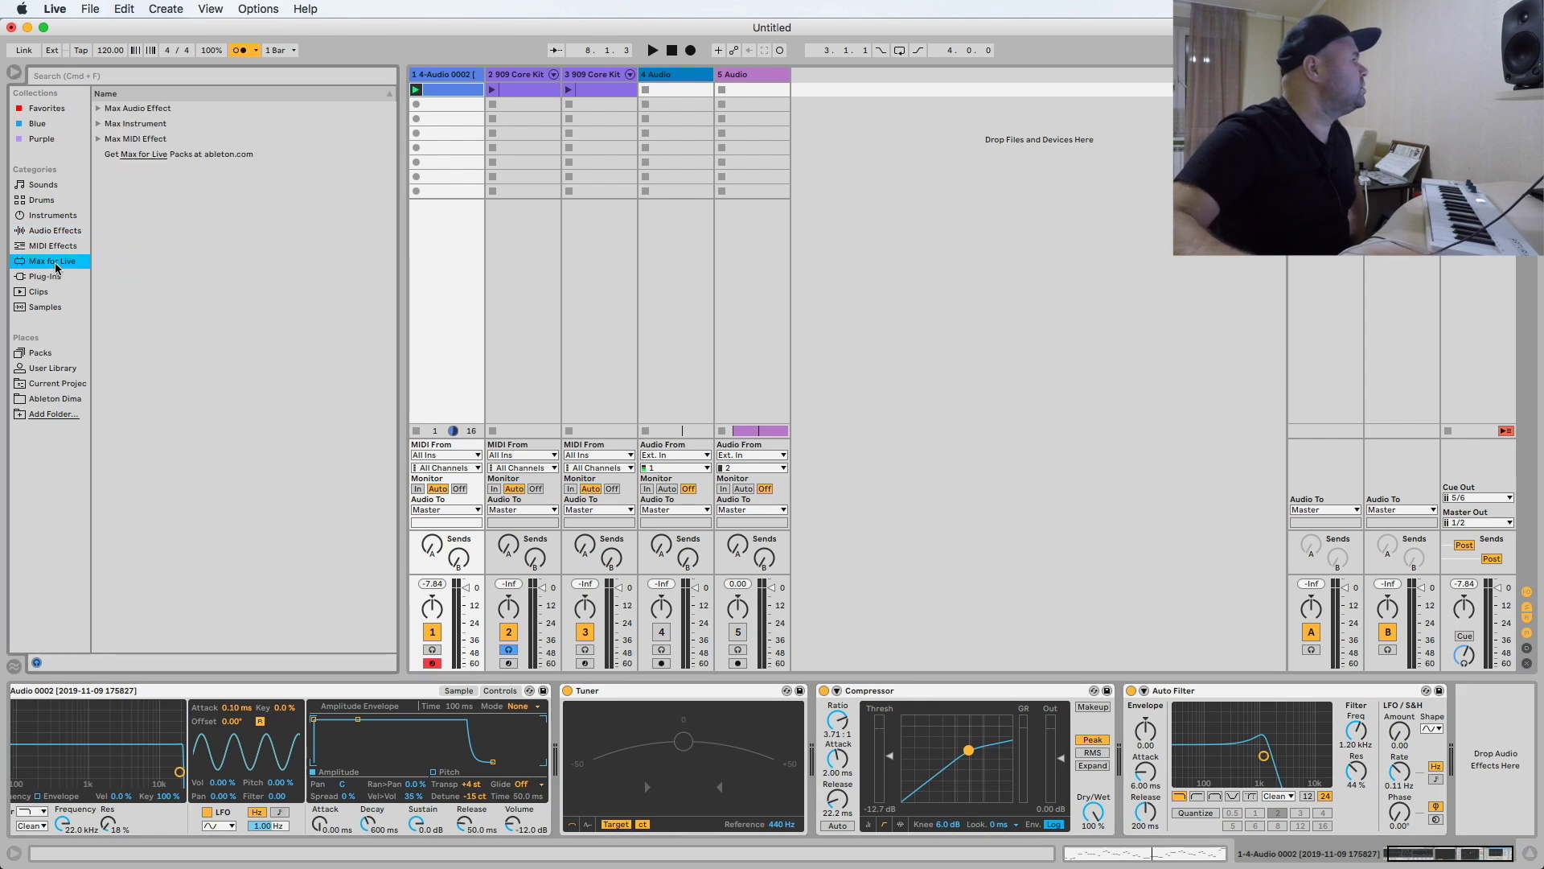
pyautogui.click(97, 108)
pyautogui.click(142, 323)
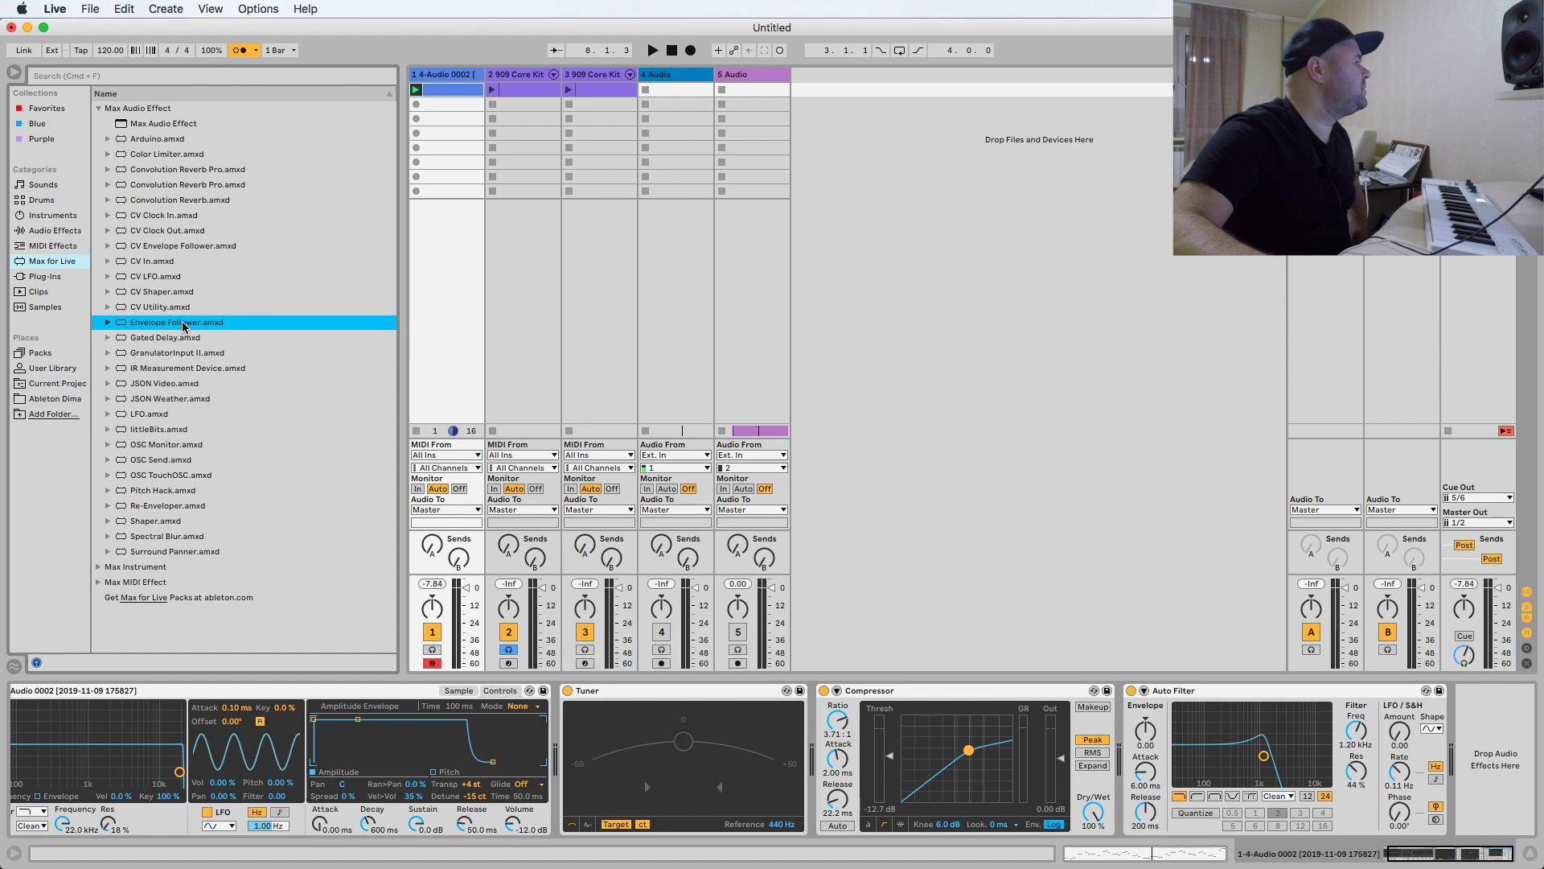
pyautogui.moveTo(172, 324)
pyautogui.mouseDown()
pyautogui.moveTo(1293, 637)
pyautogui.moveTo(1506, 724)
pyautogui.moveTo(1508, 742)
pyautogui.mouseUp()
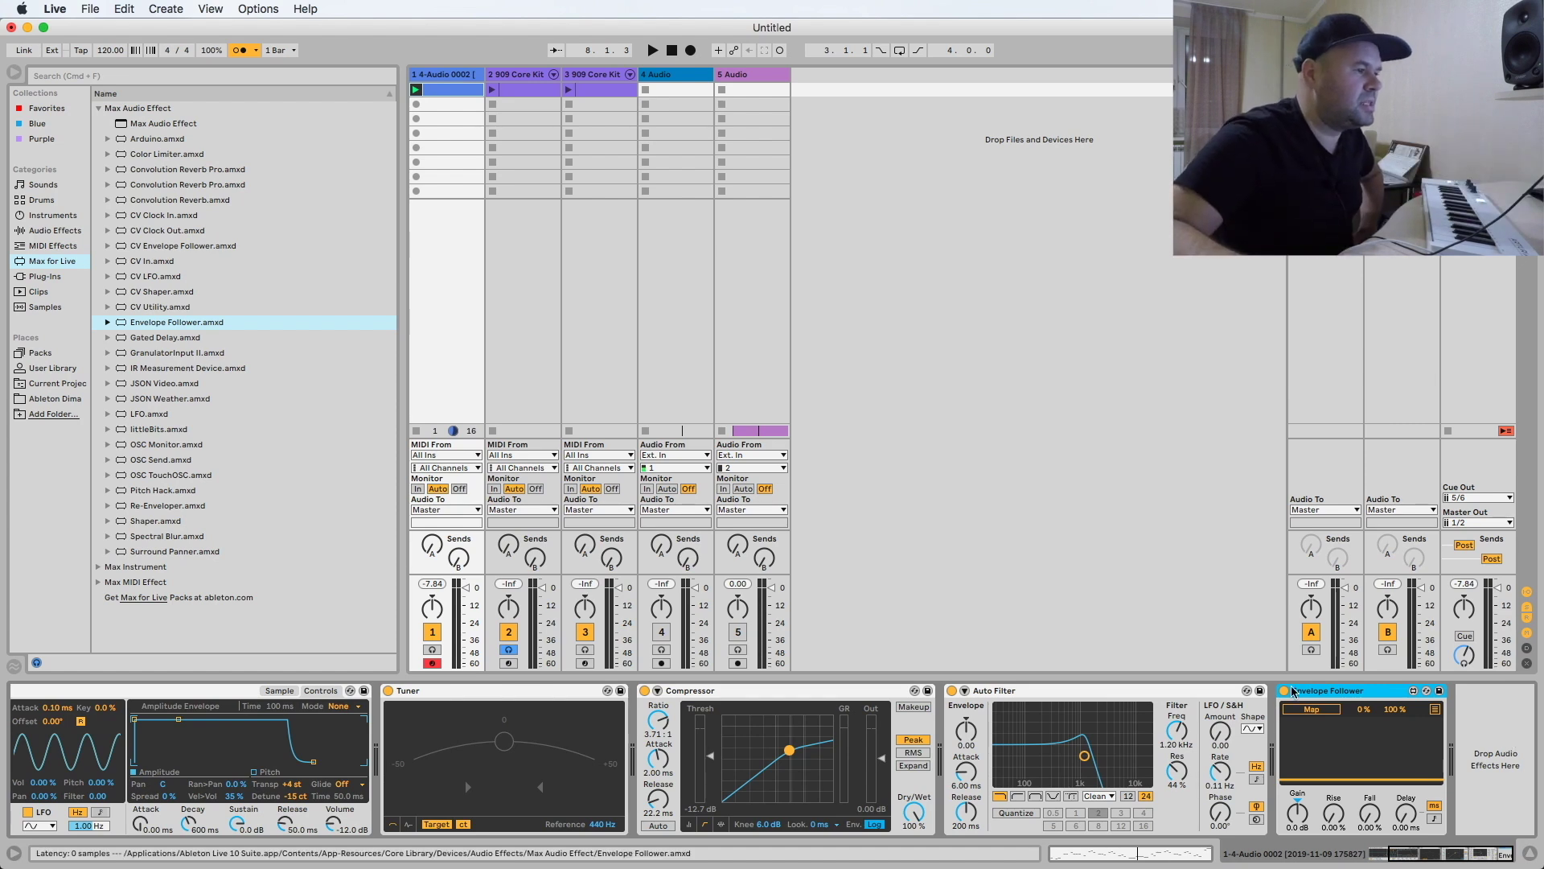
pyautogui.press('space')
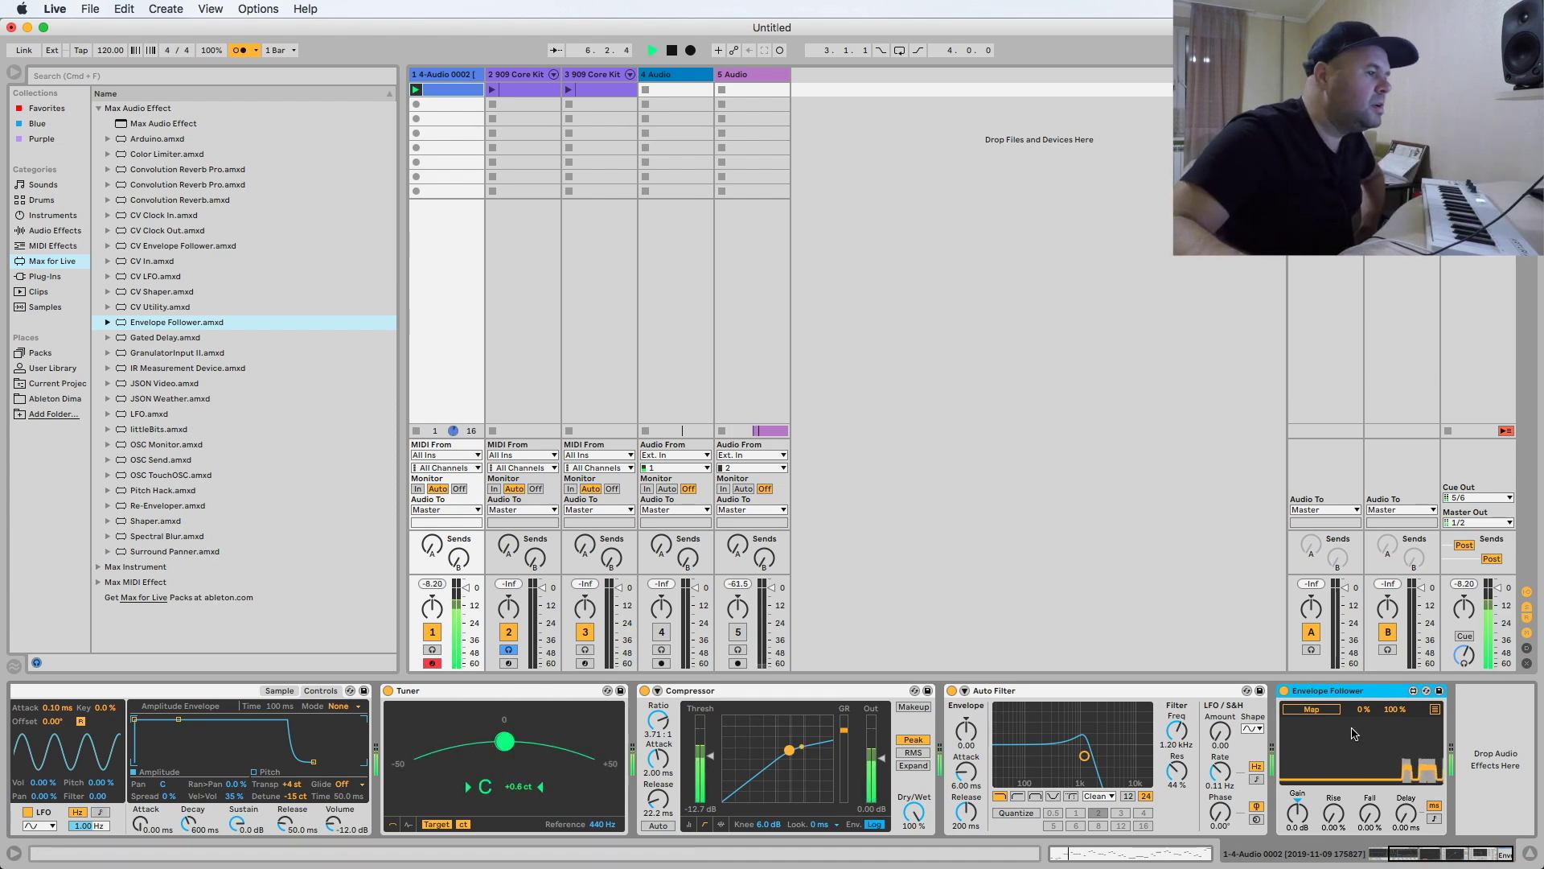
pyautogui.press('space')
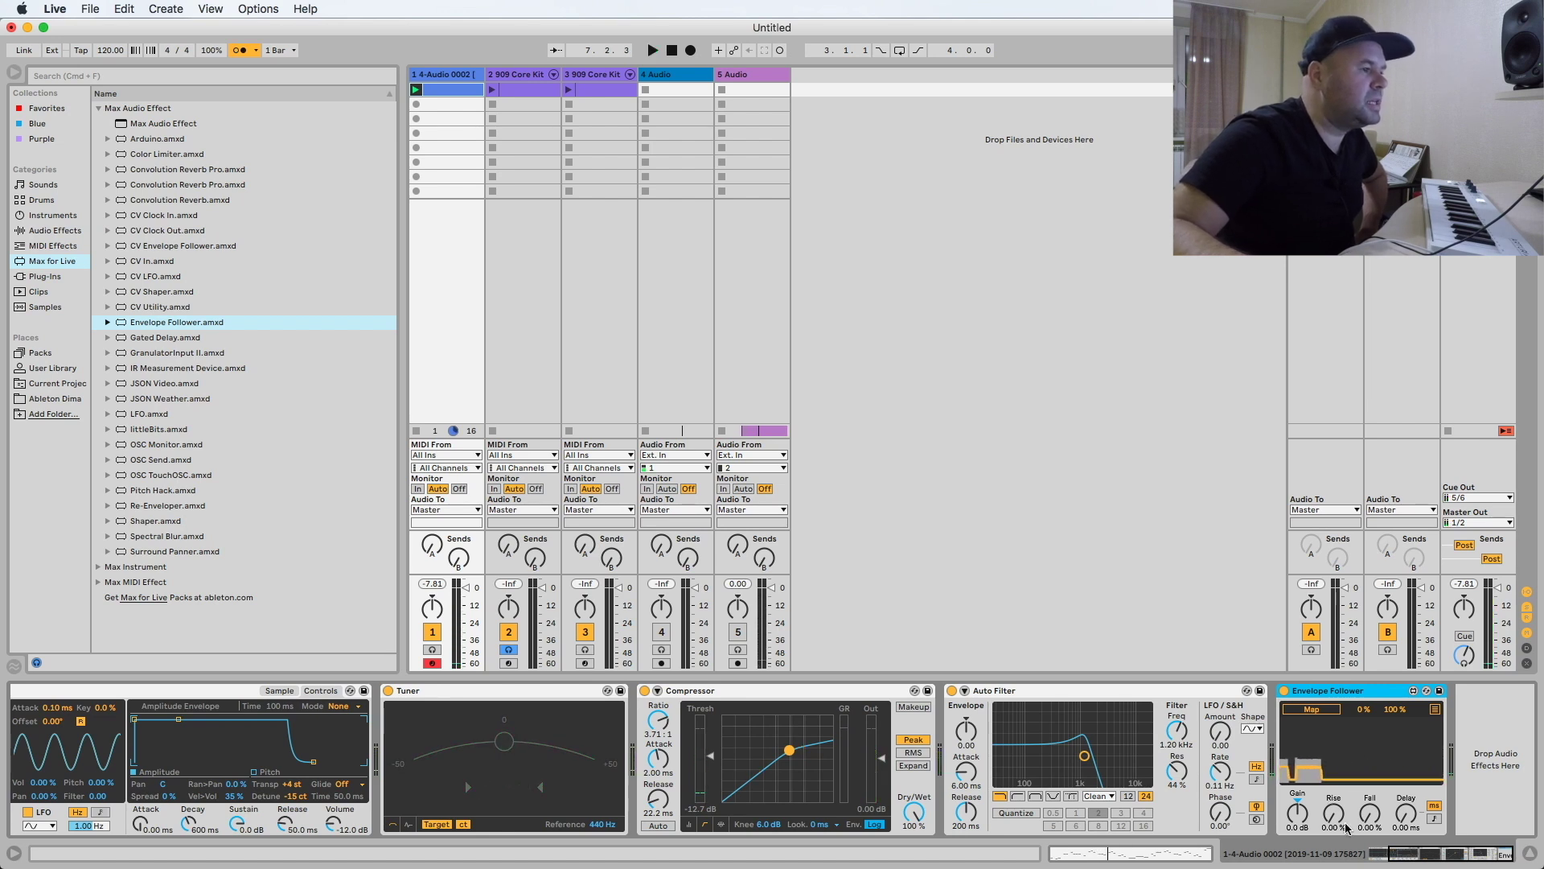
# Map the Envelope Follower to Auto Filter's Frequency and audition the modulation
pyautogui.click(1317, 710)
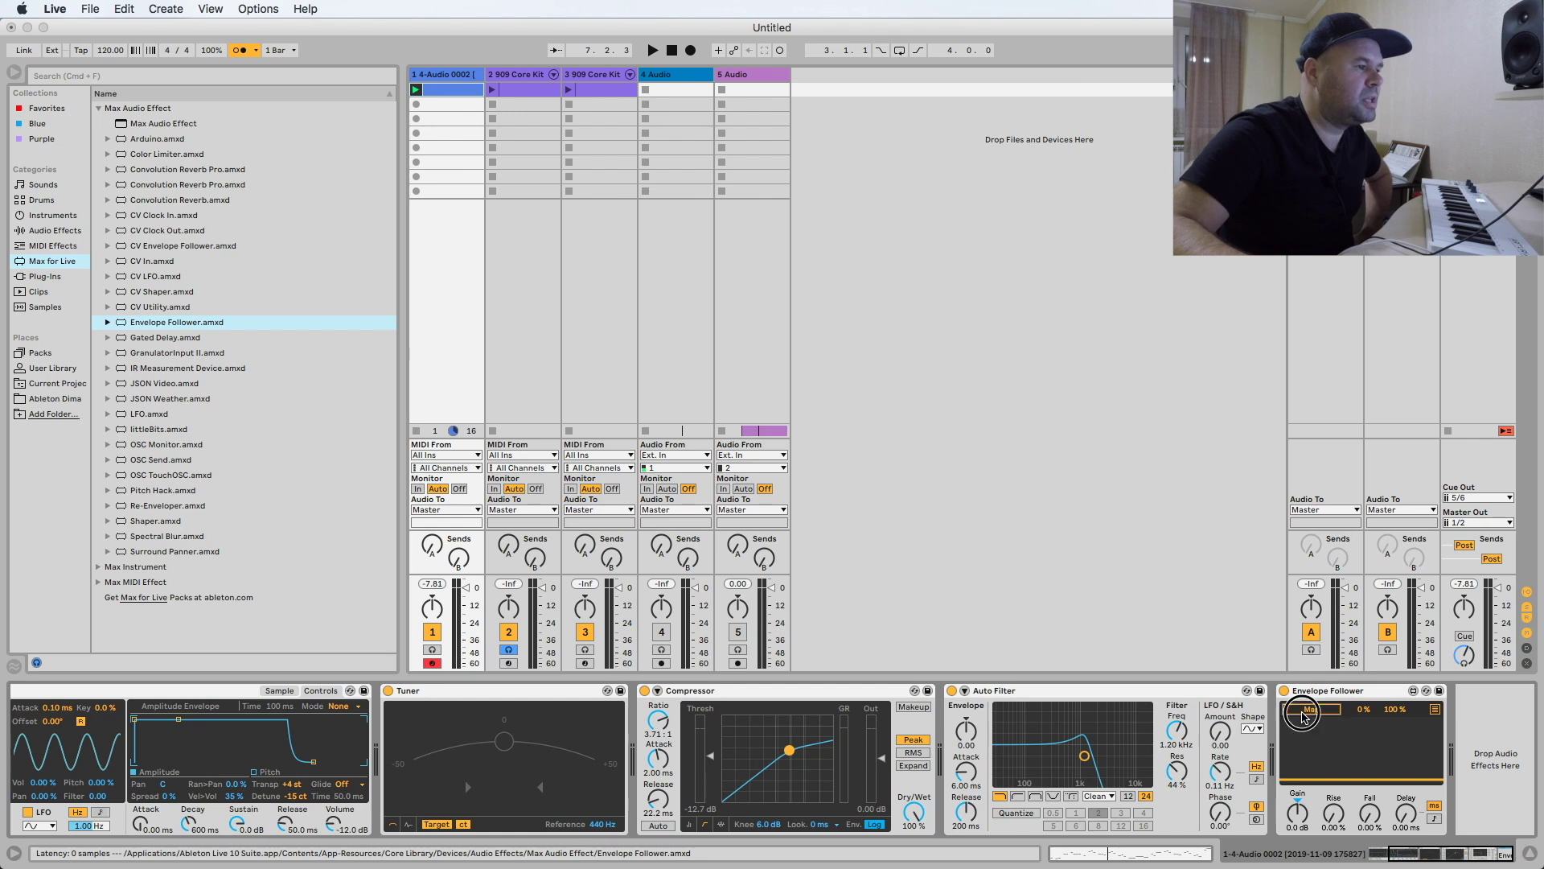
pyautogui.click(1177, 731)
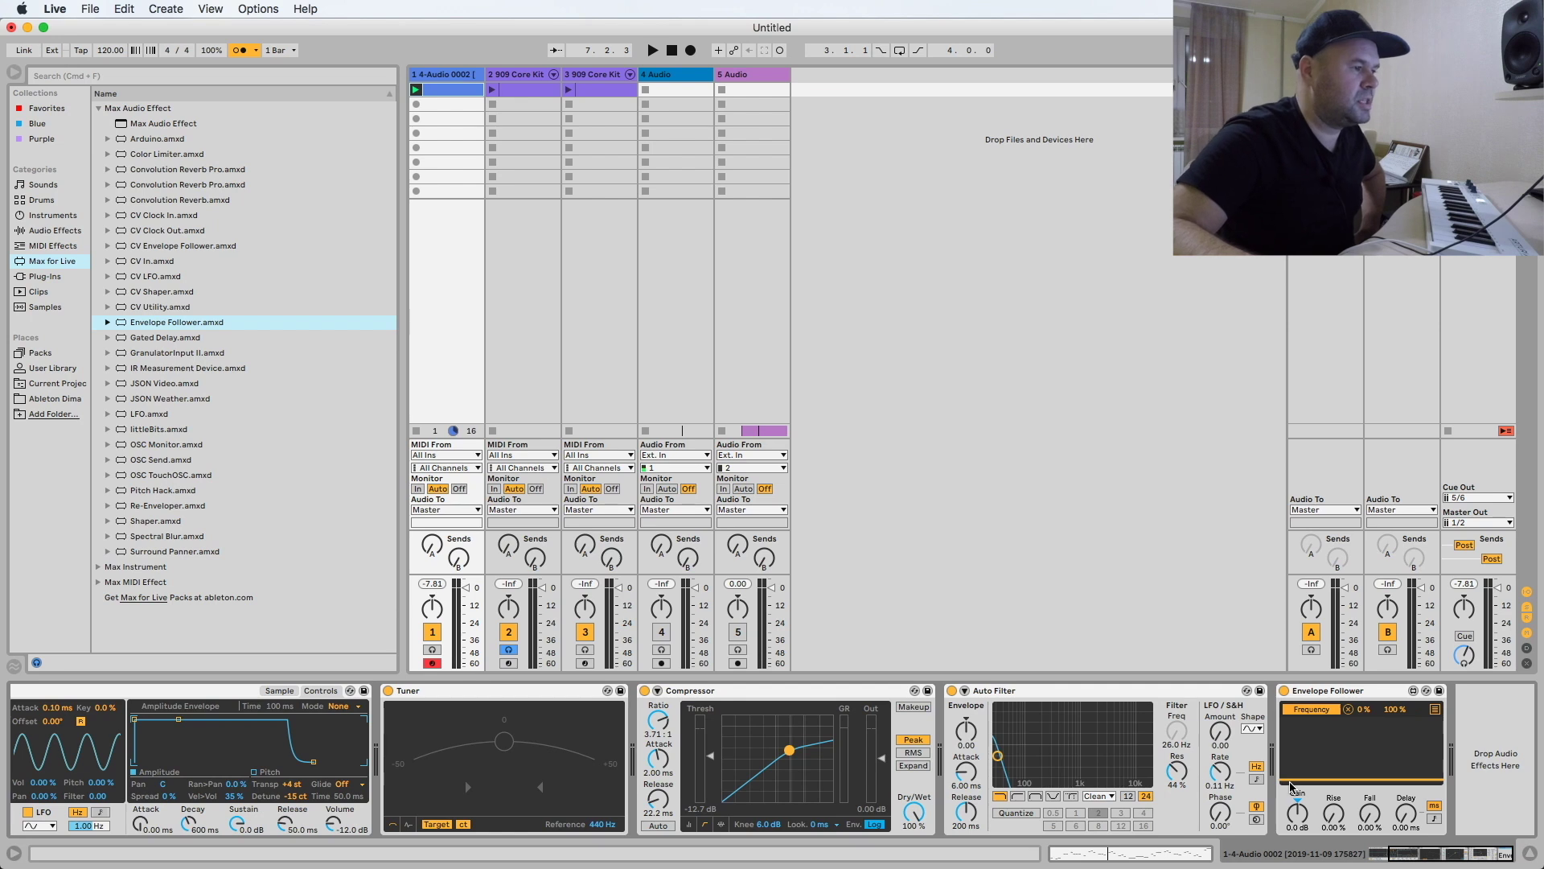
pyautogui.press('space')
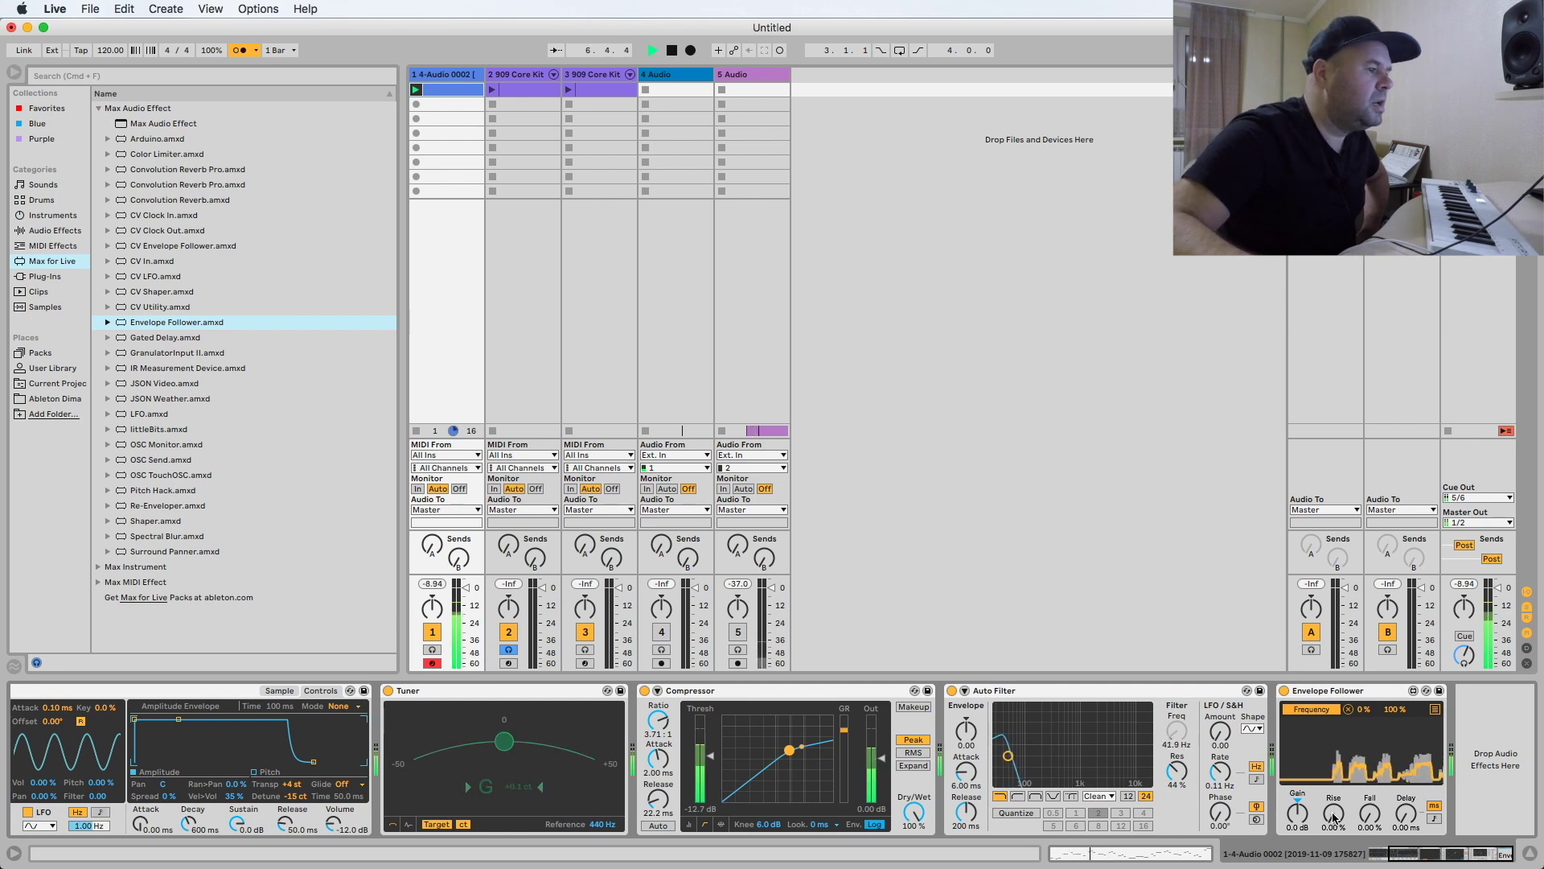
pyautogui.press('space')
# Raise the Envelope Follower's Gain to 9.6 dB and audition the stronger filter movement
pyautogui.moveTo(1296, 822); pyautogui.dragTo(1295, 797)
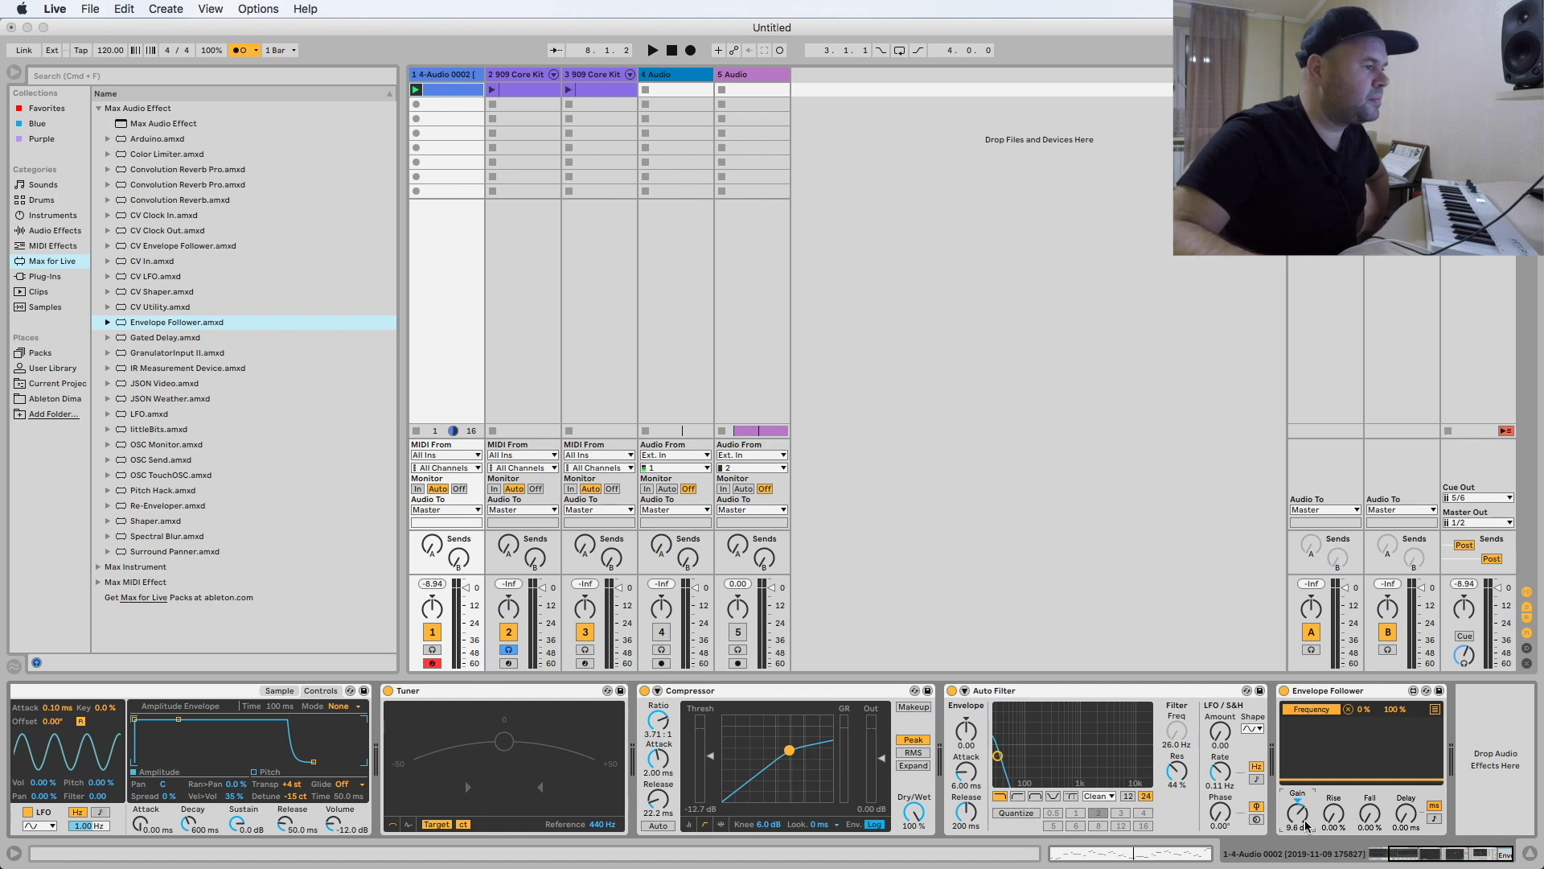
pyautogui.press('space')
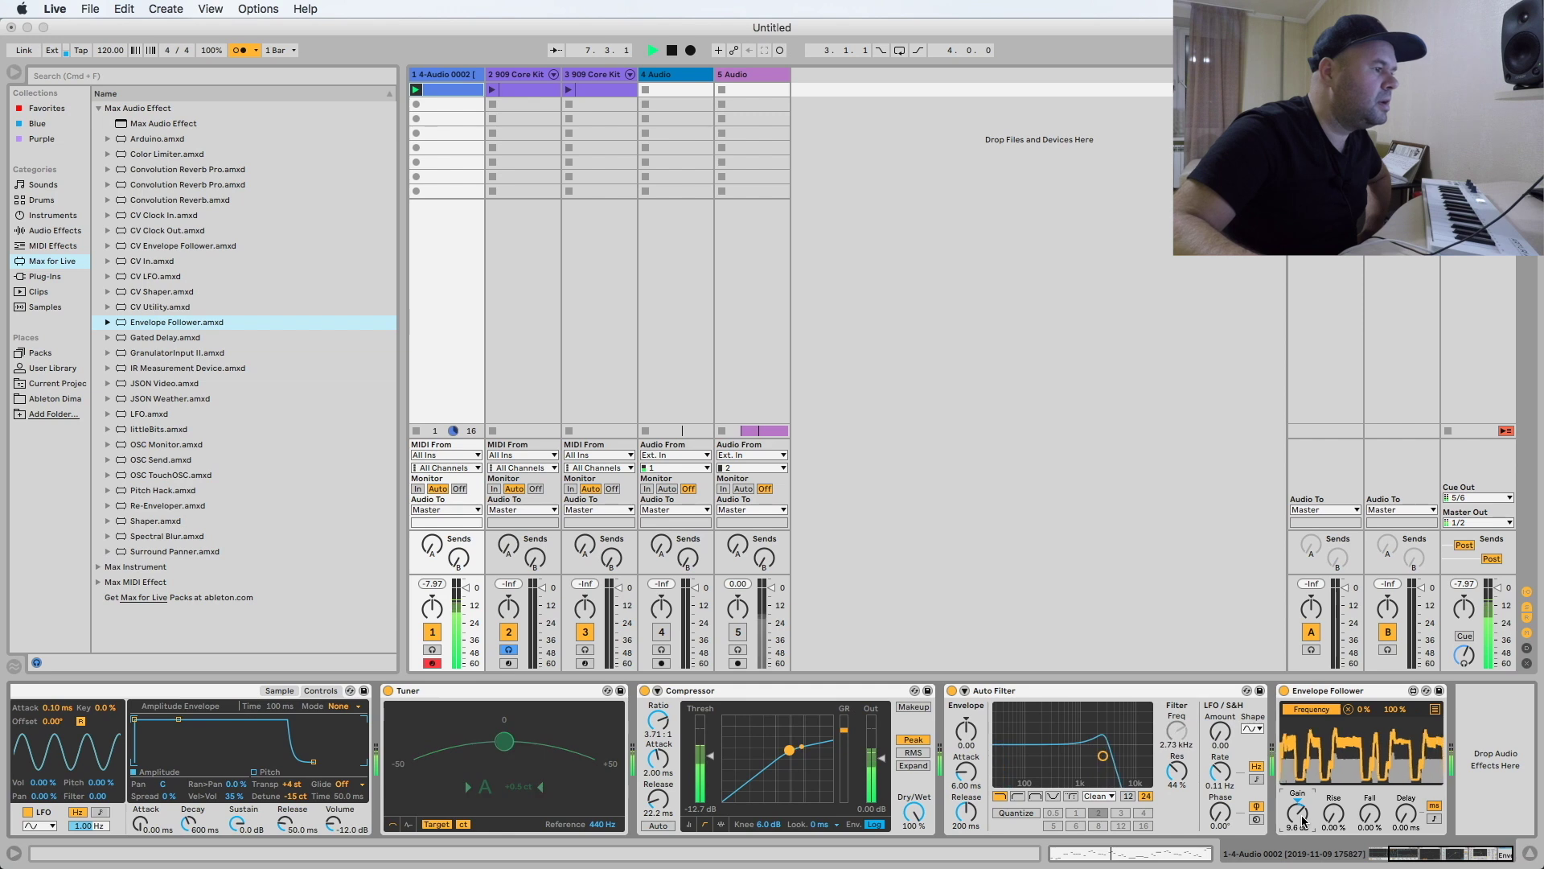
pyautogui.press('space')
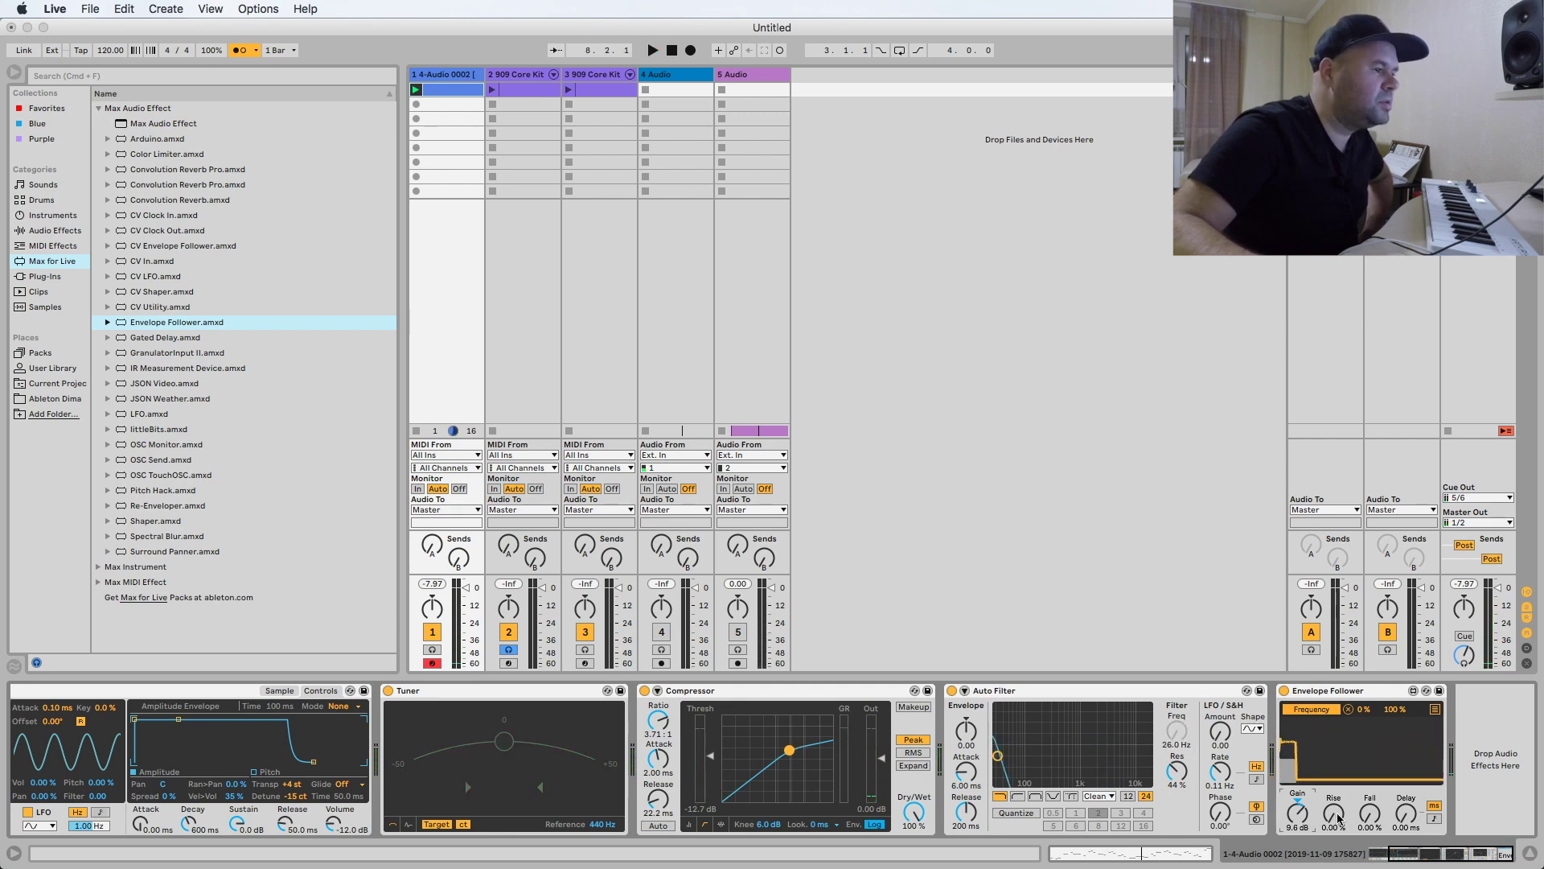
# Set the Envelope Follower's Rise to 10.2 % and Fall to 36.2 %, and Auto Filter's resonance to 41 %, during playback
pyautogui.press('space')
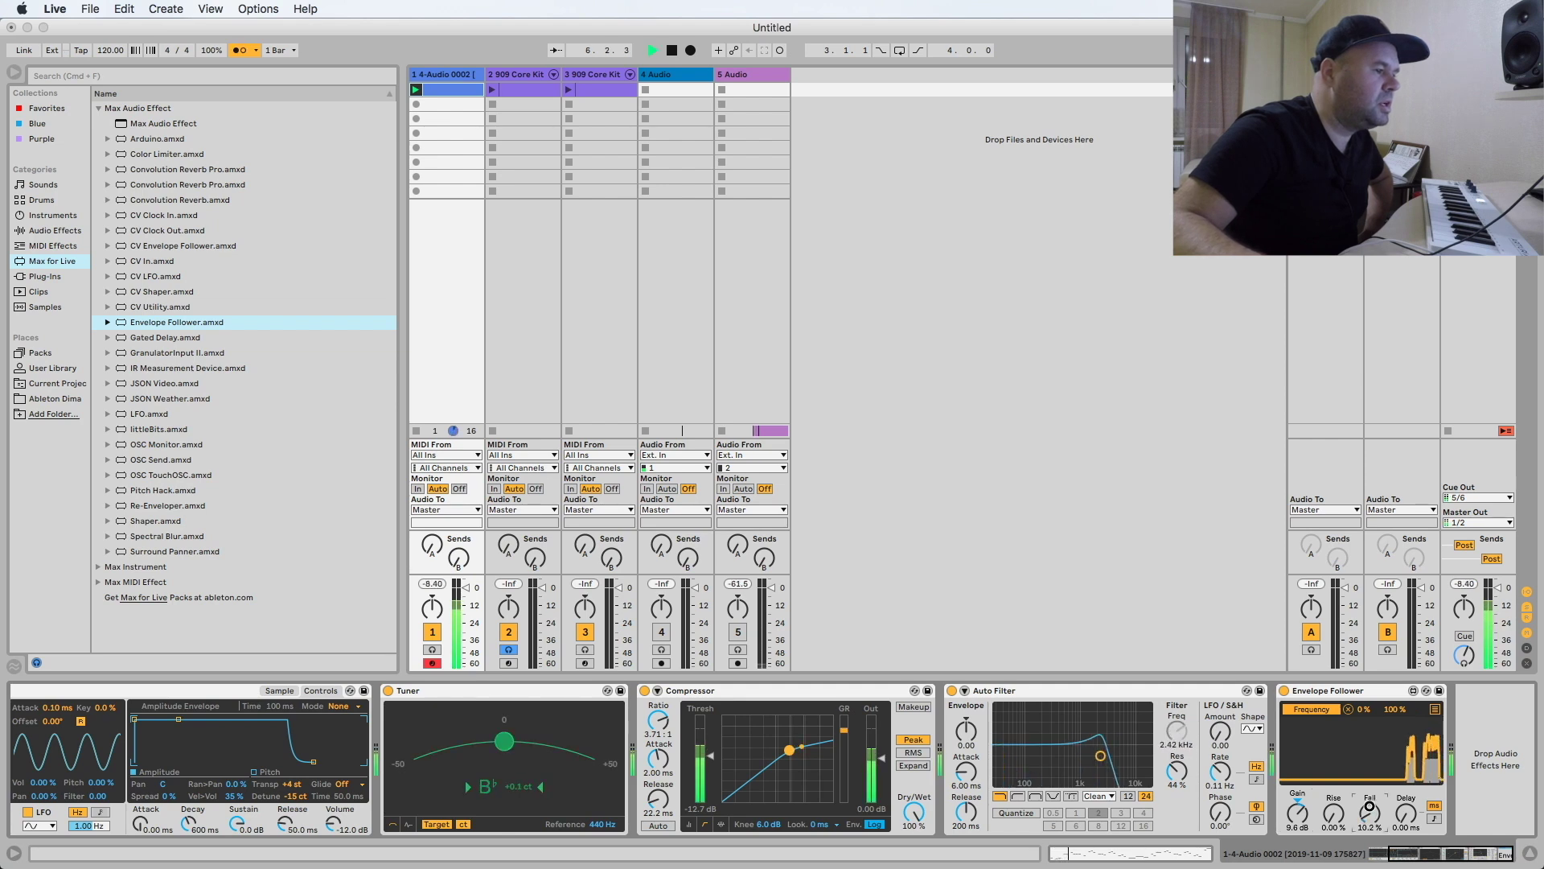
pyautogui.moveTo(1372, 822)
pyautogui.mouseDown()
pyautogui.moveTo(1359, 785)
pyautogui.moveTo(1329, 795)
pyautogui.moveTo(1336, 821)
pyautogui.moveTo(1368, 804)
pyautogui.mouseUp()
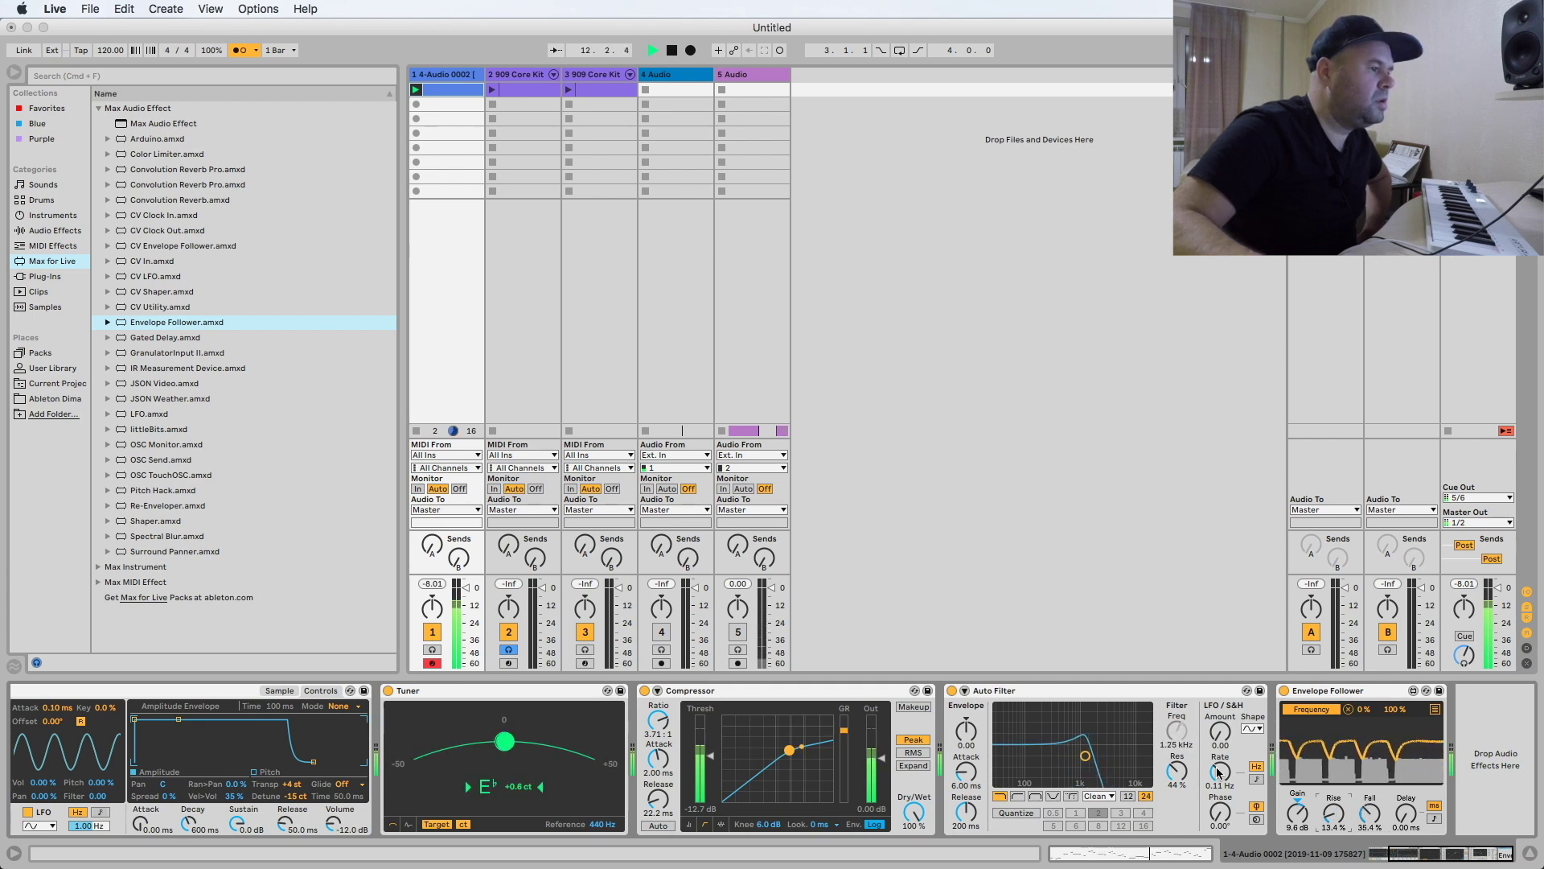
pyautogui.moveTo(1176, 771); pyautogui.dragTo(1177, 808)
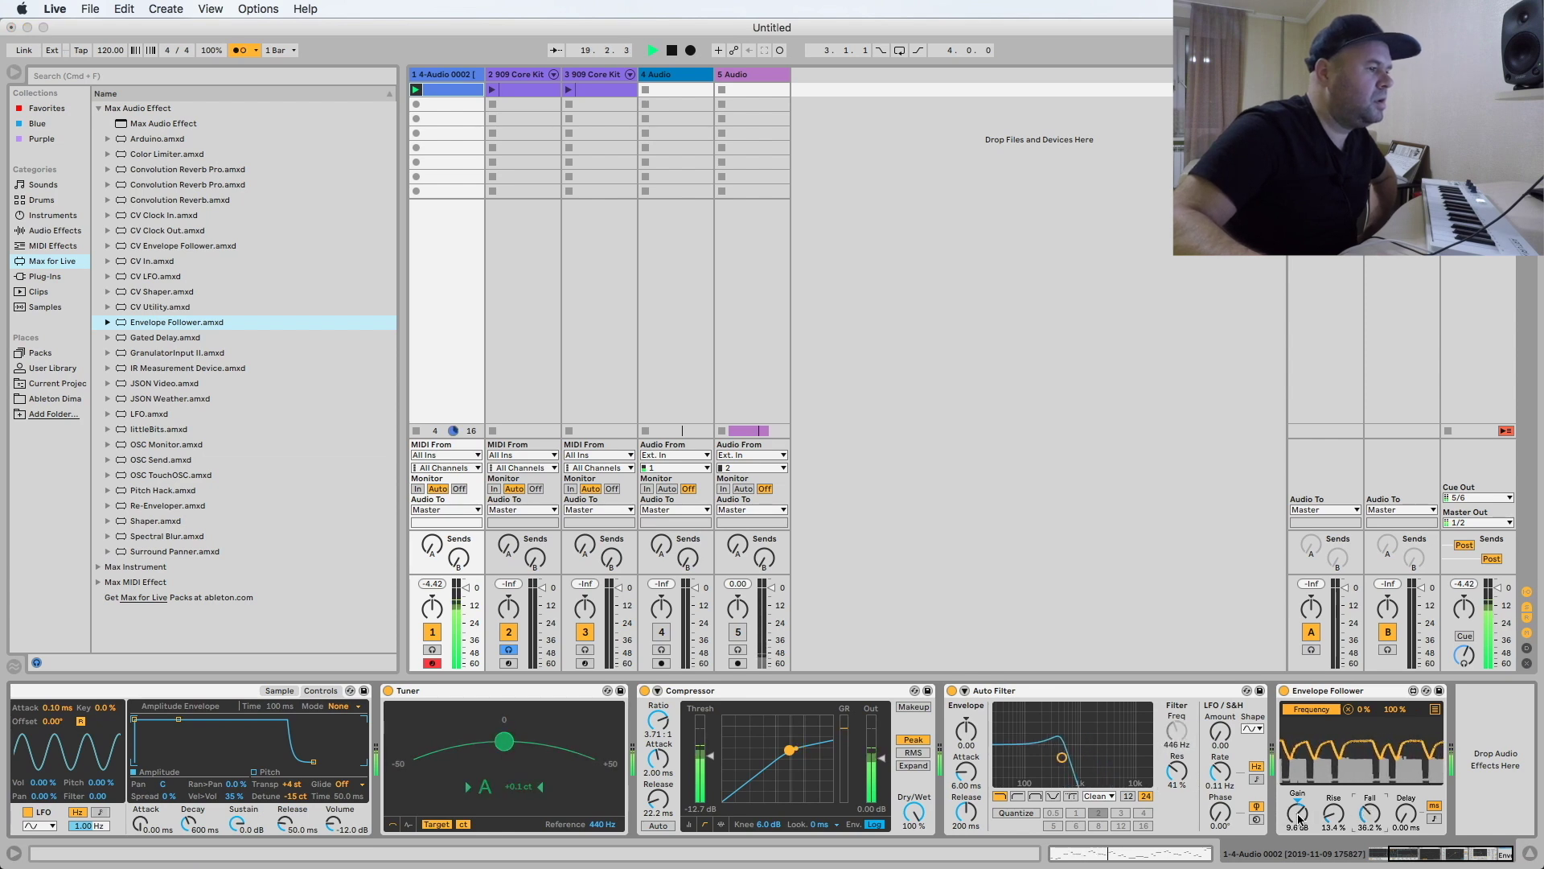
pyautogui.moveTo(1332, 814); pyautogui.dragTo(1331, 821)
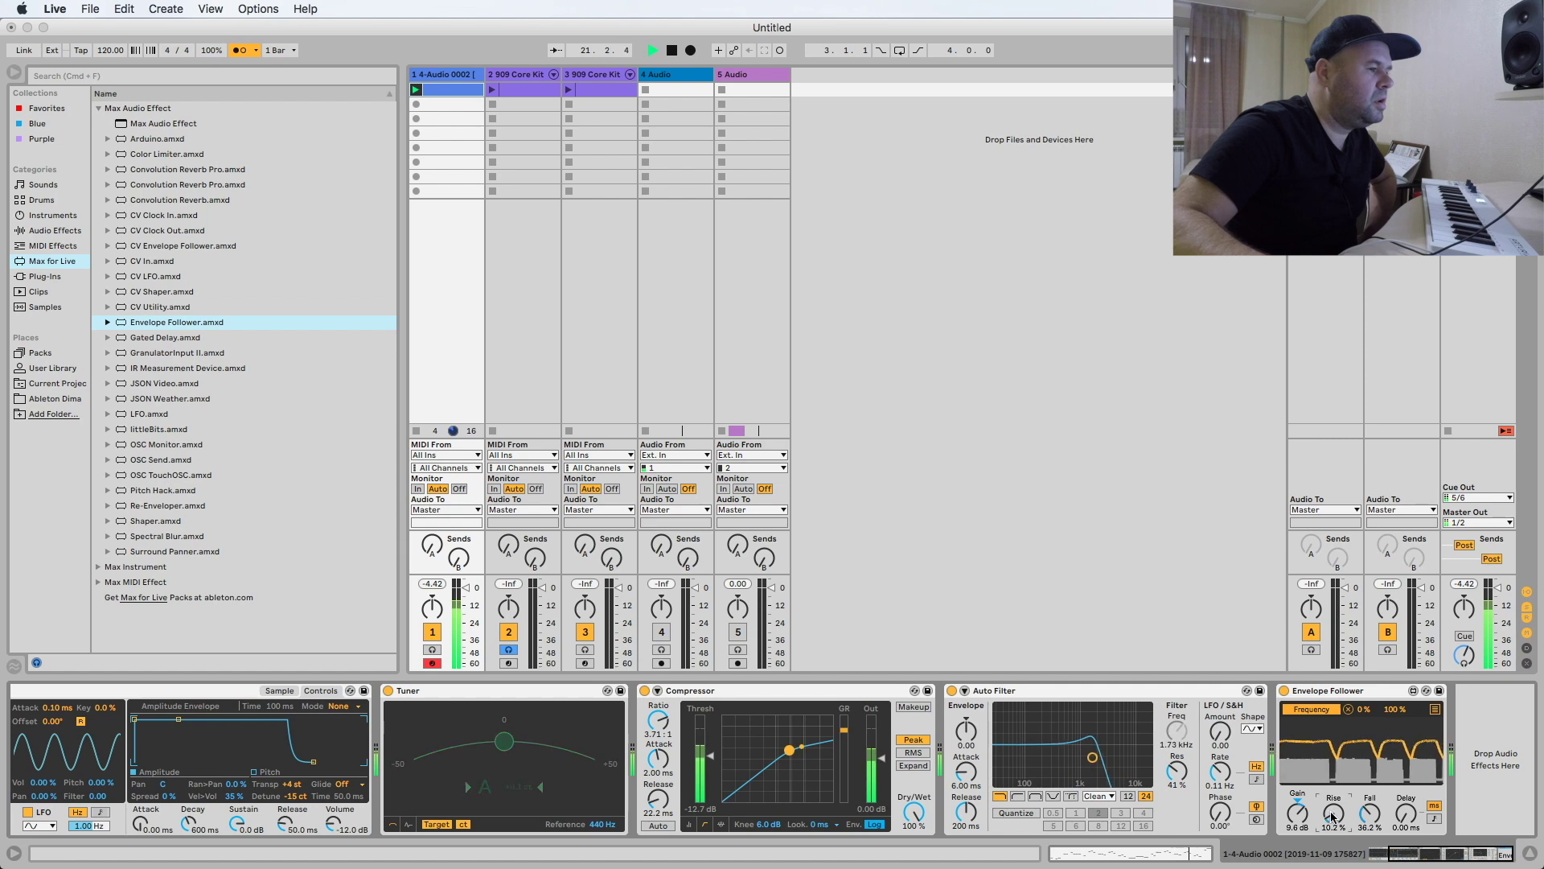
pyautogui.press('space')
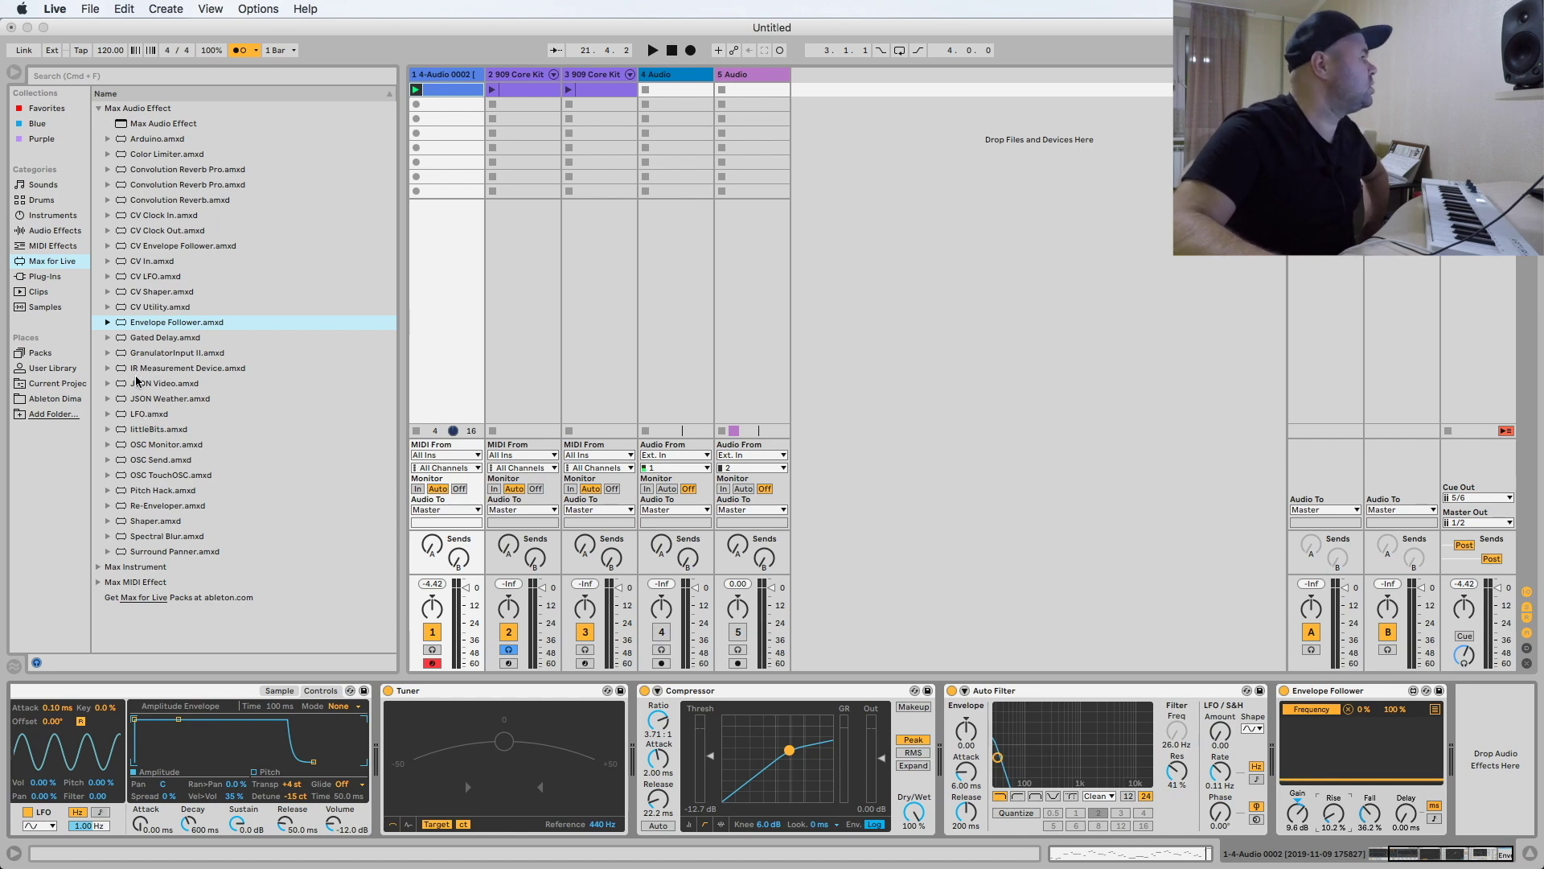
# Add the Max for Live LFO after the Envelope Follower and map it to the follower's Gain
pyautogui.moveTo(149, 414); pyautogui.dragTo(1485, 708)
pyautogui.scroll(5, 1490, 714)
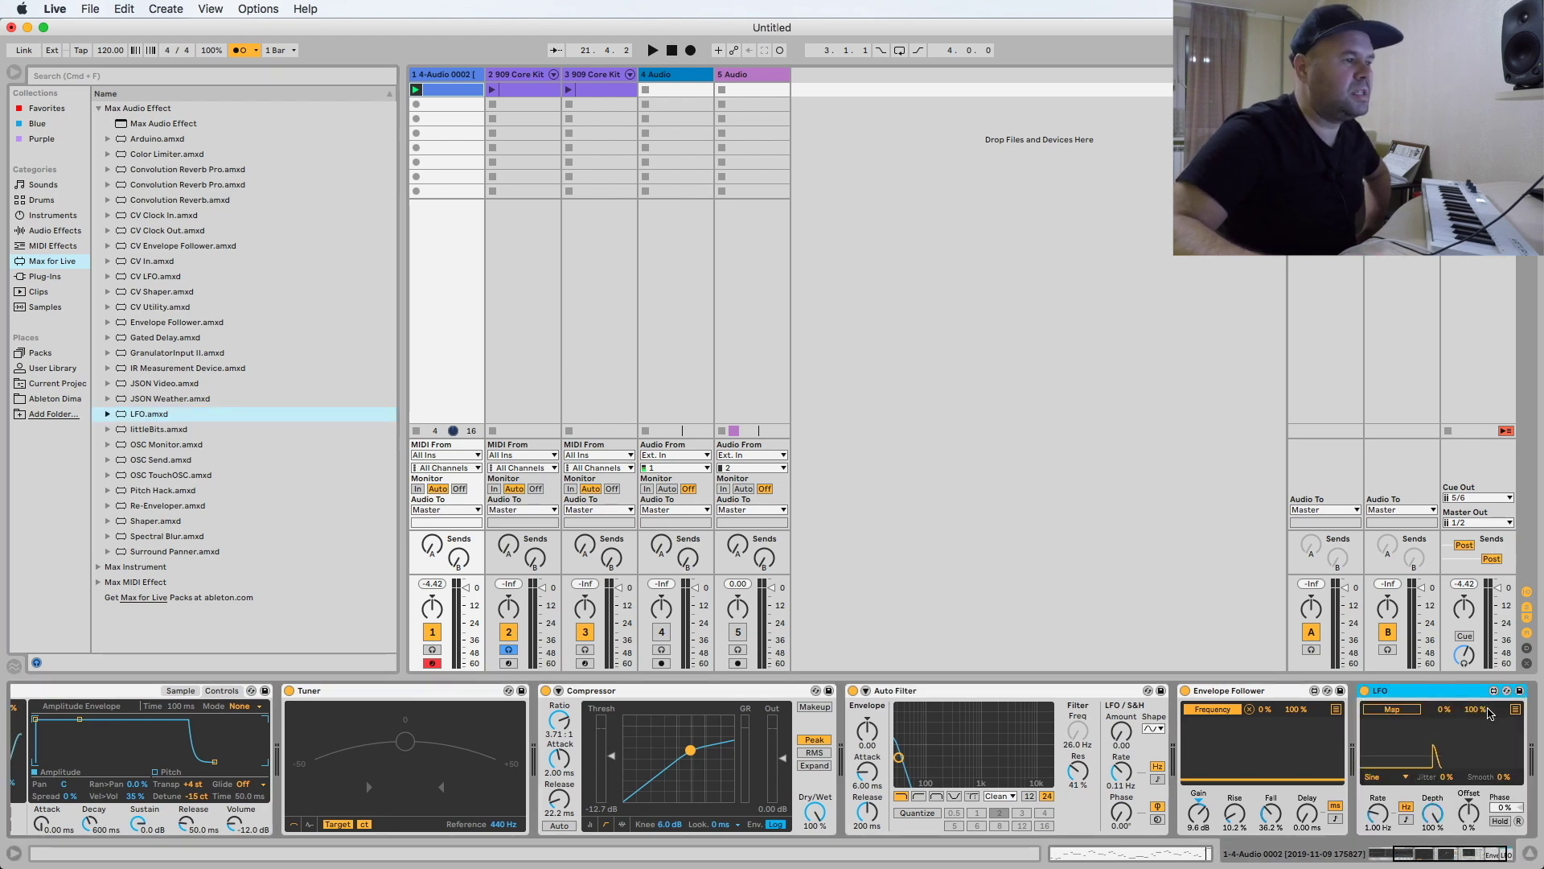
pyautogui.hscroll(2, 1489, 713)
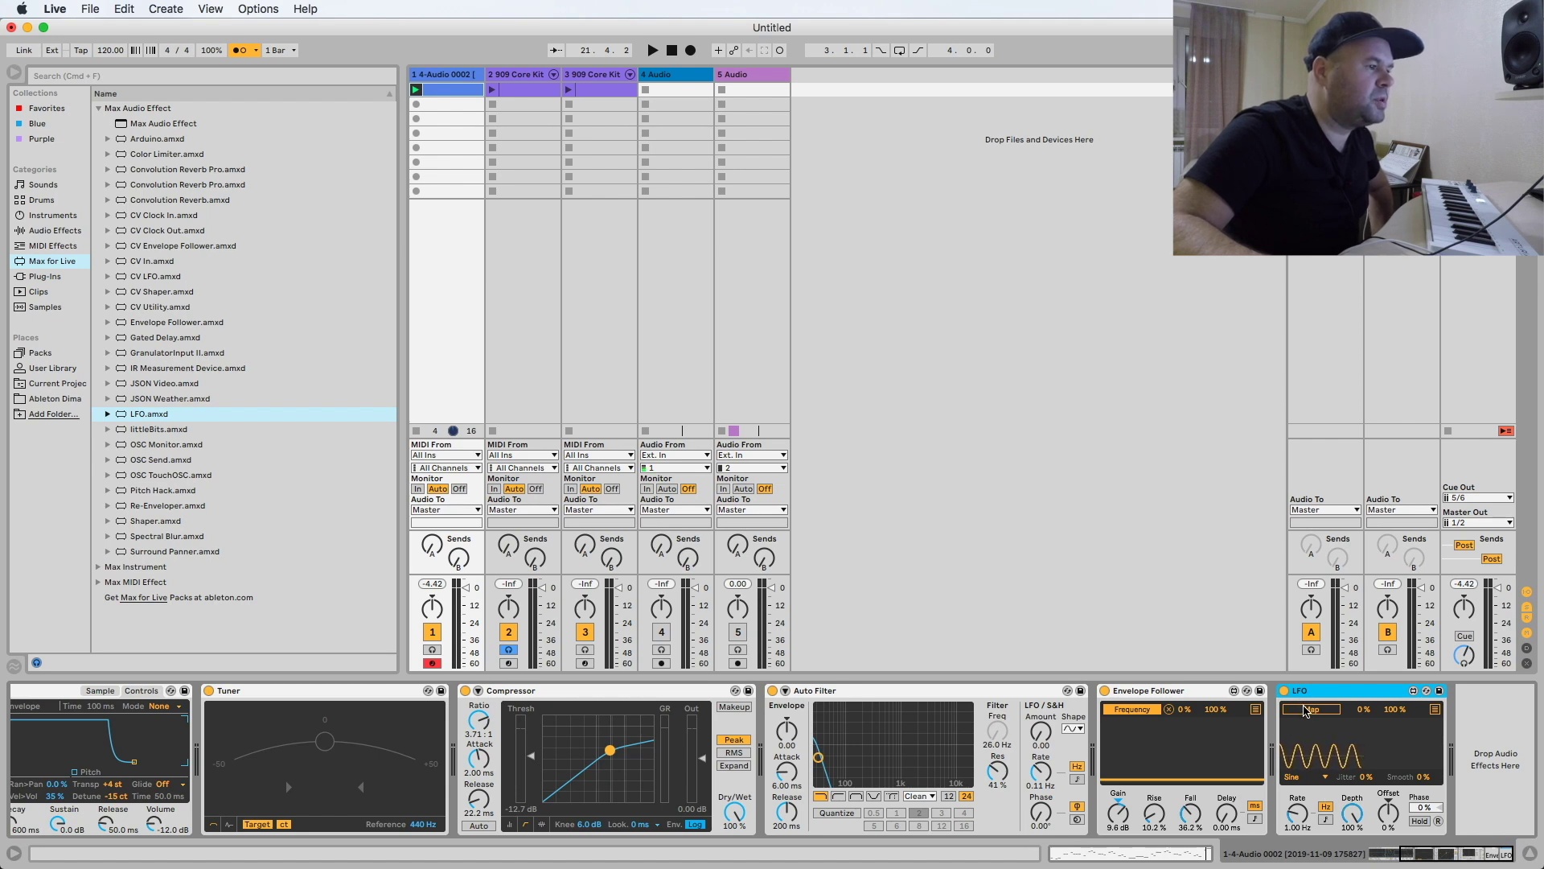
pyautogui.click(1305, 711)
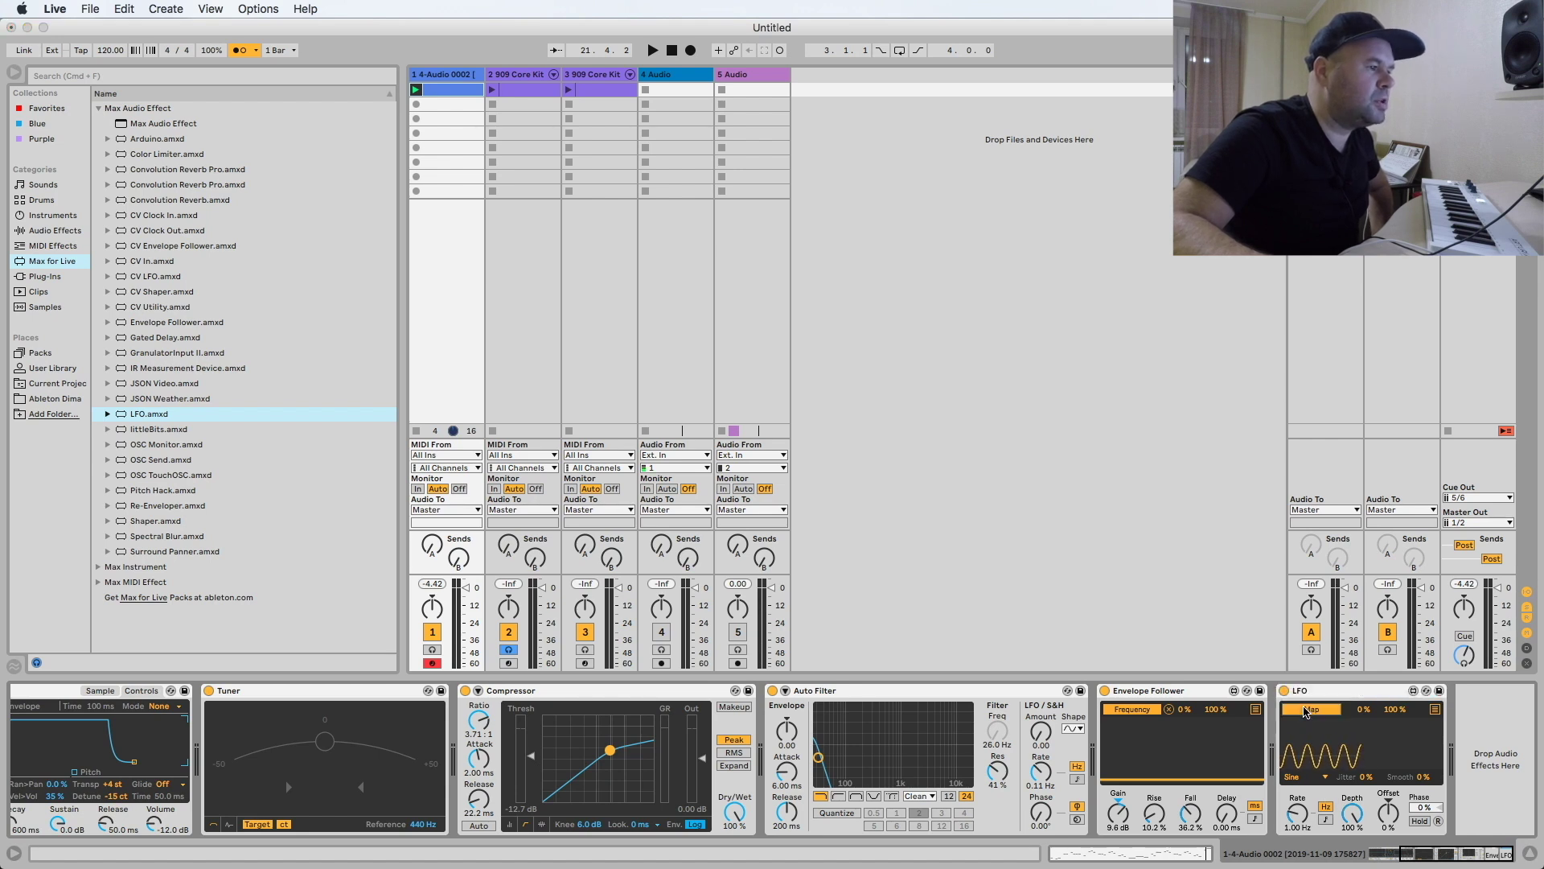
pyautogui.click(1120, 822)
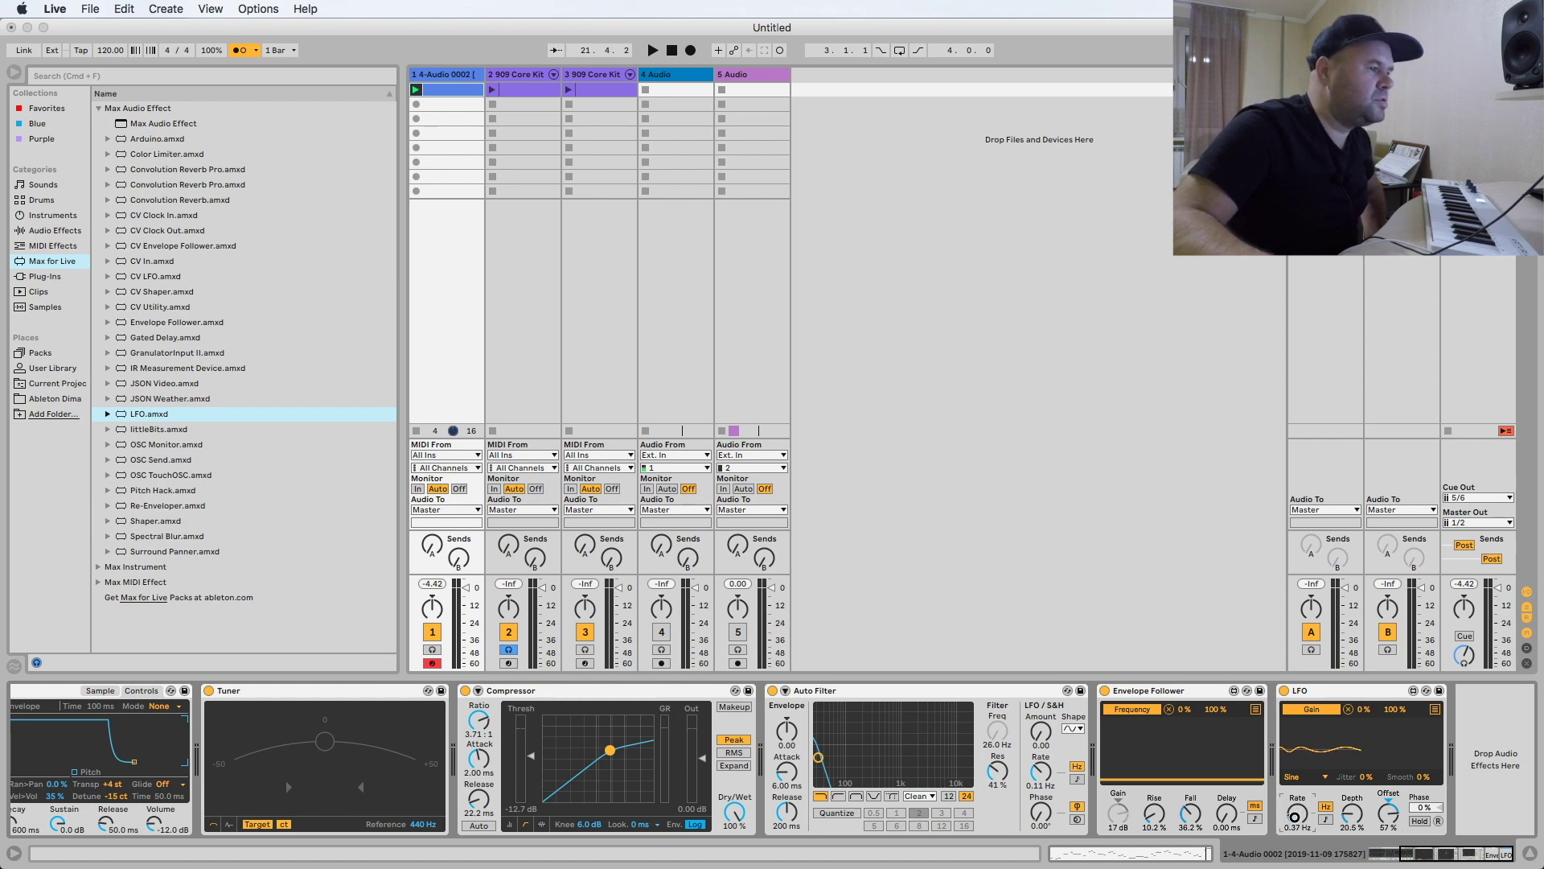
# Set the Gain-mapped LFO to 0.13 Hz Rate, 8.66 % Depth and 31 % Offset while auditioning the sound
pyautogui.press('space')
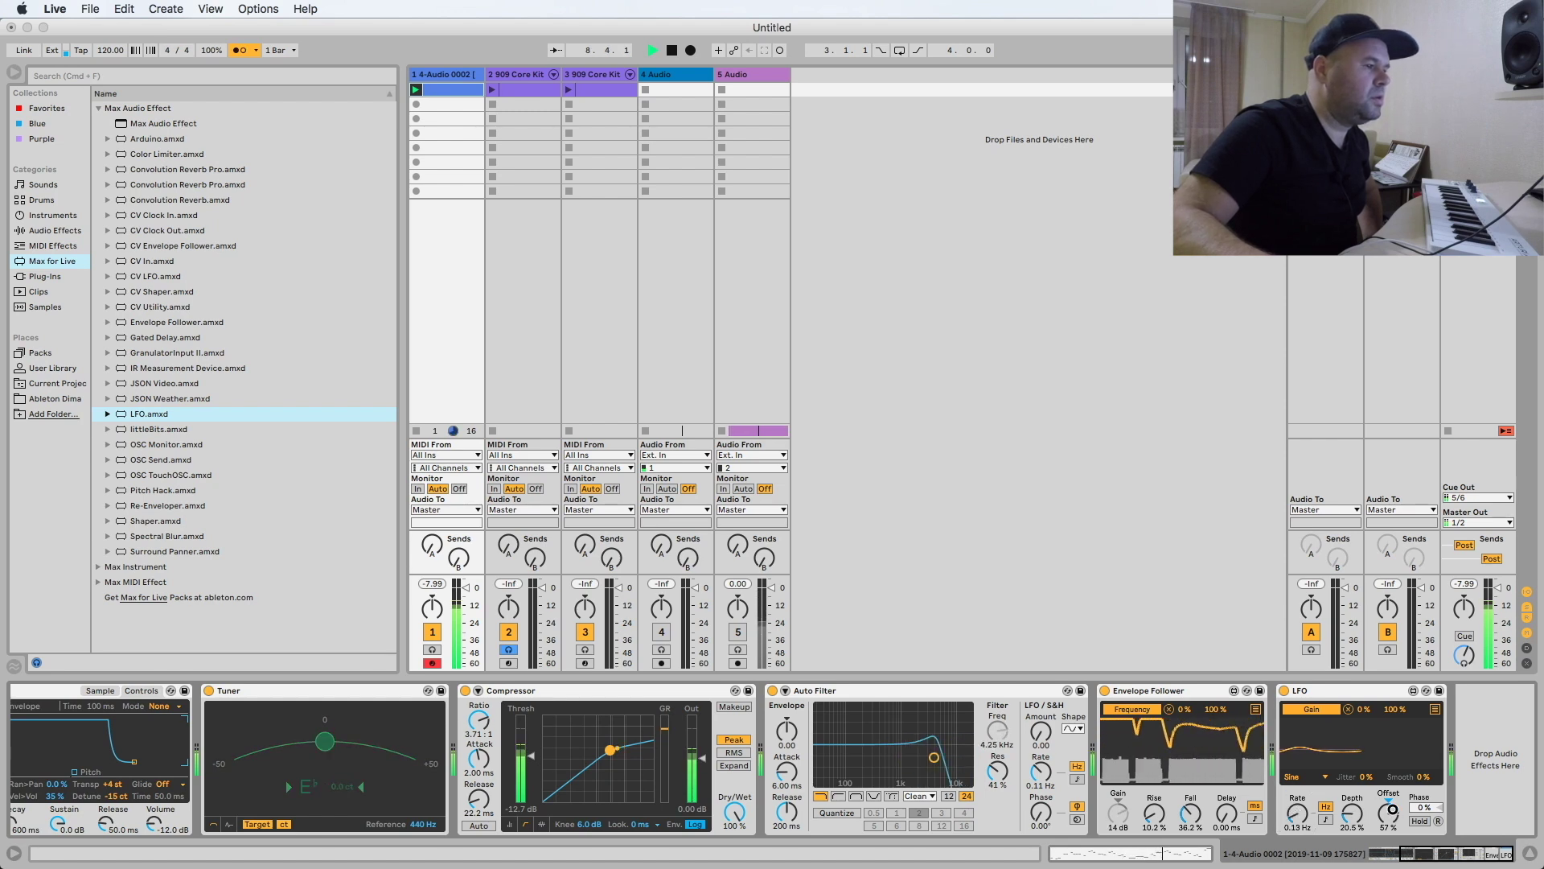
pyautogui.moveTo(1390, 809); pyautogui.dragTo(1395, 814)
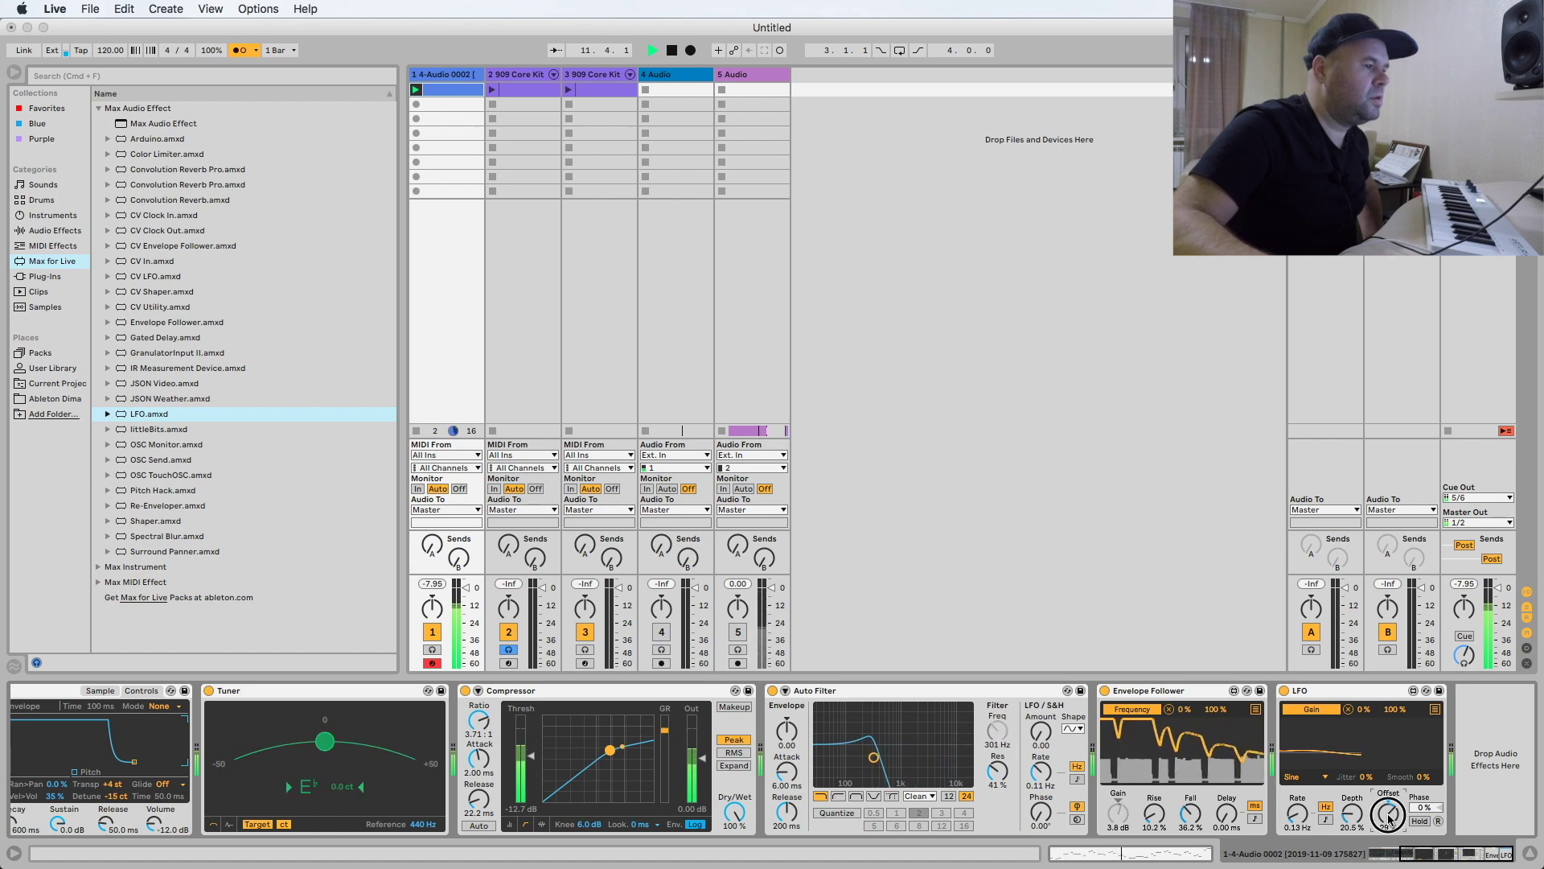
pyautogui.moveTo(1389, 817); pyautogui.dragTo(1355, 819)
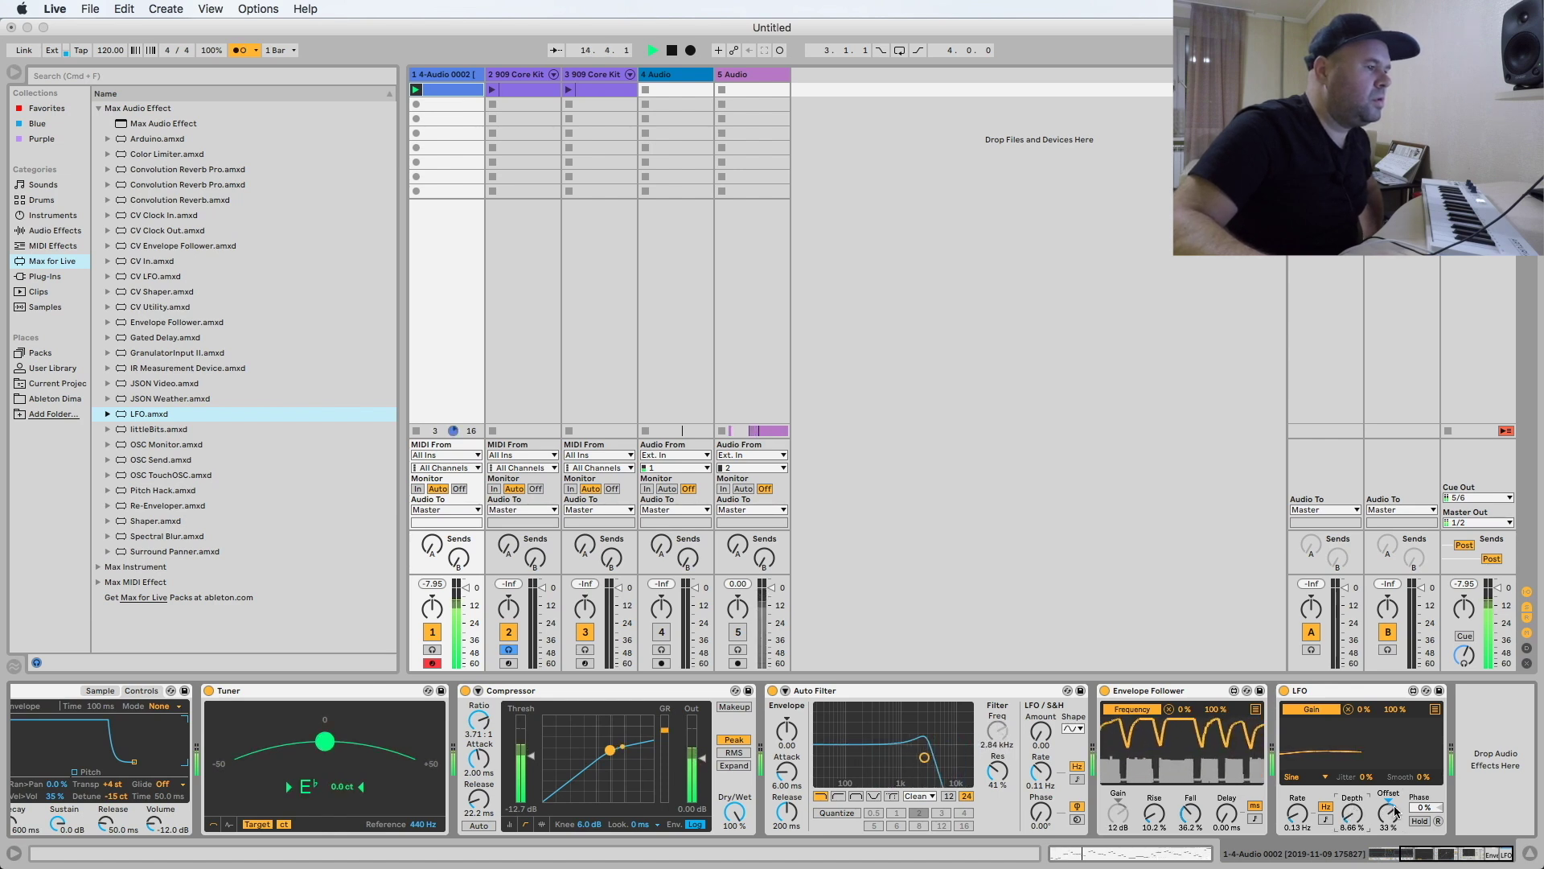
pyautogui.moveTo(1392, 813); pyautogui.dragTo(1392, 815)
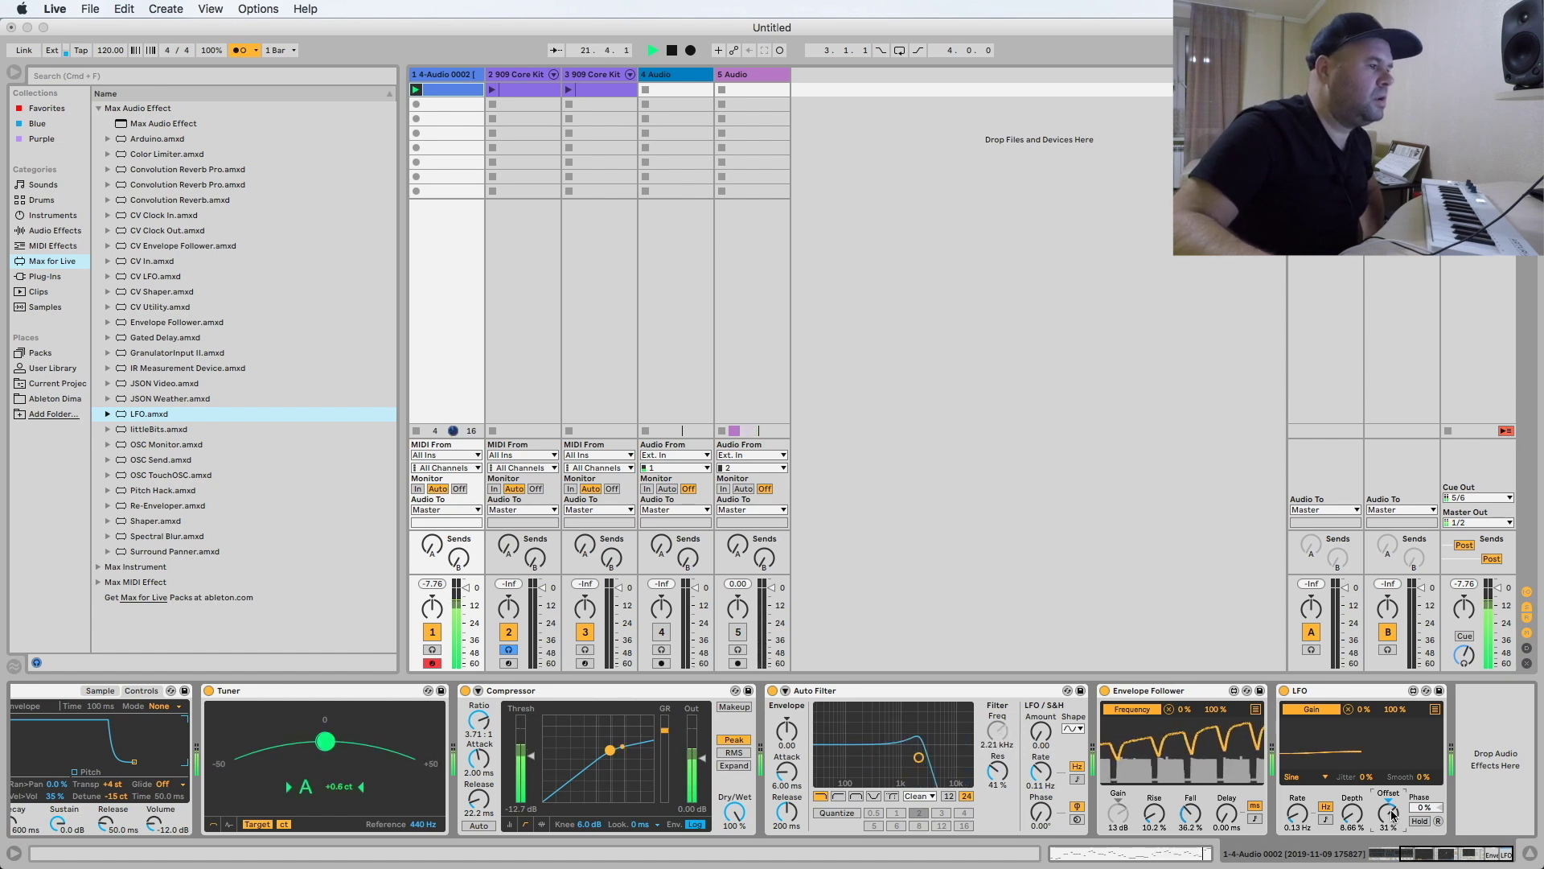
pyautogui.press('space')
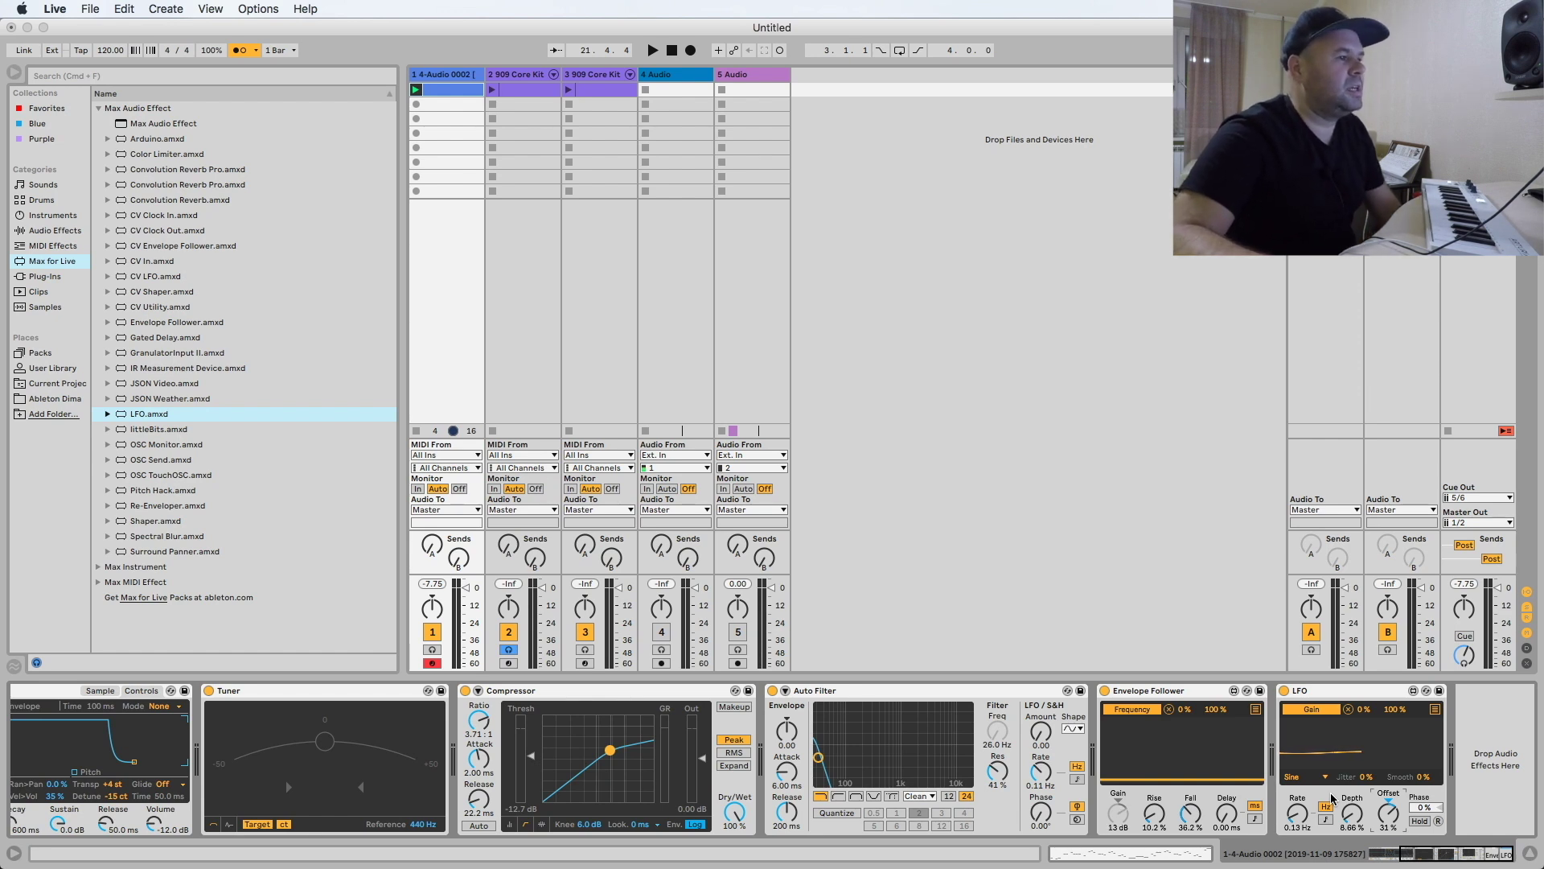
pyautogui.press('space')
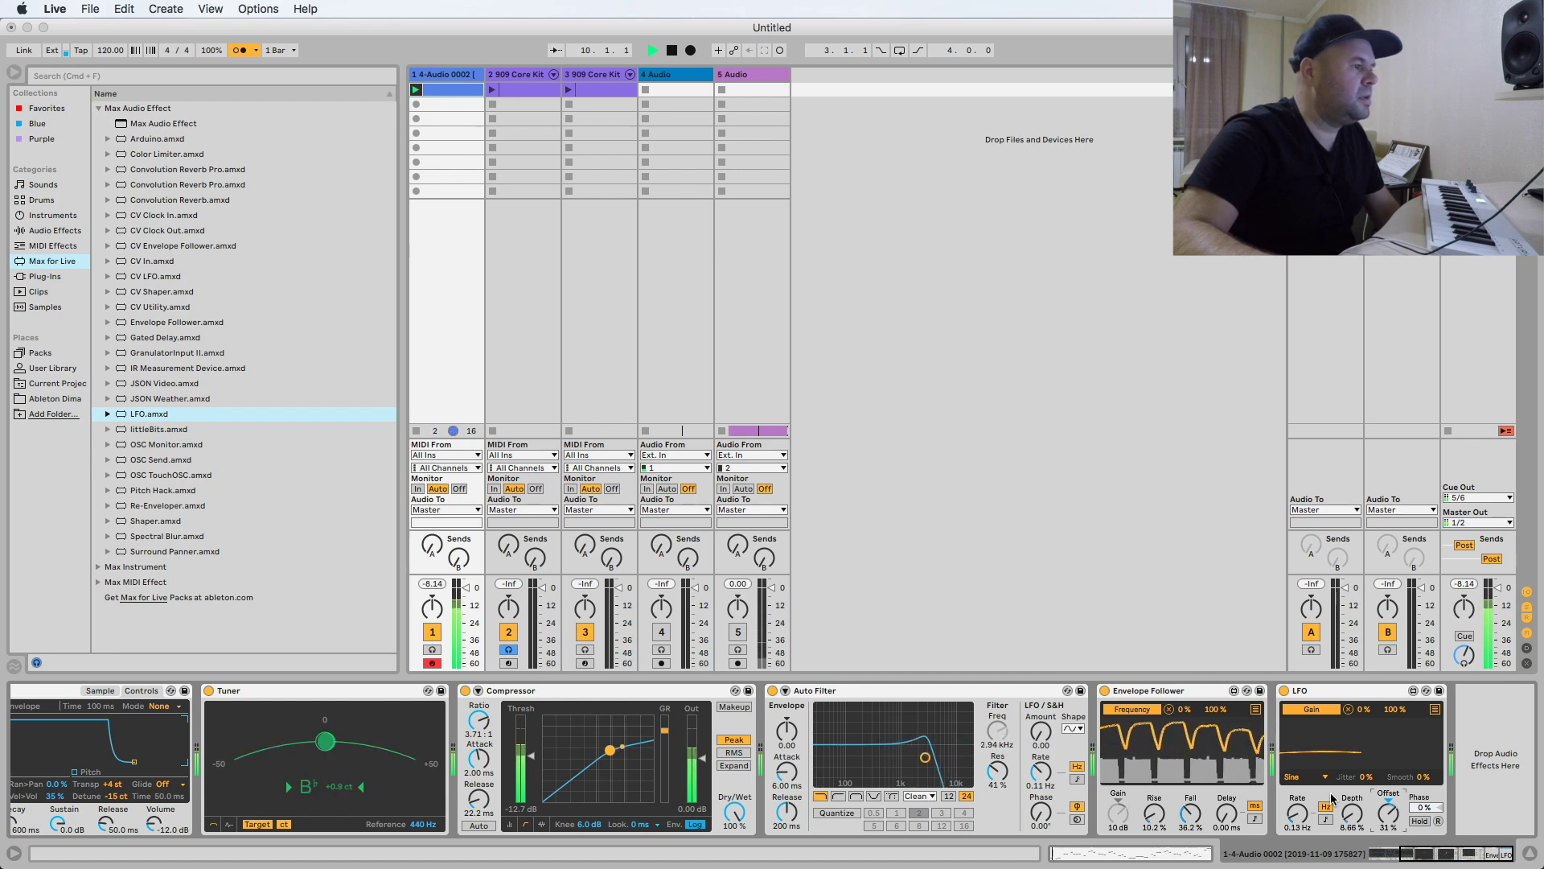
pyautogui.press('space')
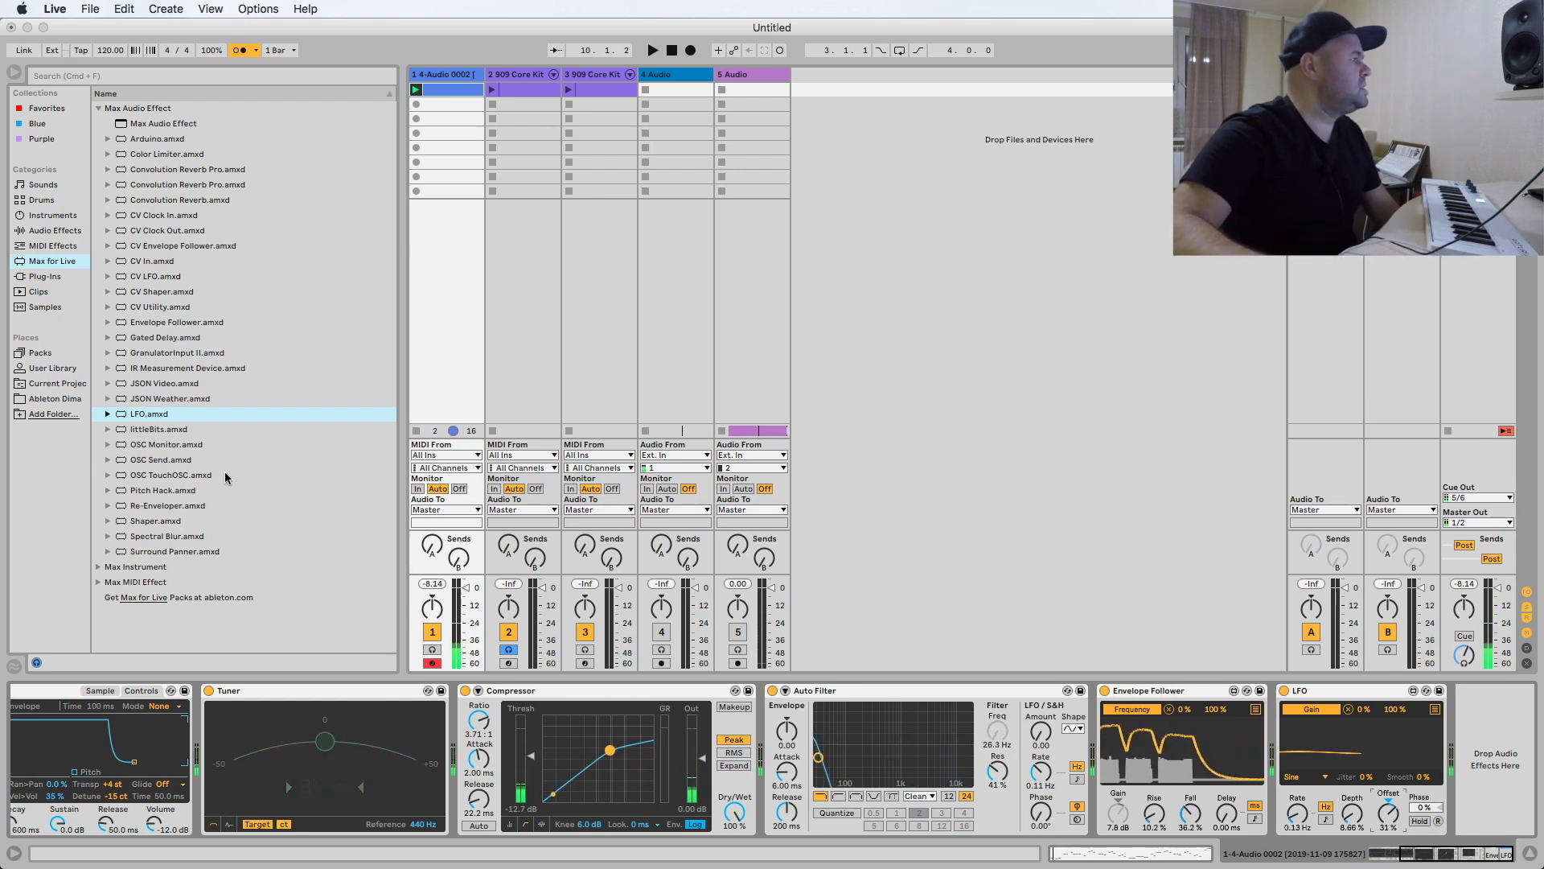
# Add a second Max for Live LFO at the end of the chain and map it to Auto Filter's Resonance
pyautogui.click(141, 416)
pyautogui.moveTo(141, 416); pyautogui.dragTo(1491, 741)
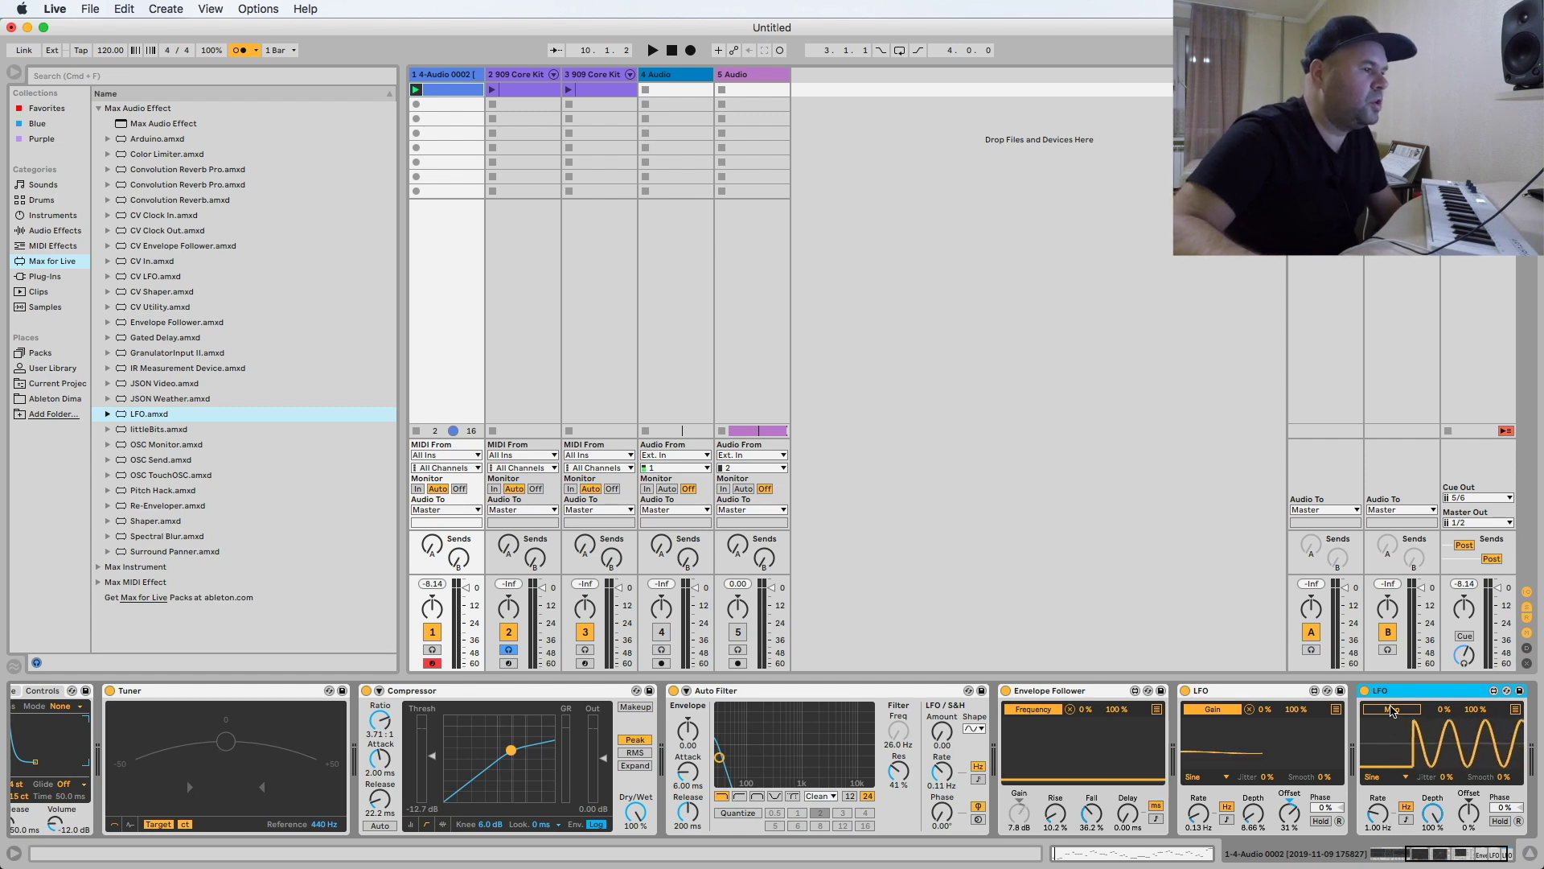
pyautogui.click(1020, 812)
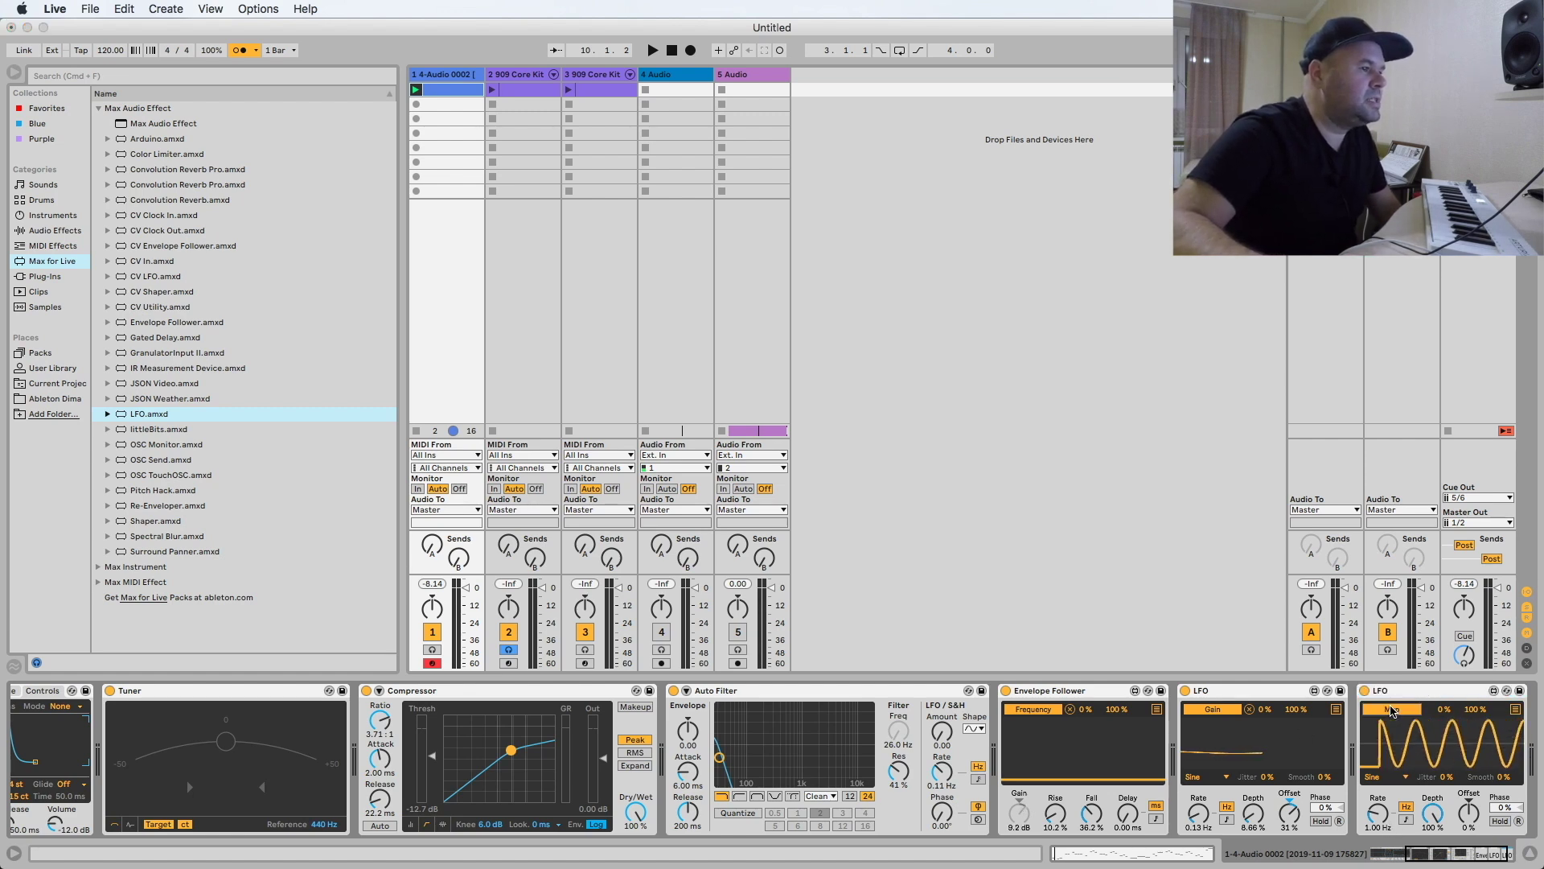
pyautogui.click(899, 772)
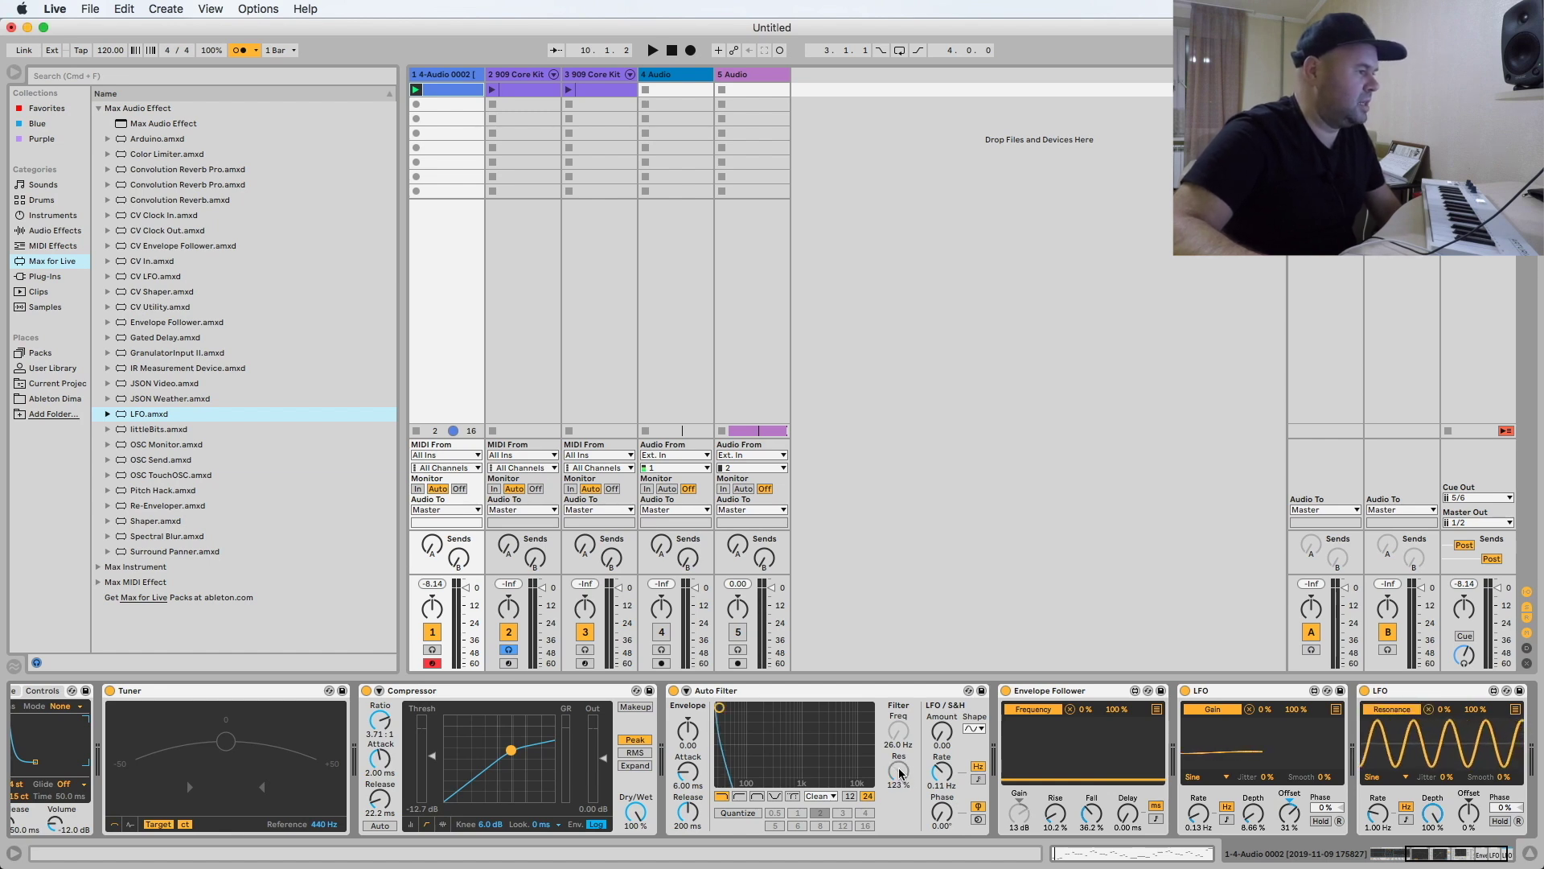
# Set the Resonance-mapped LFO to 0.16 Hz Rate, 40.2 % Depth and 29 % Offset, and audition the modulation
pyautogui.moveTo(1433, 814); pyautogui.dragTo(1437, 839)
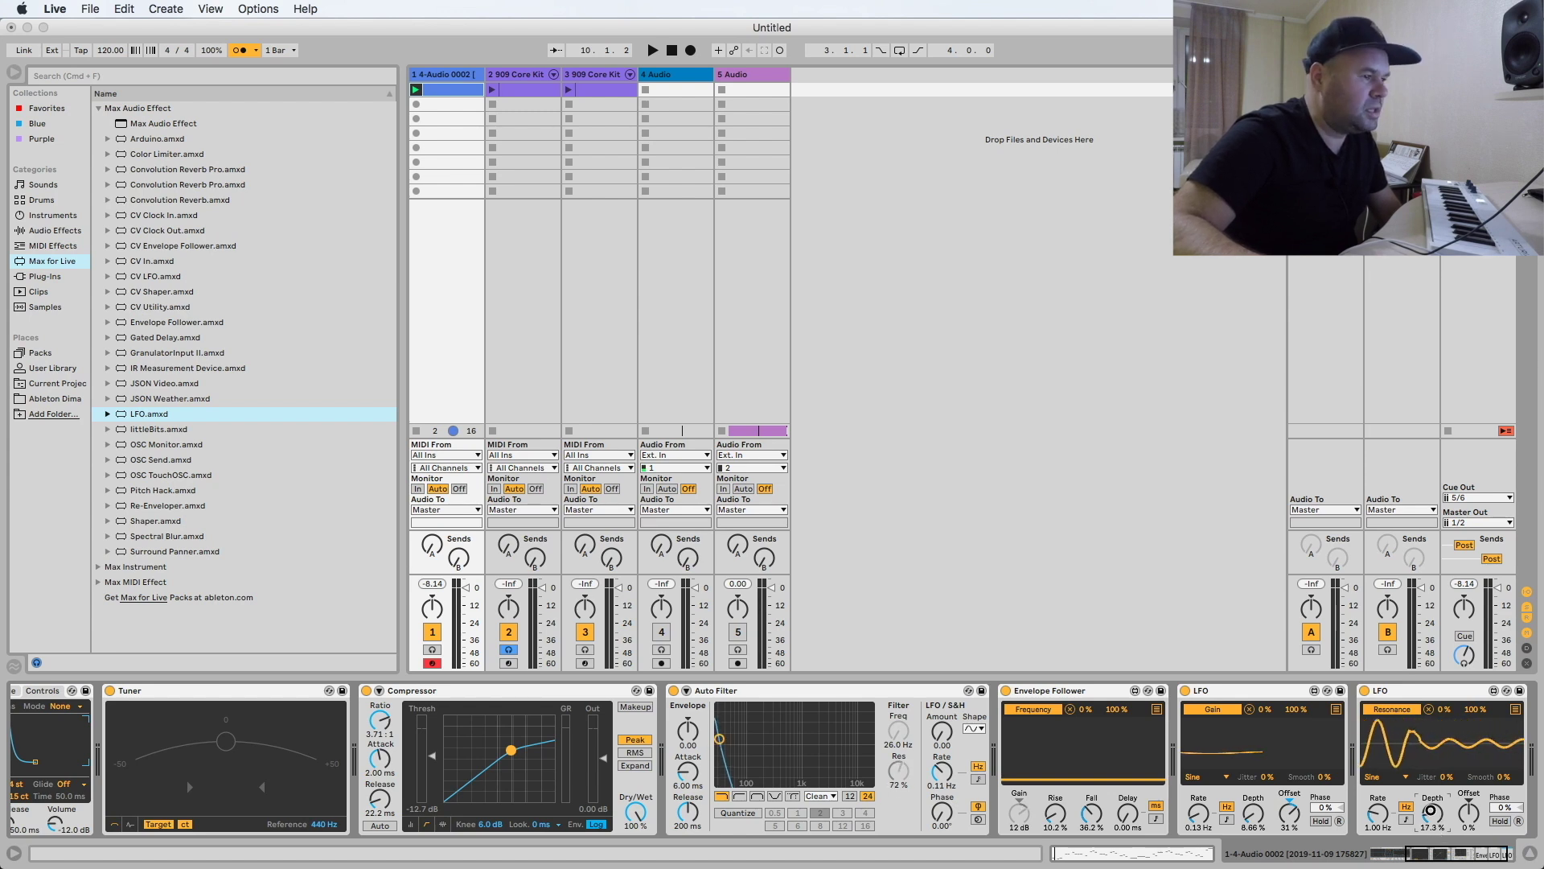
pyautogui.moveTo(1432, 797); pyautogui.dragTo(1468, 793)
pyautogui.moveTo(1377, 812); pyautogui.dragTo(1369, 837)
pyautogui.press('space')
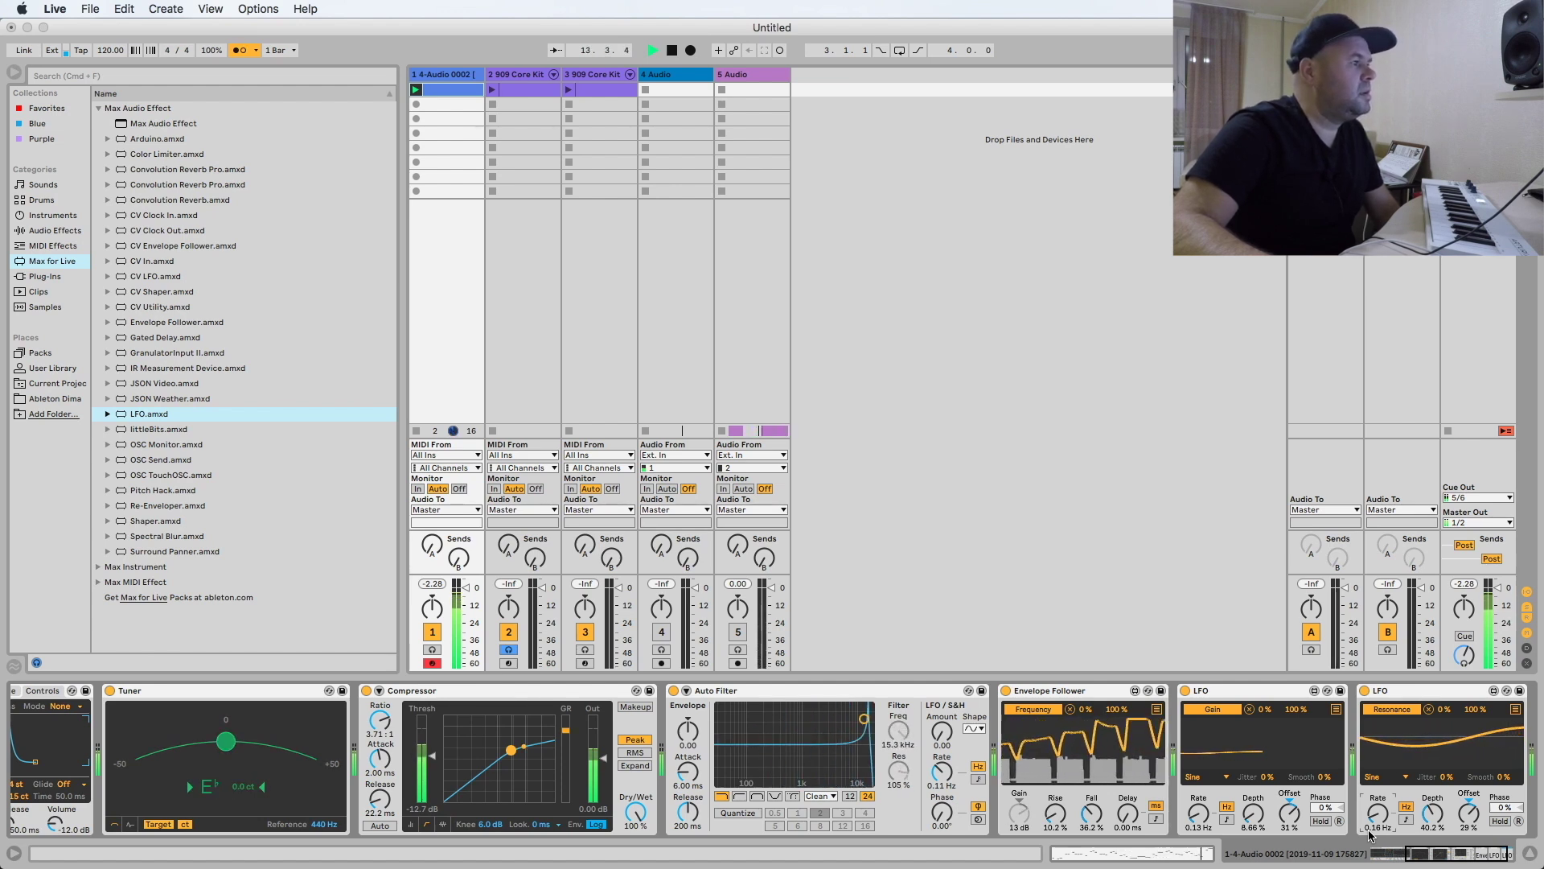
pyautogui.press('space')
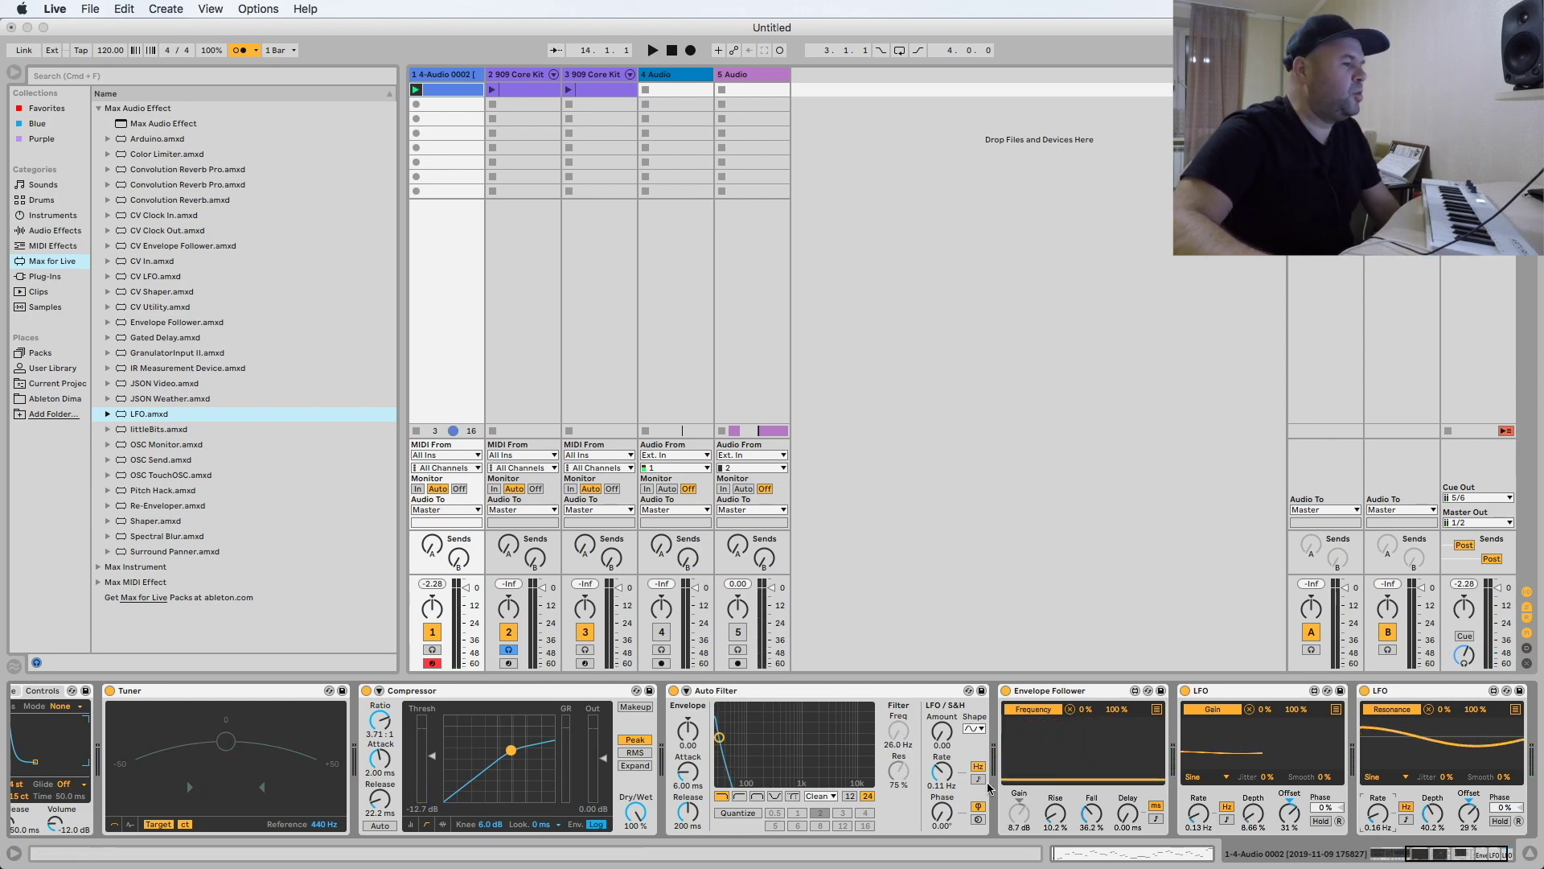
# Play the raw bass clip 4-Audio 2 in the Arrangement for comparison and return to the synth track in Session View
pyautogui.hscroll(2, 990, 787)
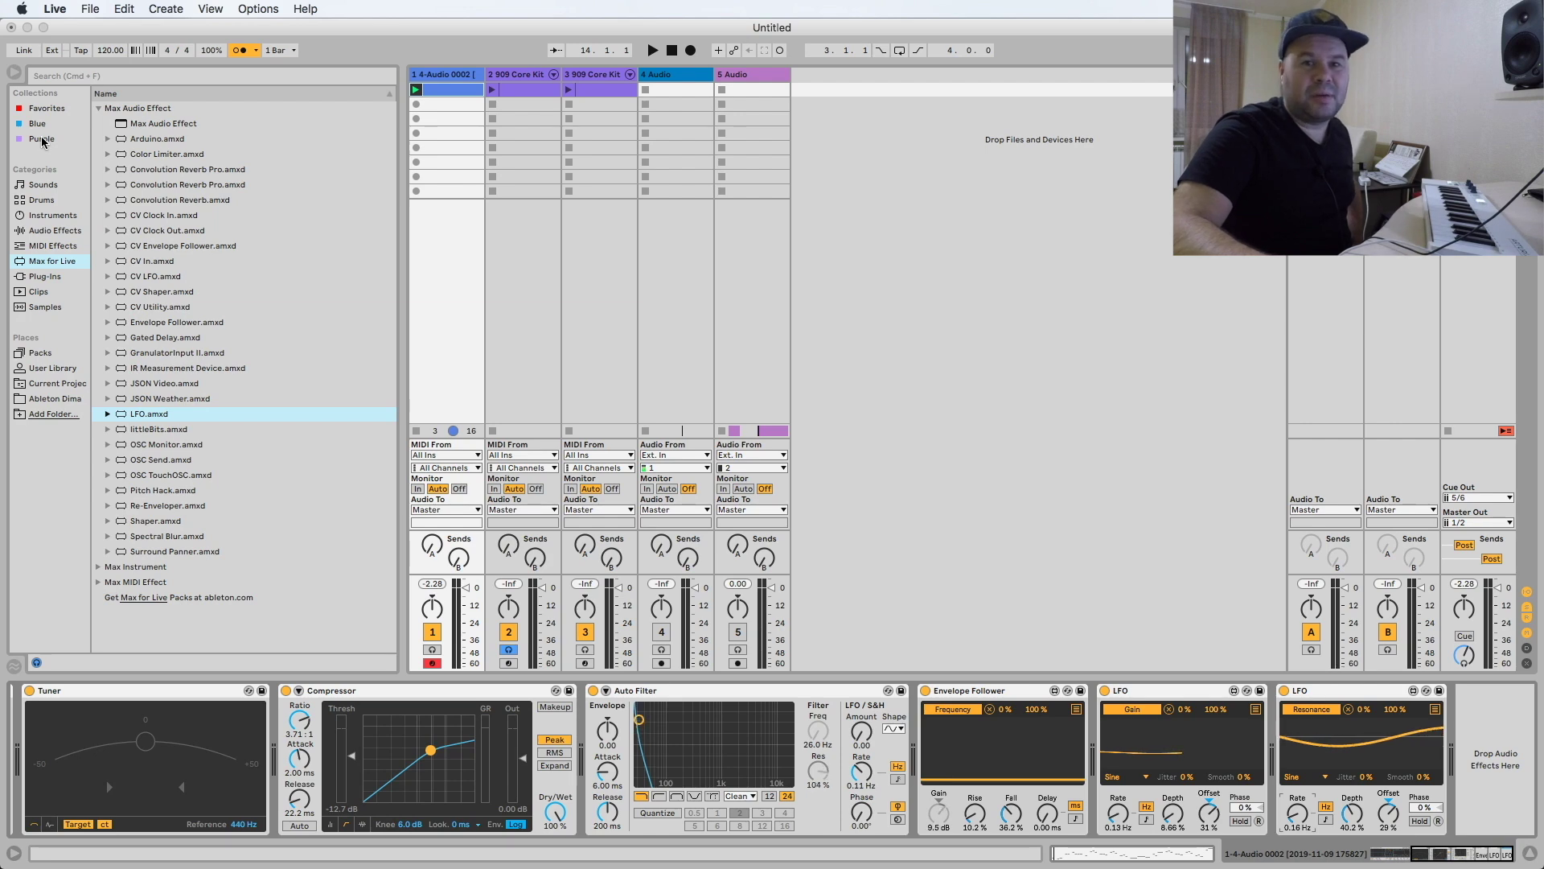
pyautogui.press('Tab')
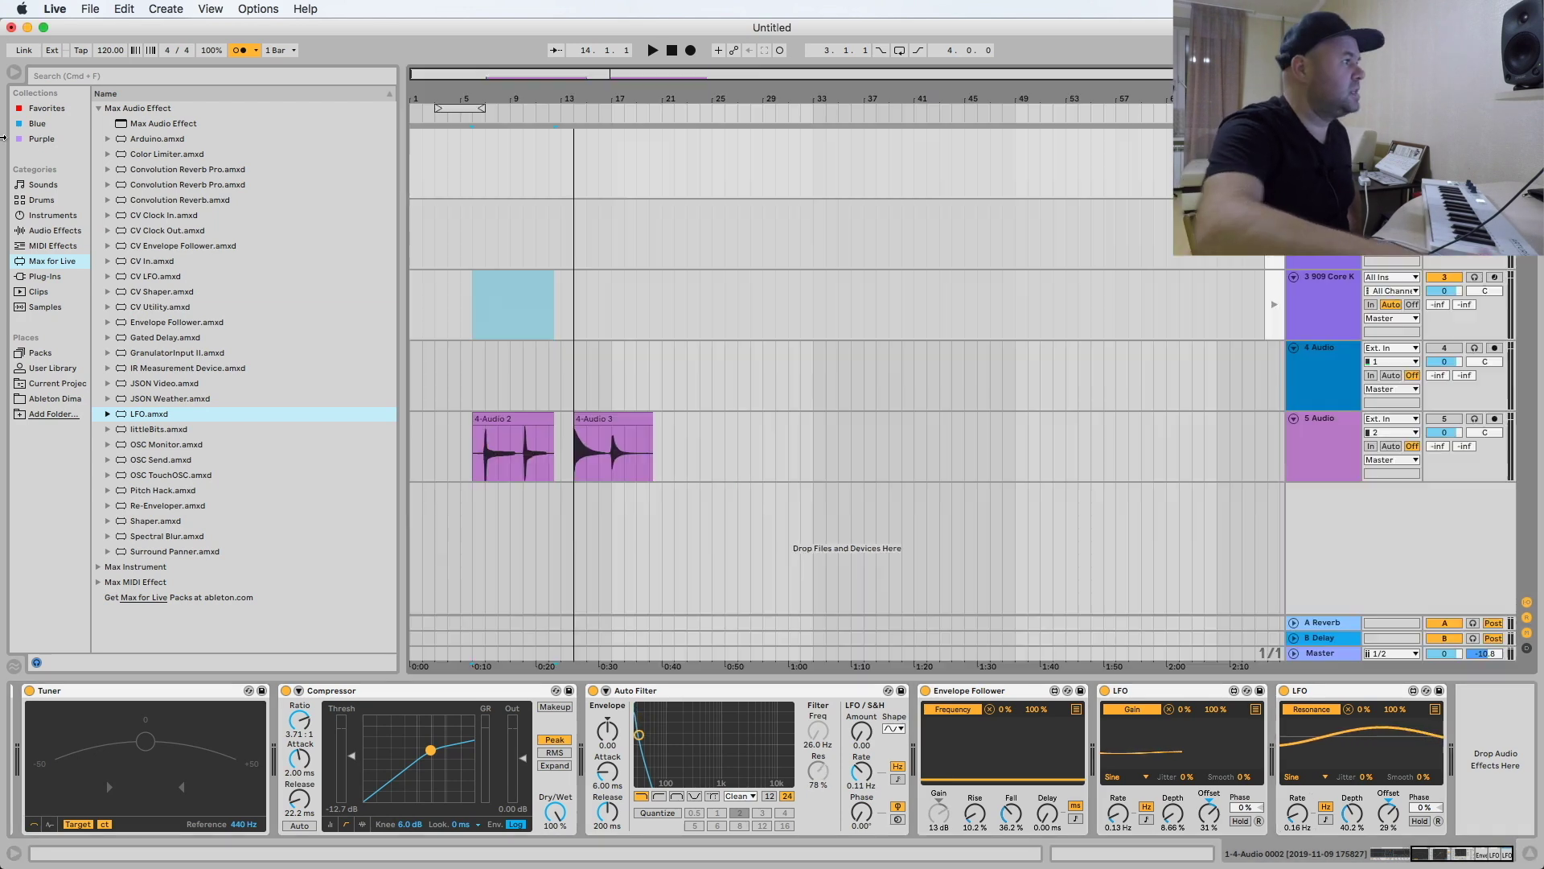
pyautogui.click(572, 430)
pyautogui.press('space')
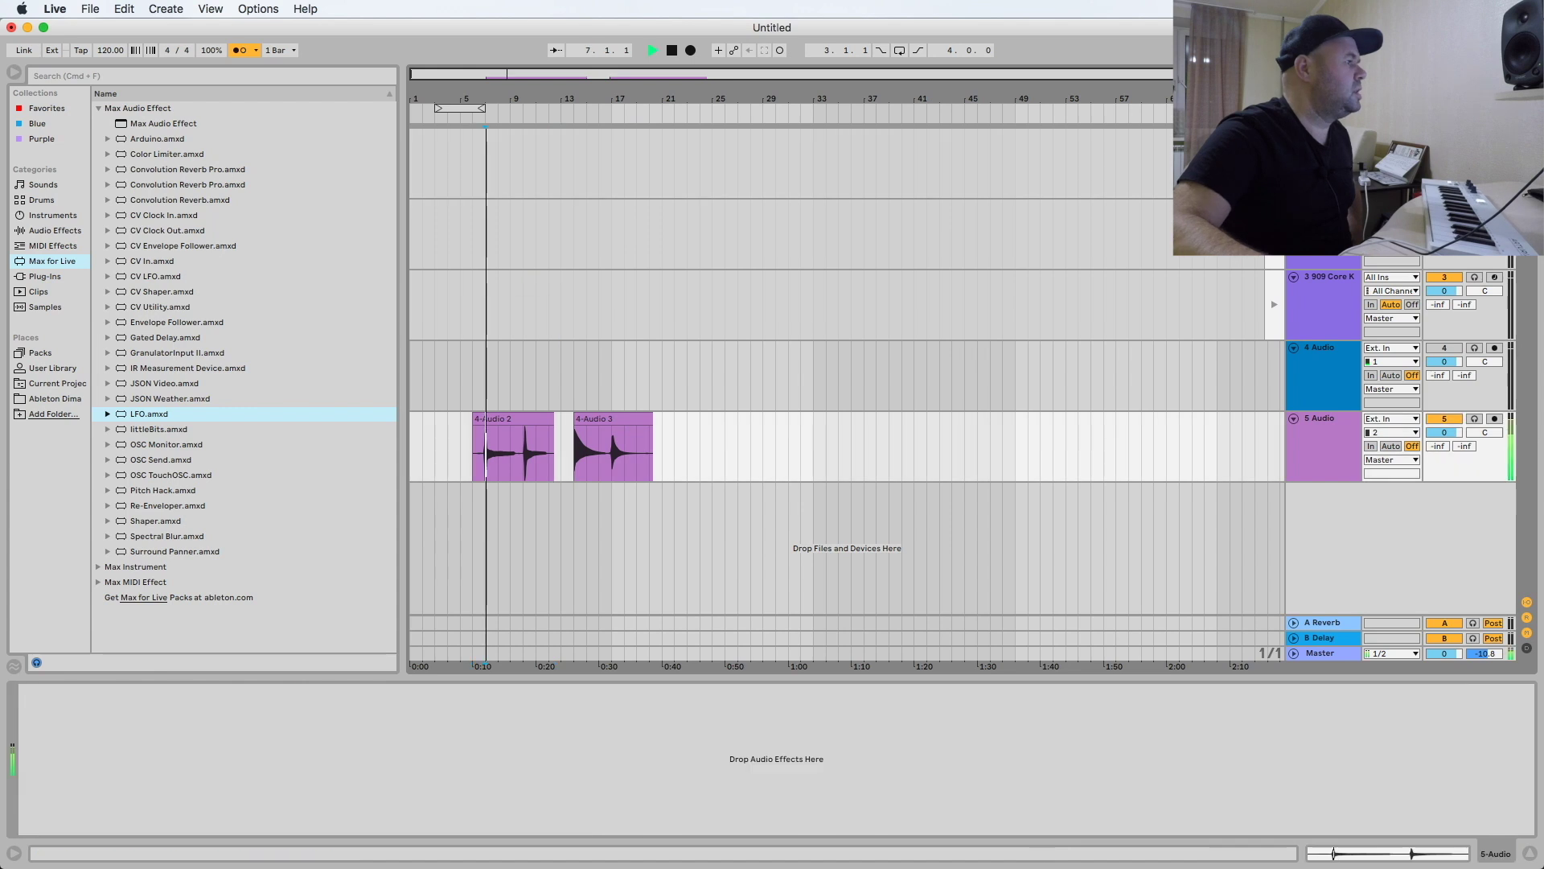
pyautogui.press('space')
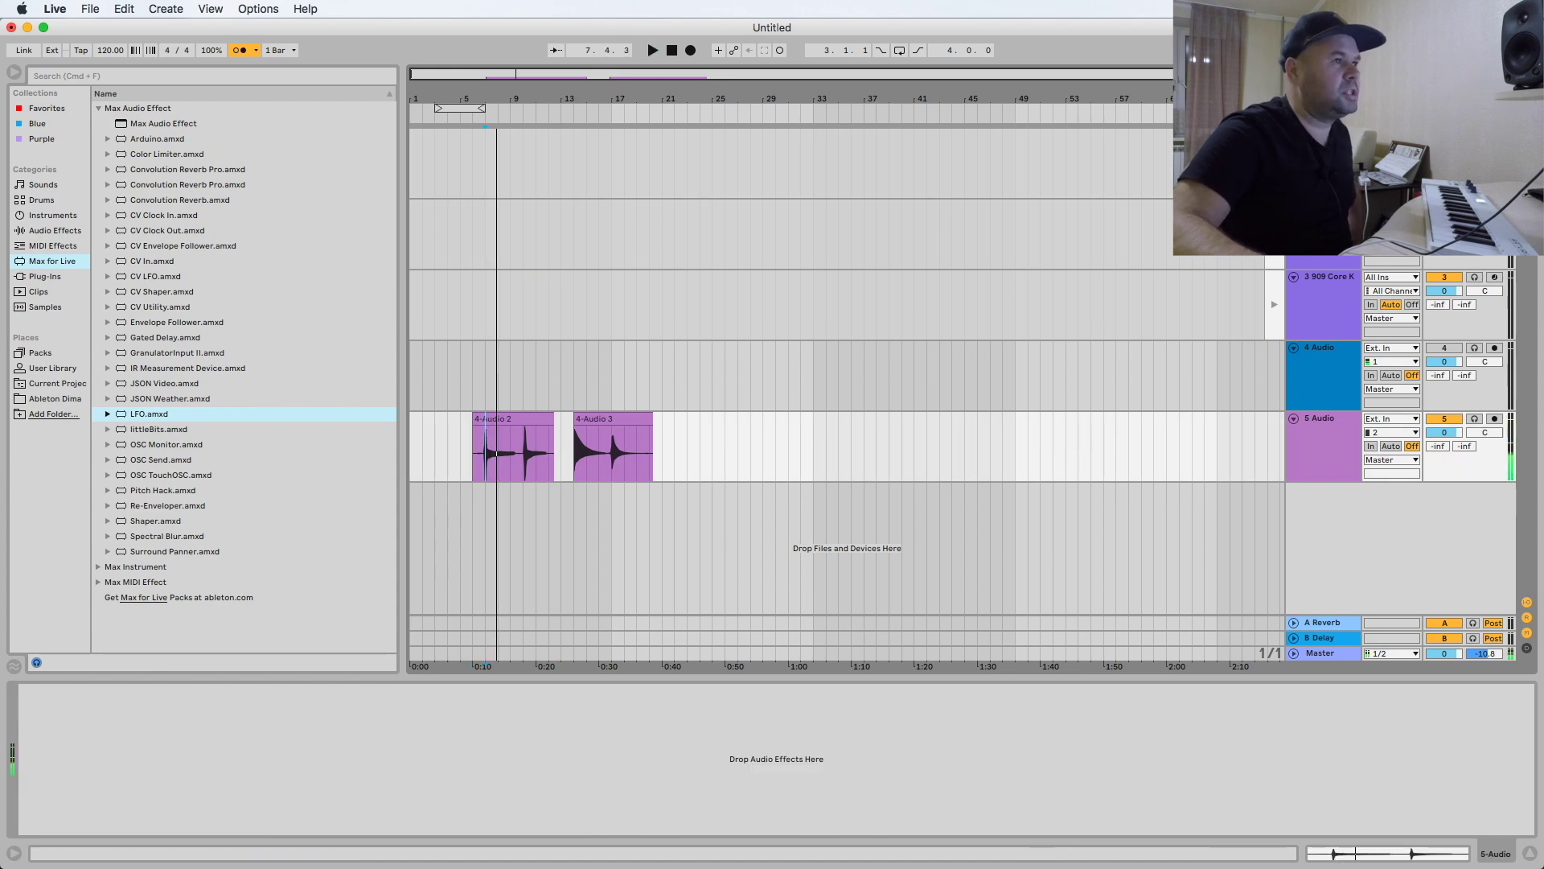
pyautogui.press('Tab')
pyautogui.click(442, 510)
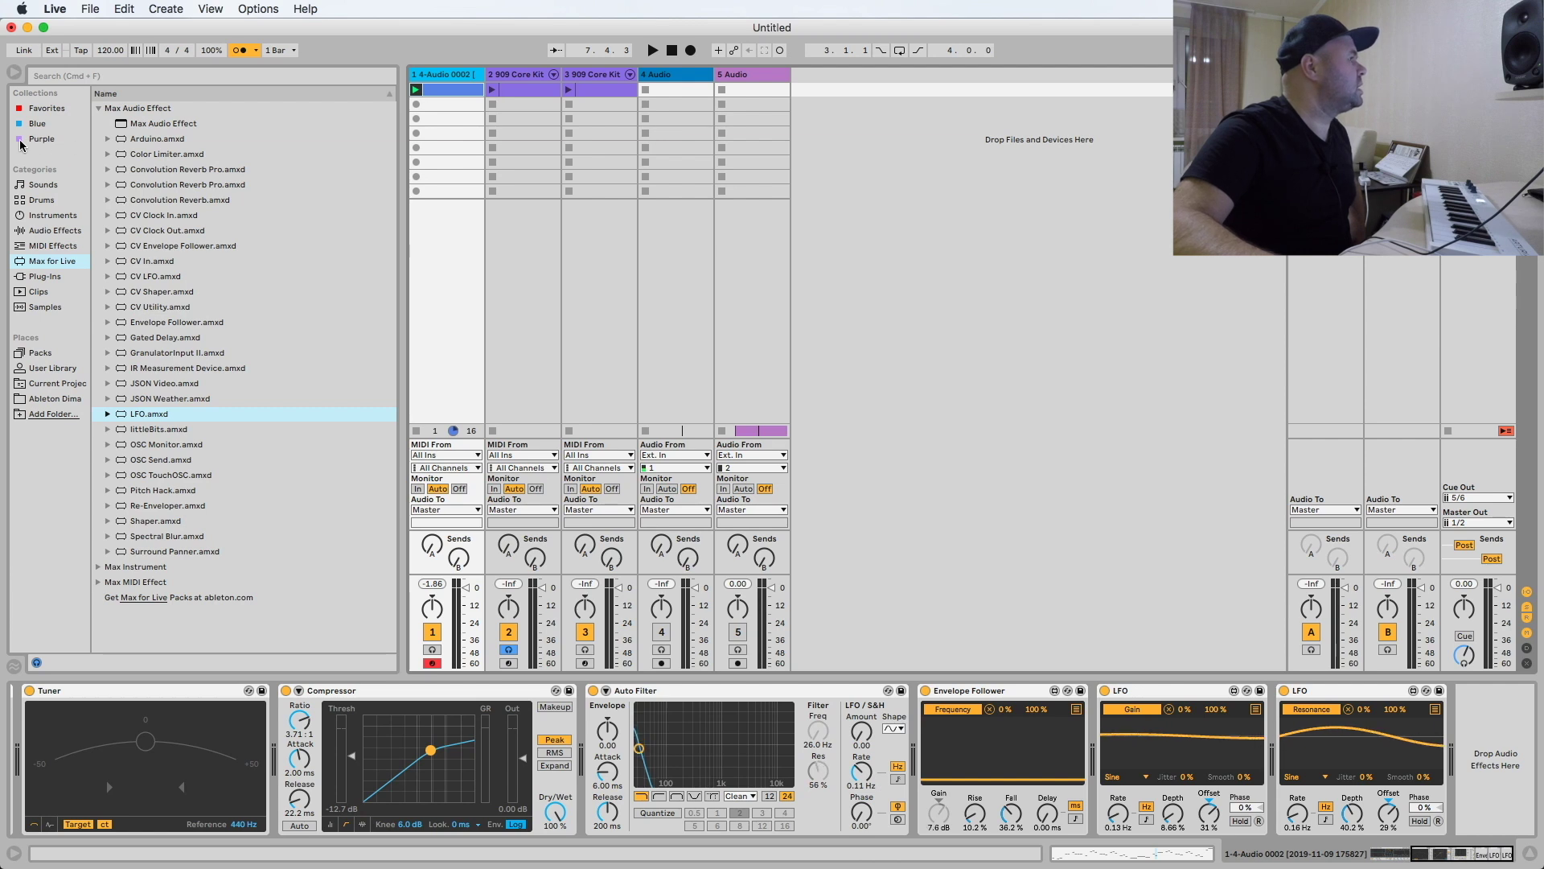
# Add Tube Saturator from the Purple collection to the end of the synth's chain and raise its Drive, Bass and Mid during playback
pyautogui.click(26, 141)
pyautogui.moveTo(114, 185); pyautogui.dragTo(1484, 748)
pyautogui.press('space')
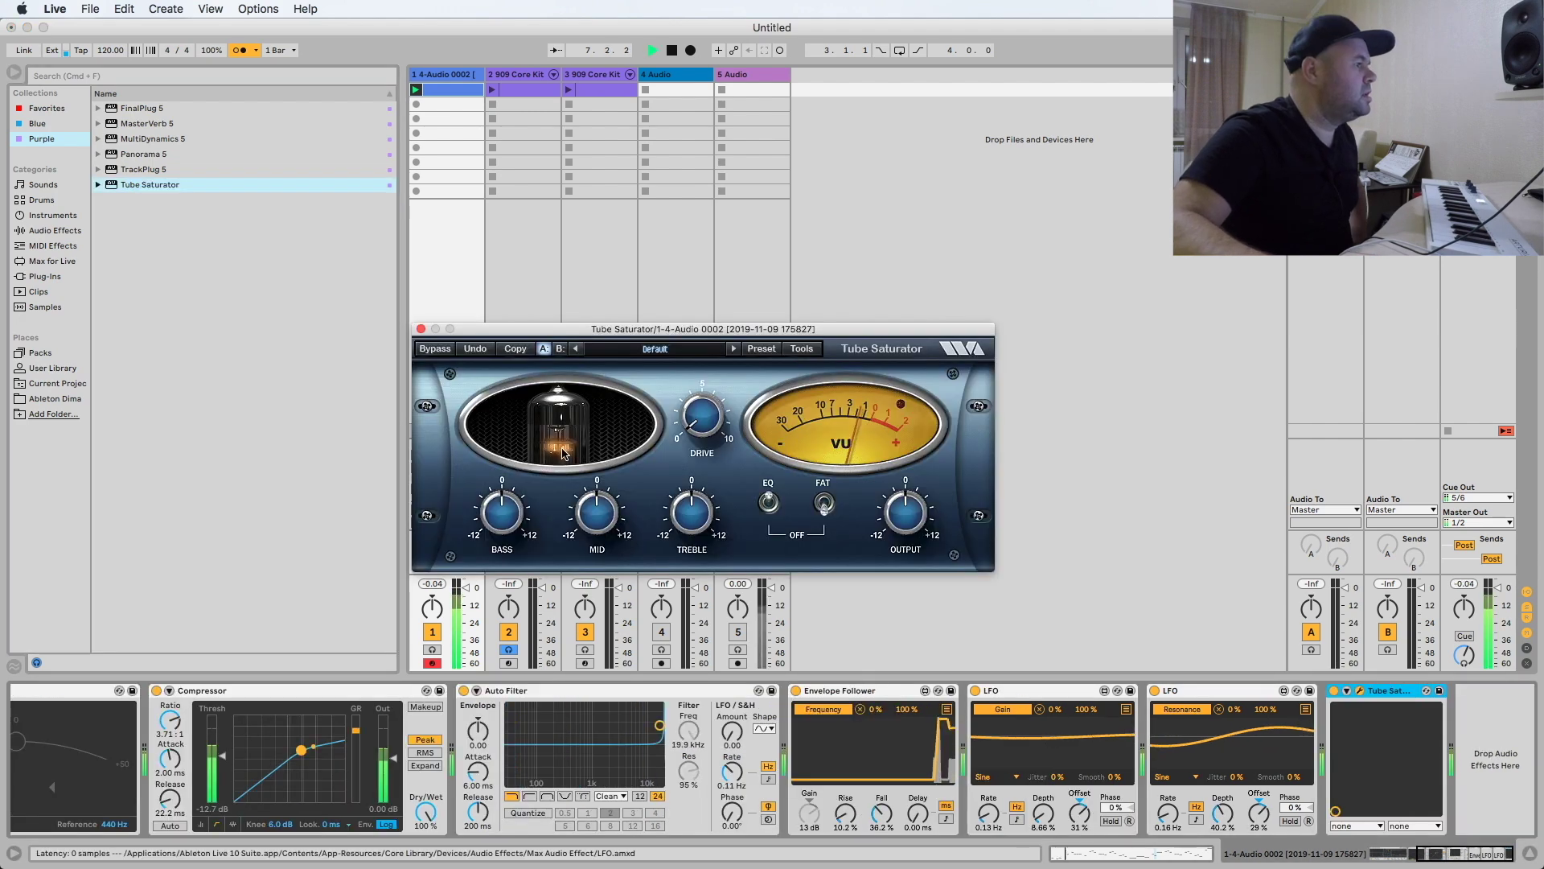
pyautogui.moveTo(695, 425); pyautogui.dragTo(726, 314)
pyautogui.moveTo(502, 510); pyautogui.dragTo(503, 466)
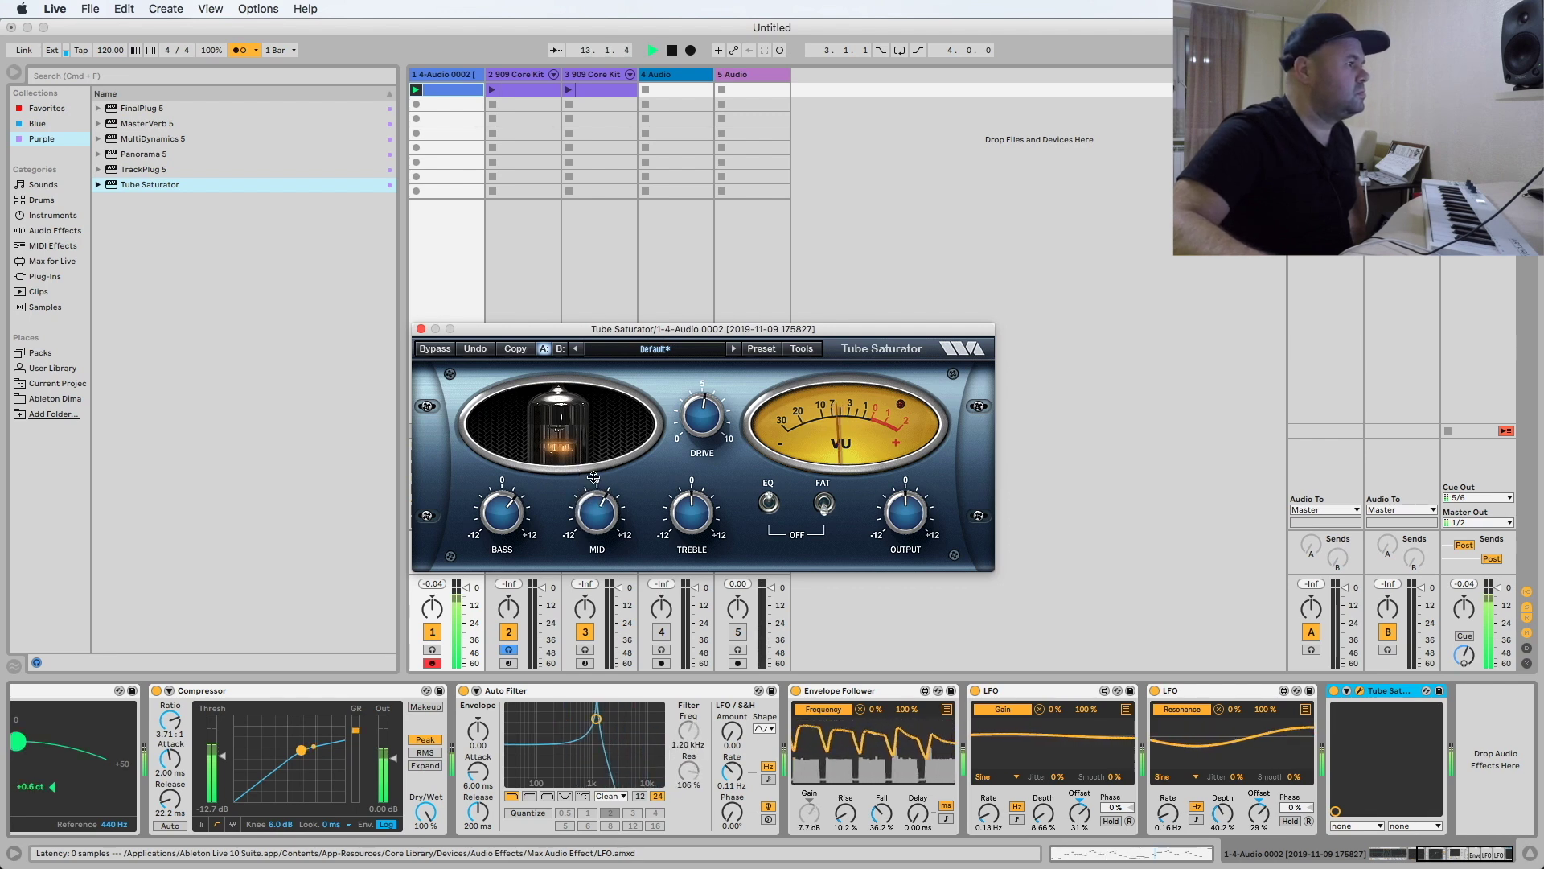
pyautogui.click(421, 329)
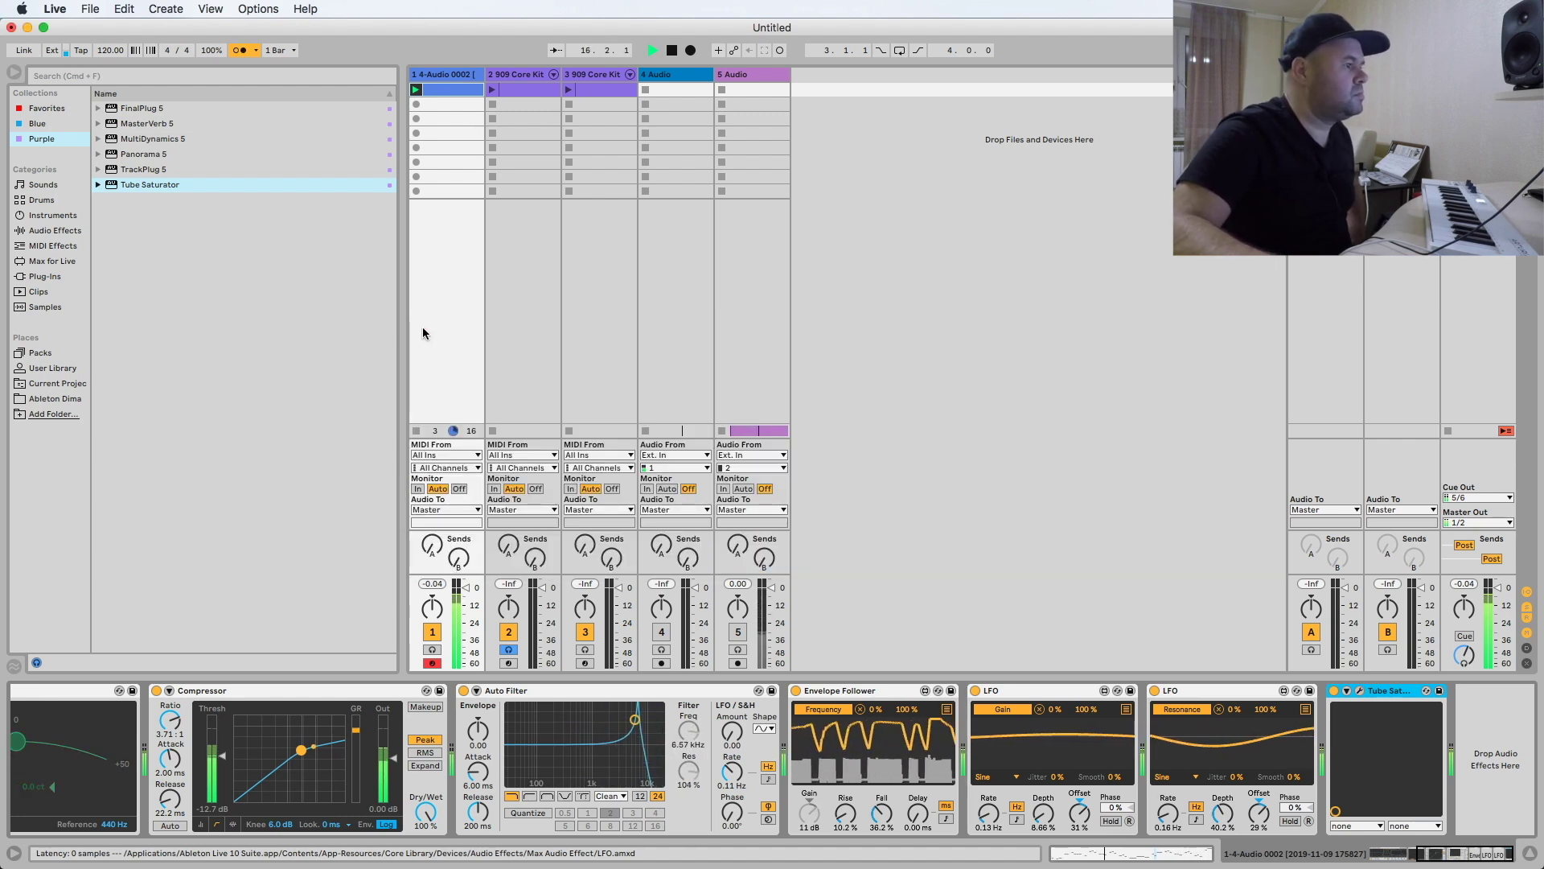
pyautogui.press('space')
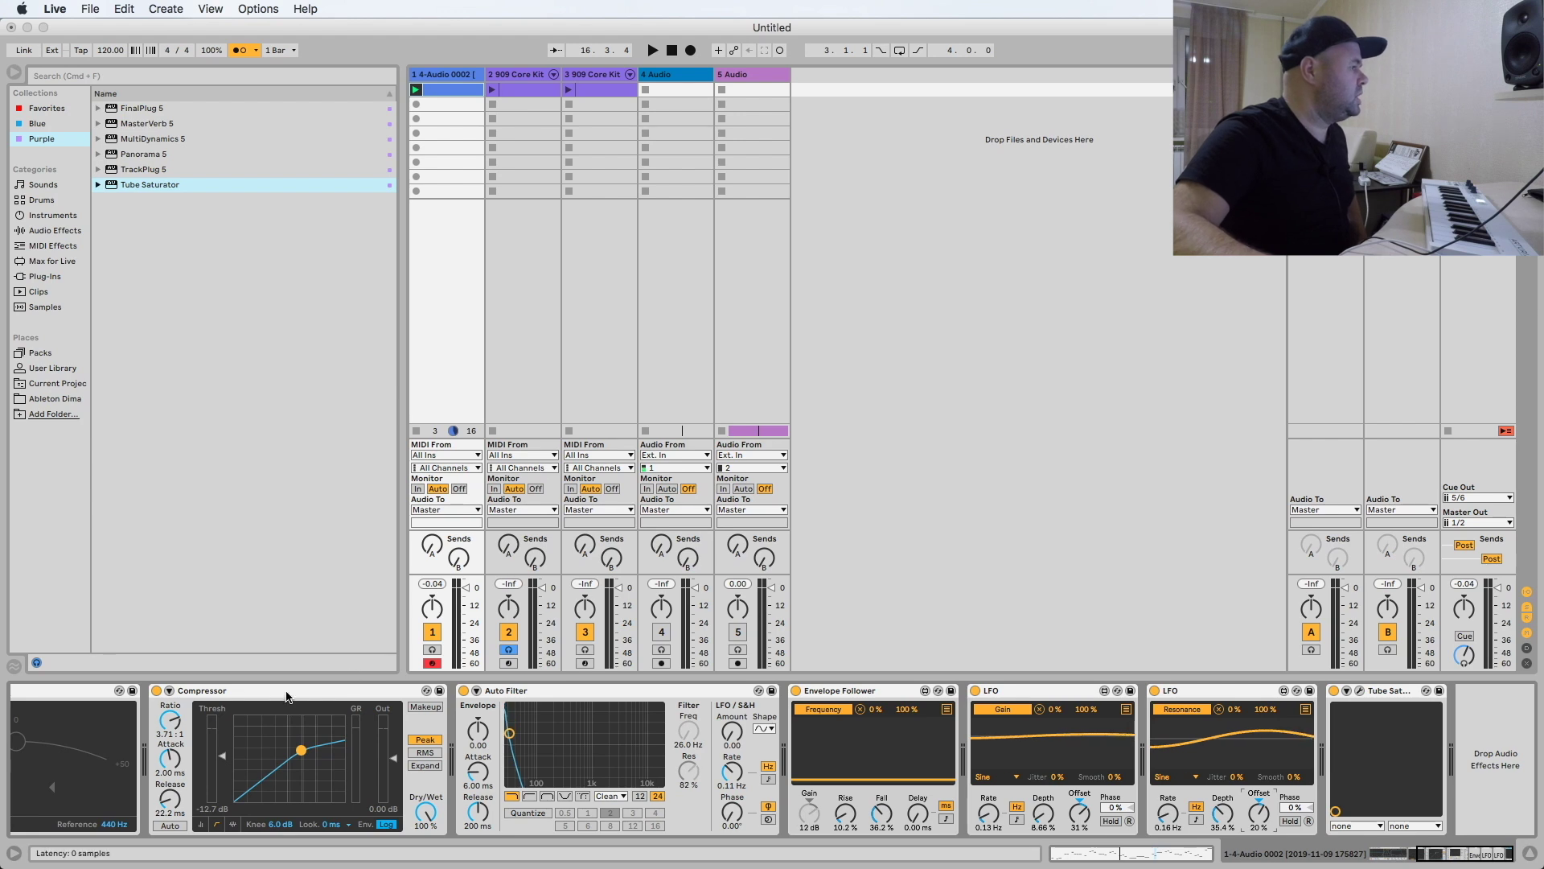
# Move the Compressor after Tube Saturator and set its threshold to -6.48 dB during playback
pyautogui.click(243, 689)
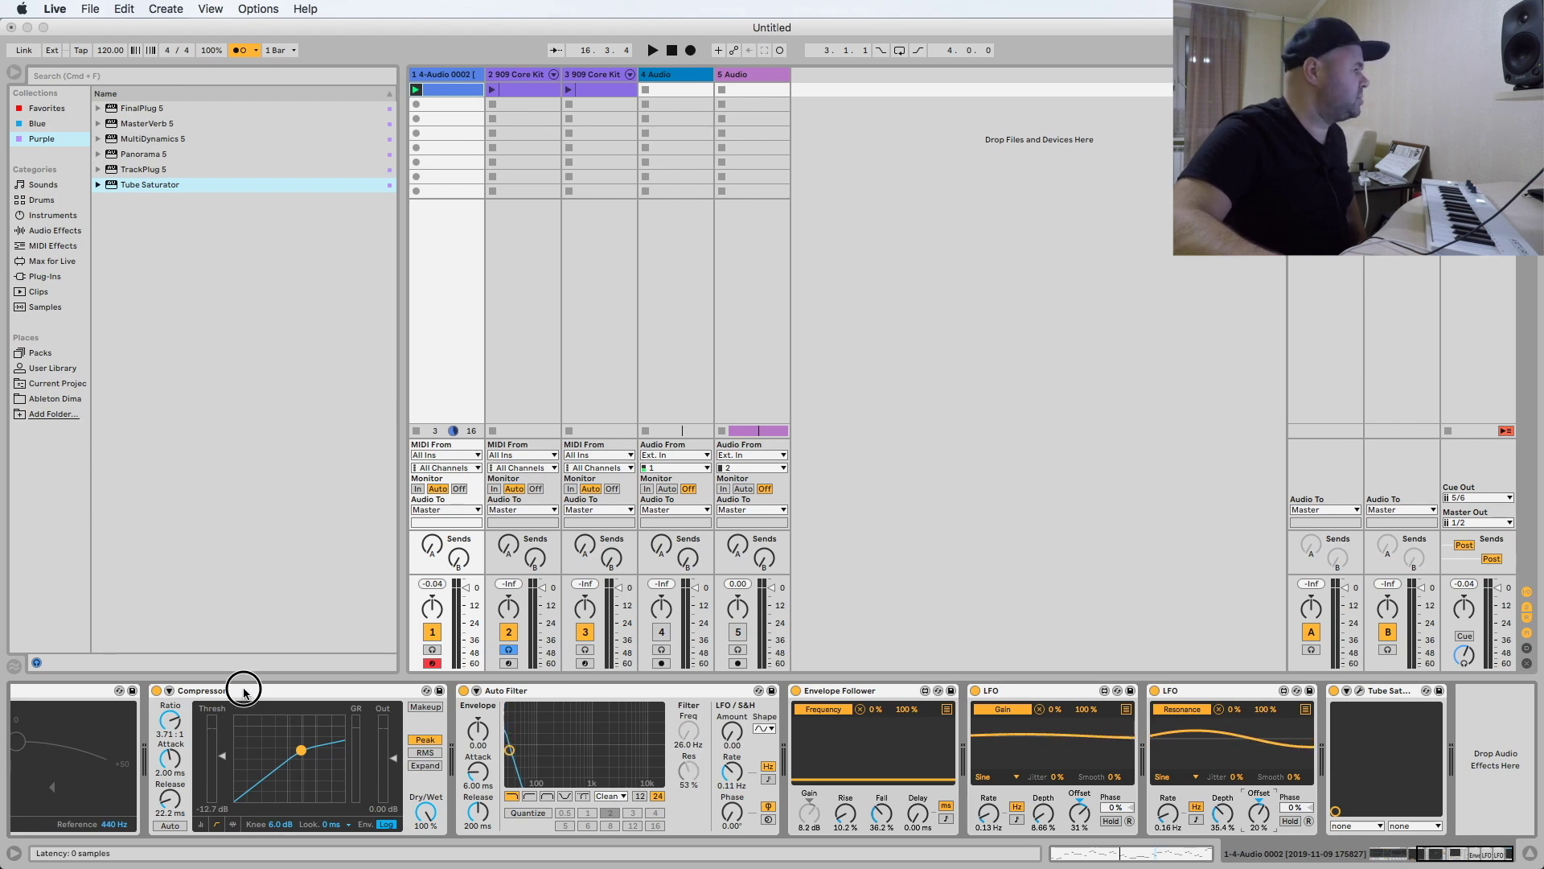
pyautogui.moveTo(1359, 715); pyautogui.dragTo(1474, 718)
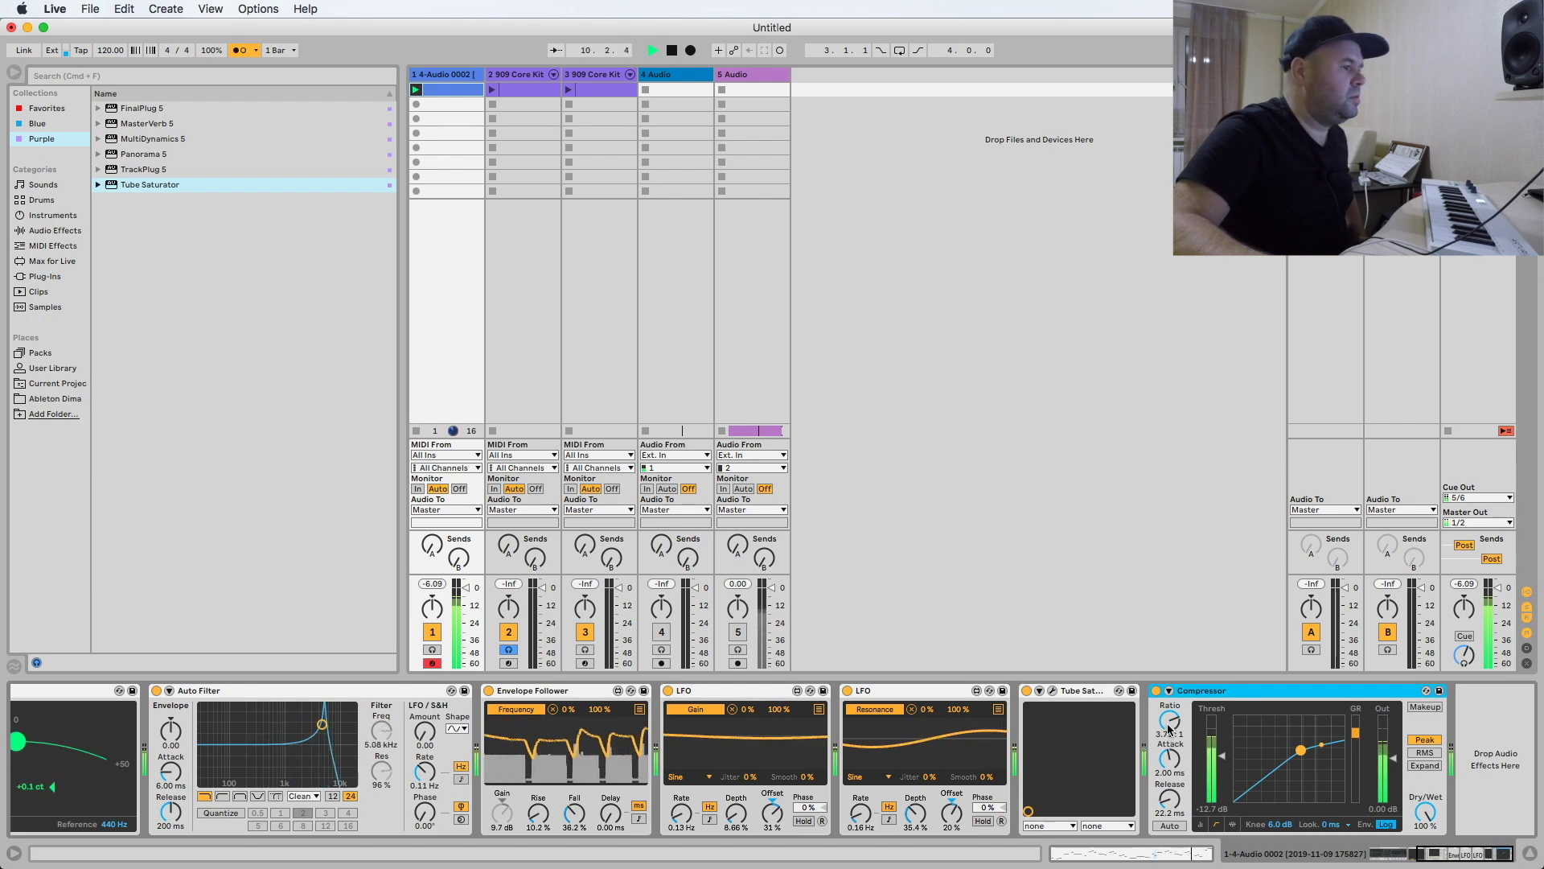
pyautogui.moveTo(1222, 759); pyautogui.dragTo(1224, 748)
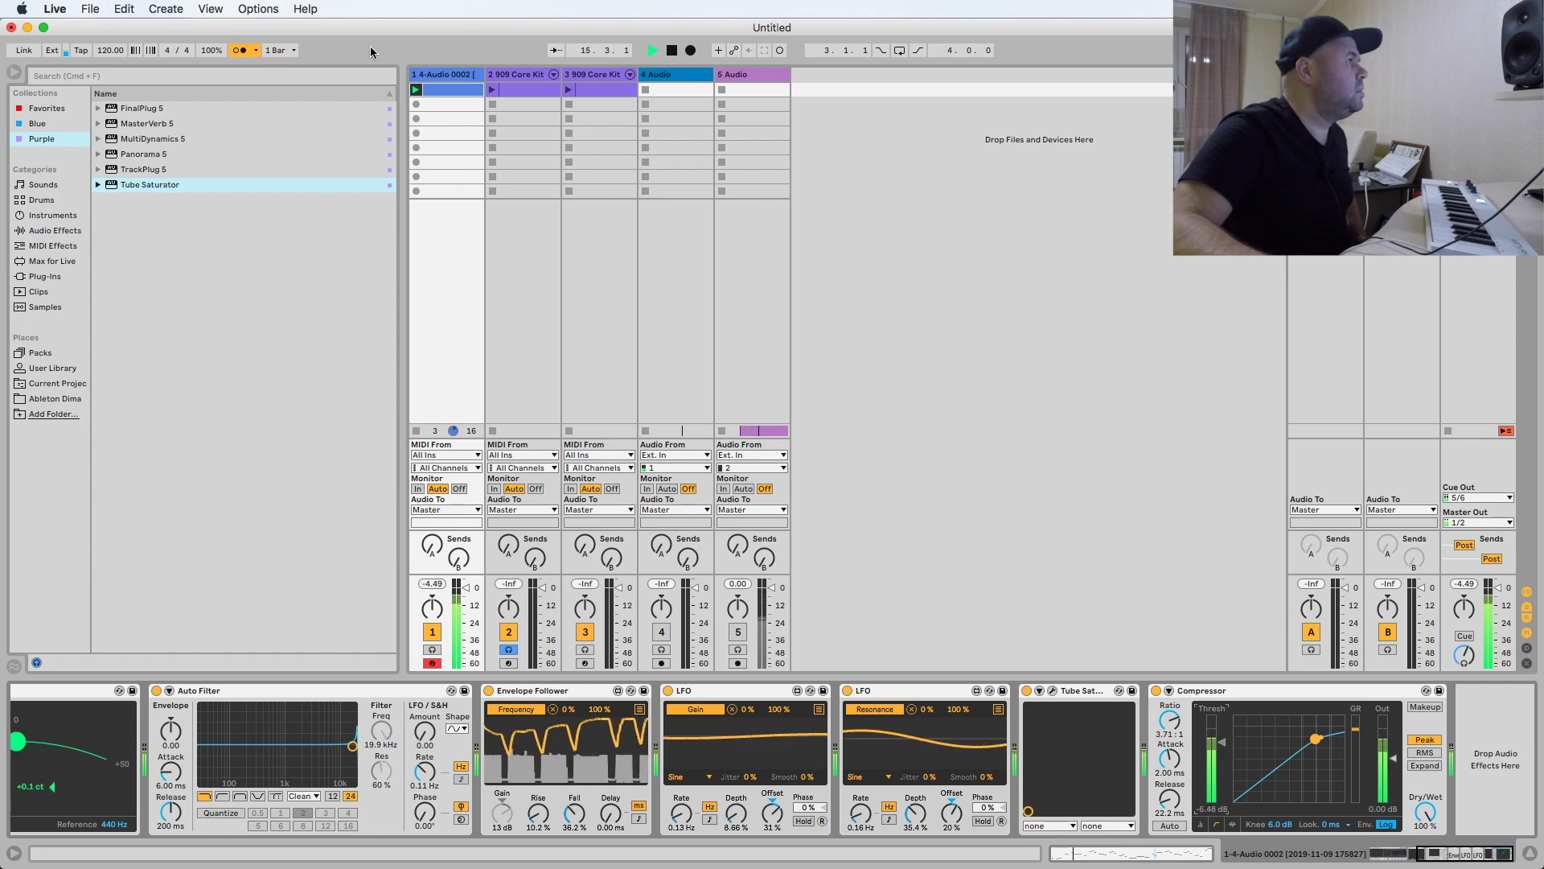
pyautogui.press('space')
# Launch the clips of both 909 Core Kit tracks alongside the bass synth and review the synth's device chain during playback
pyautogui.click(515, 86)
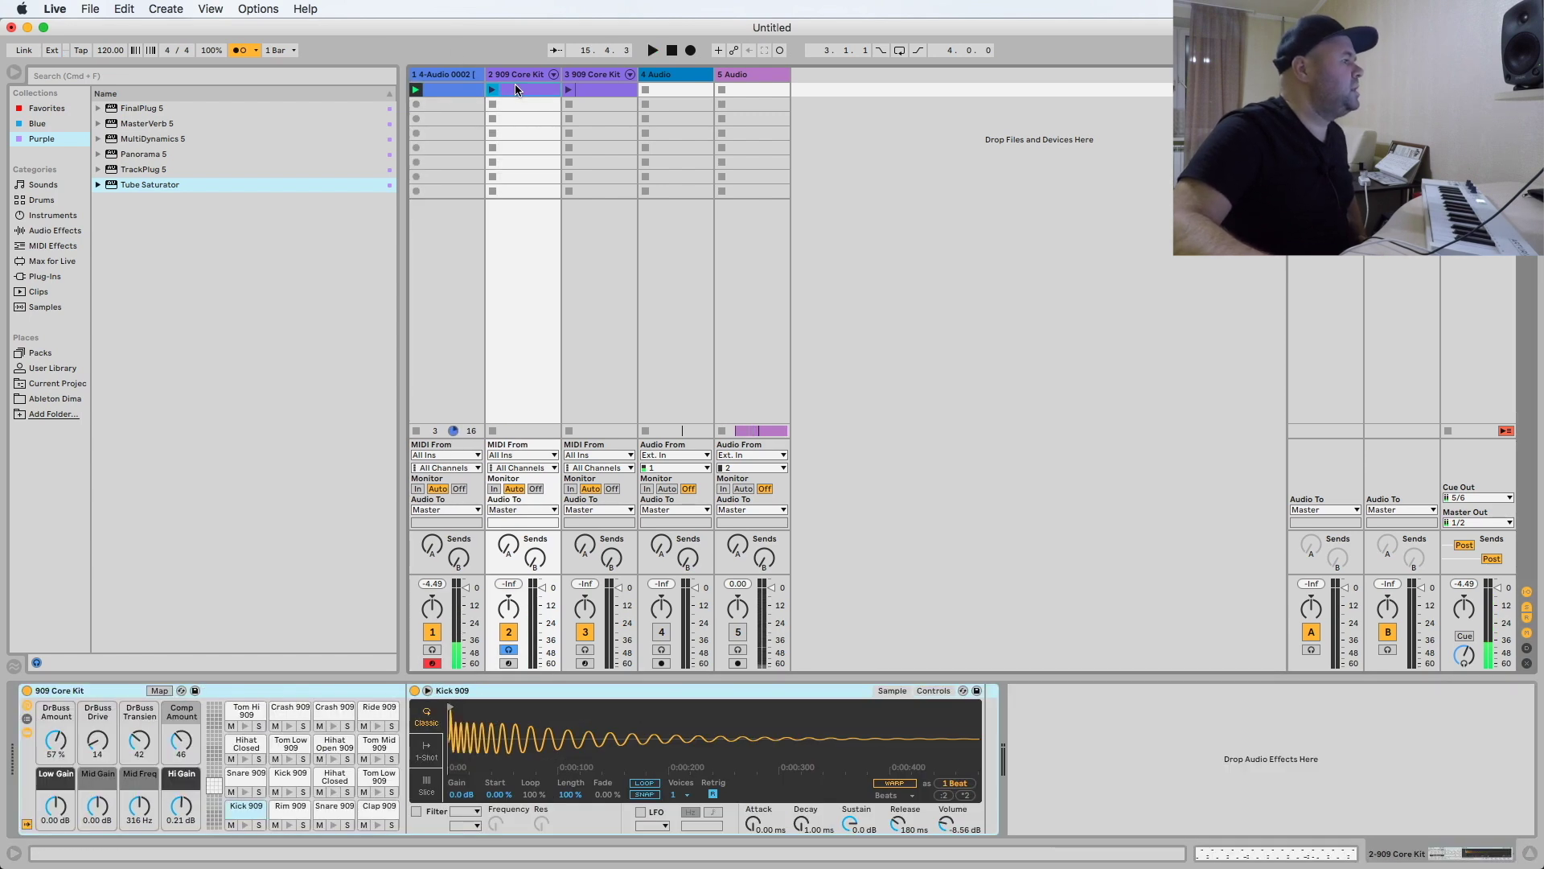
pyautogui.click(569, 89)
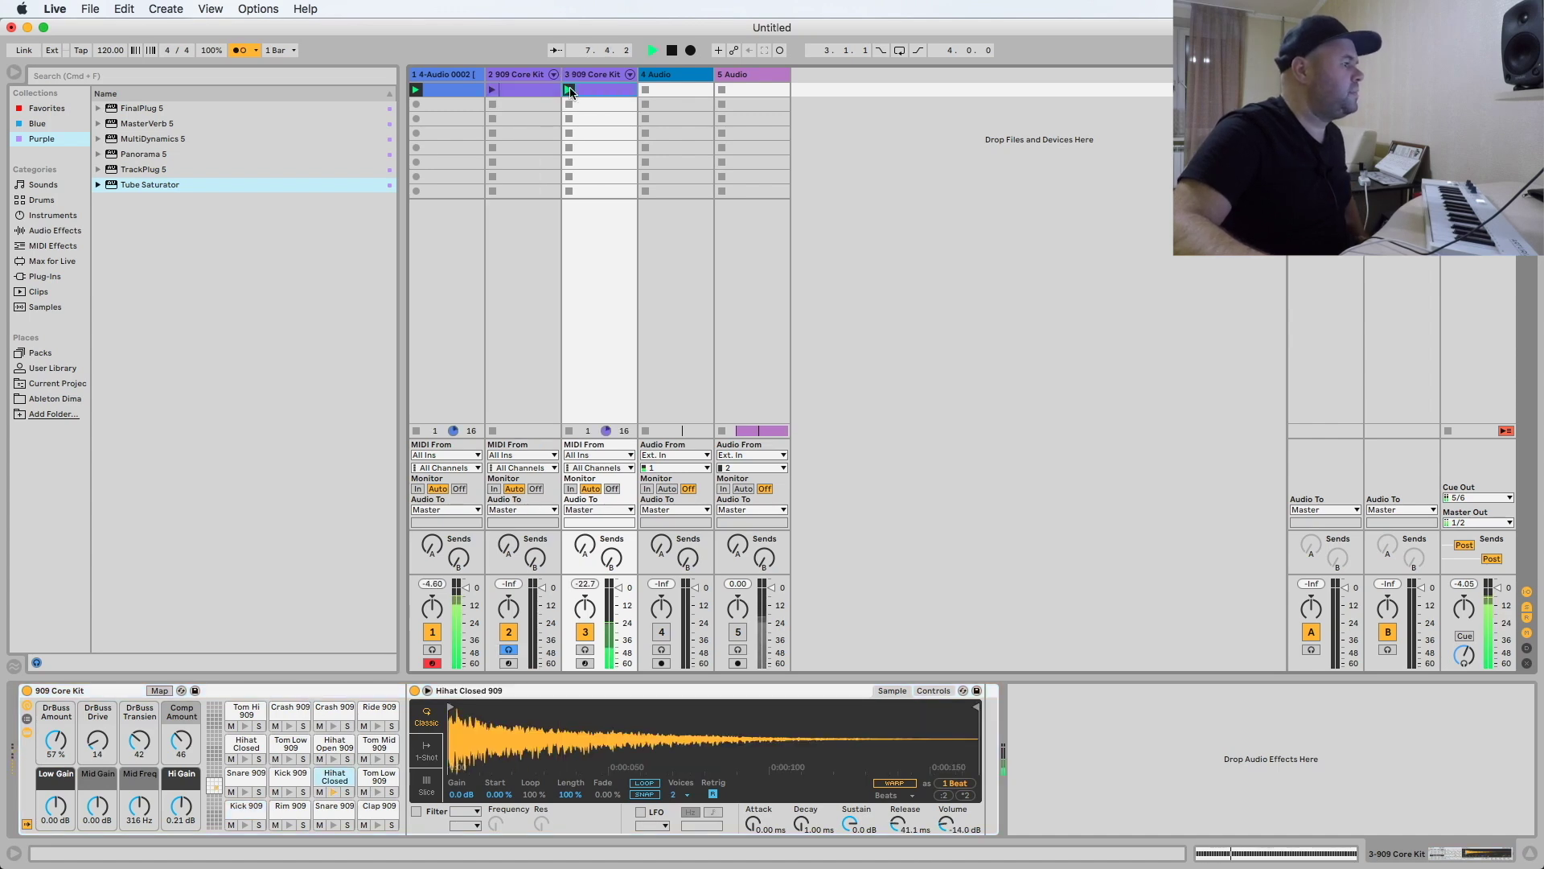
pyautogui.click(492, 89)
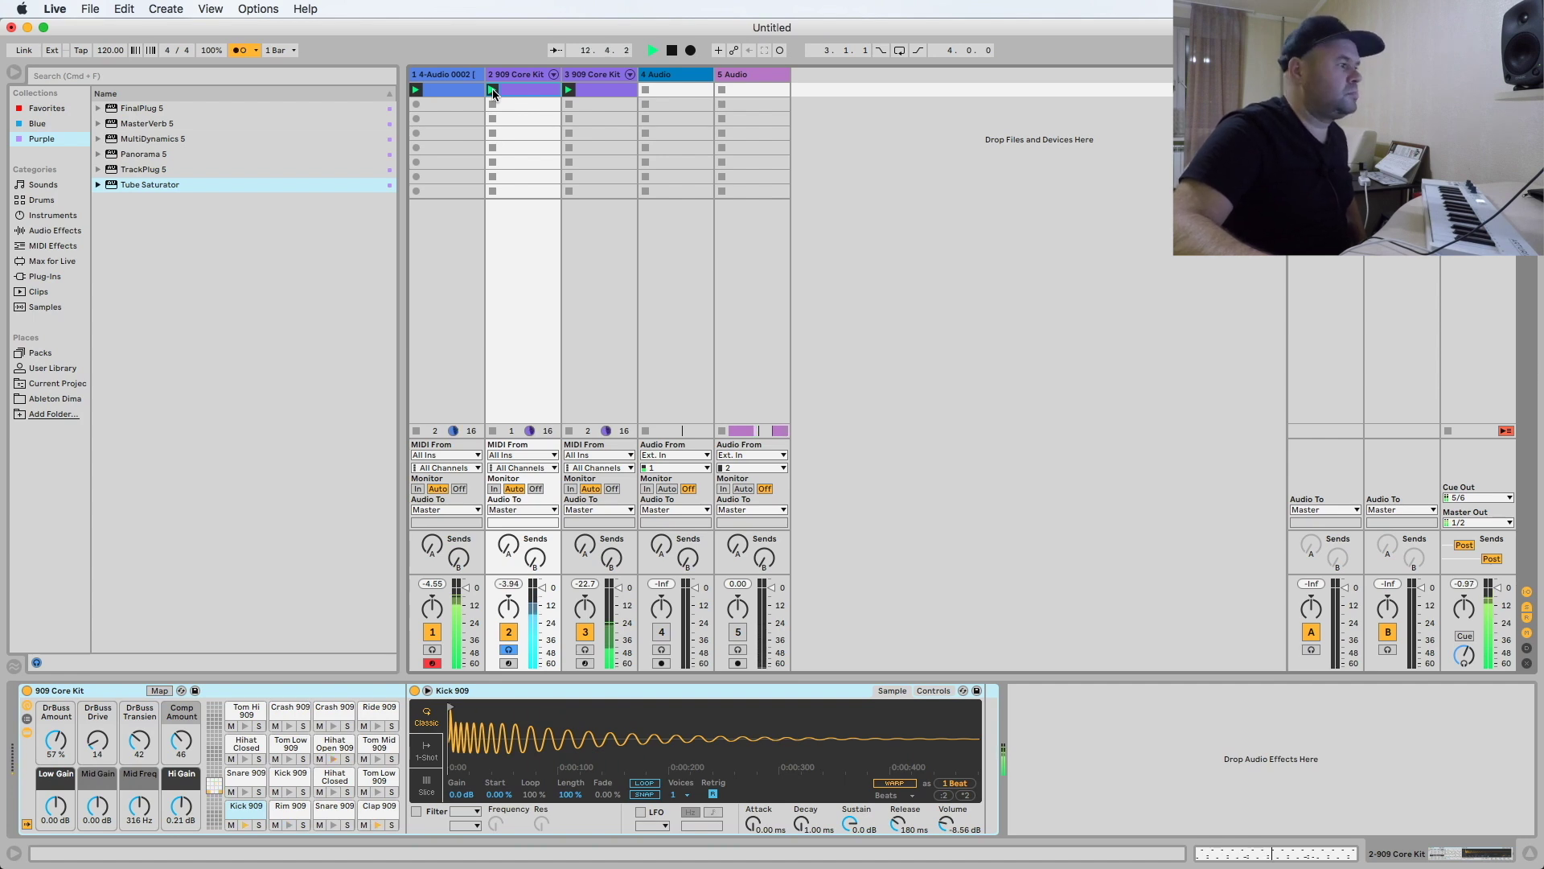
pyautogui.click(458, 94)
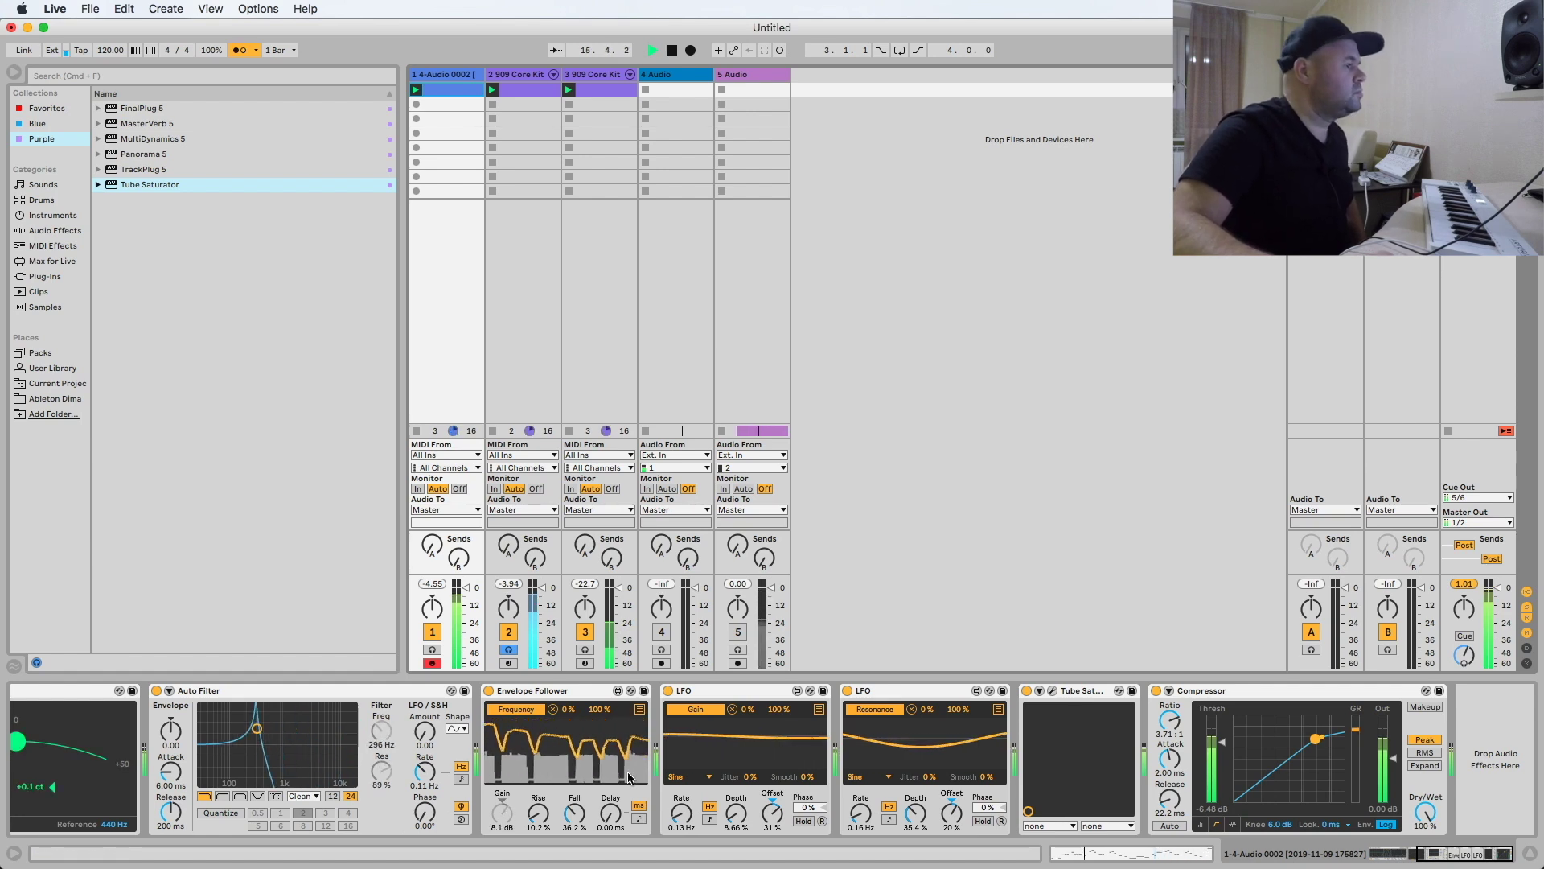
pyautogui.hscroll(-3, 629, 777)
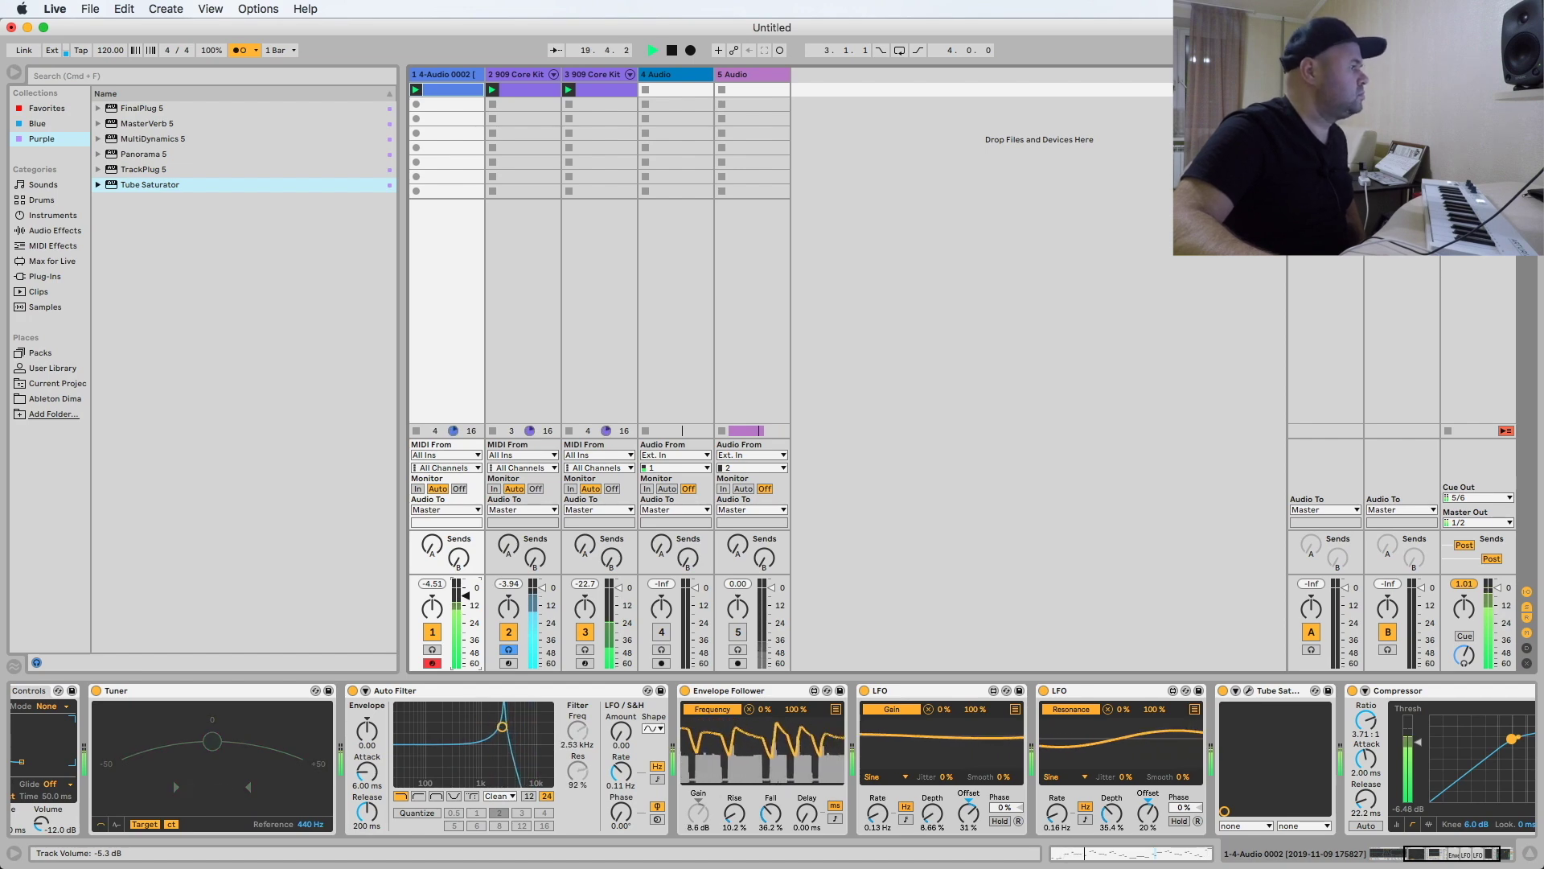
pyautogui.hscroll(3, 846, 779)
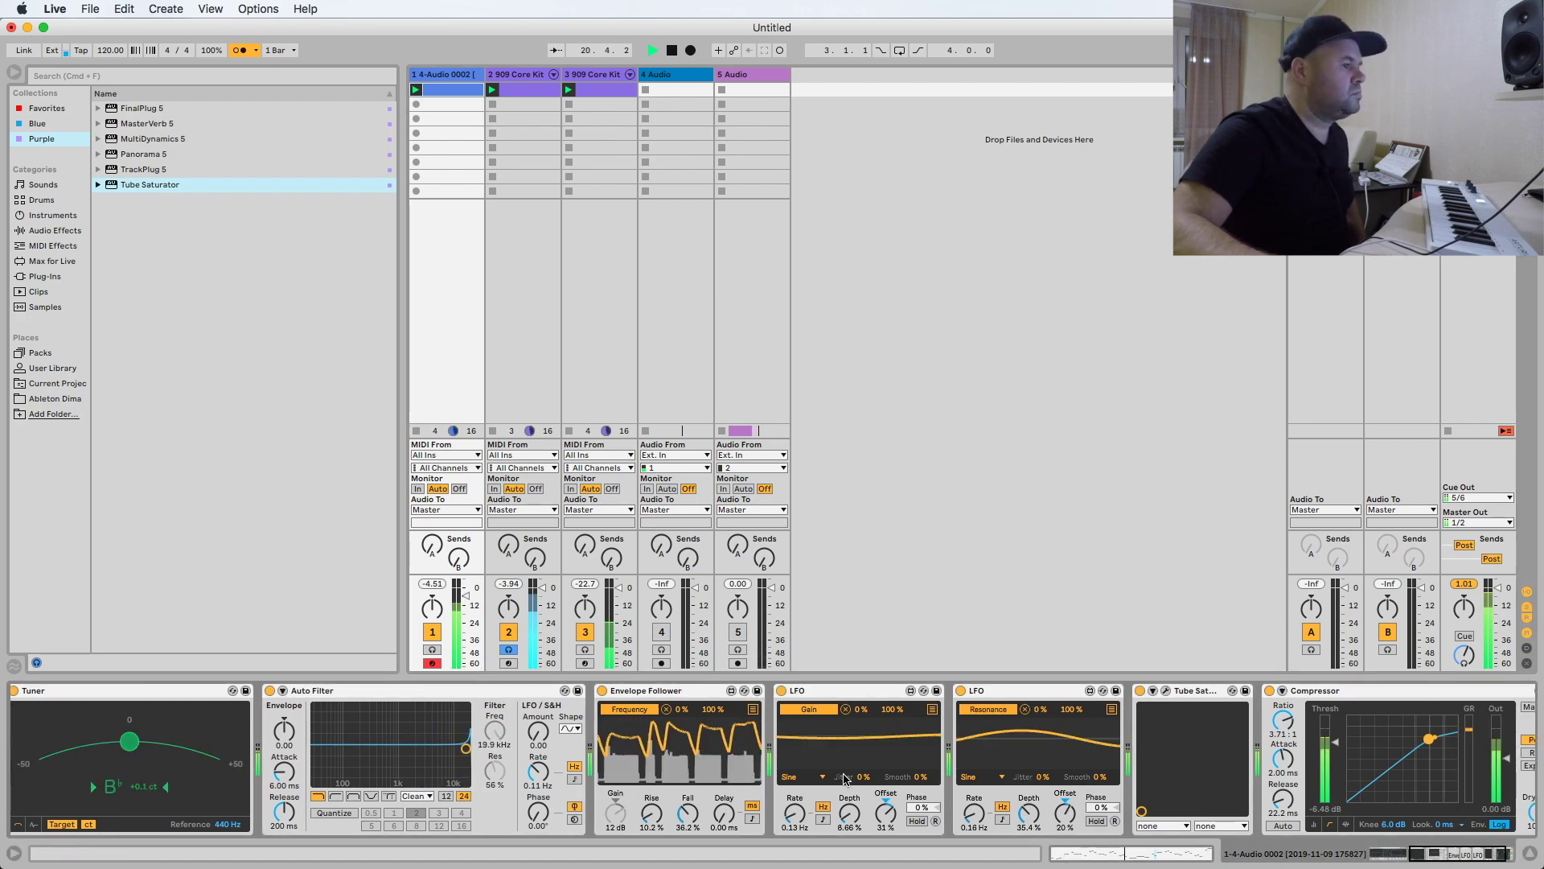
pyautogui.hscroll(4, 982, 780)
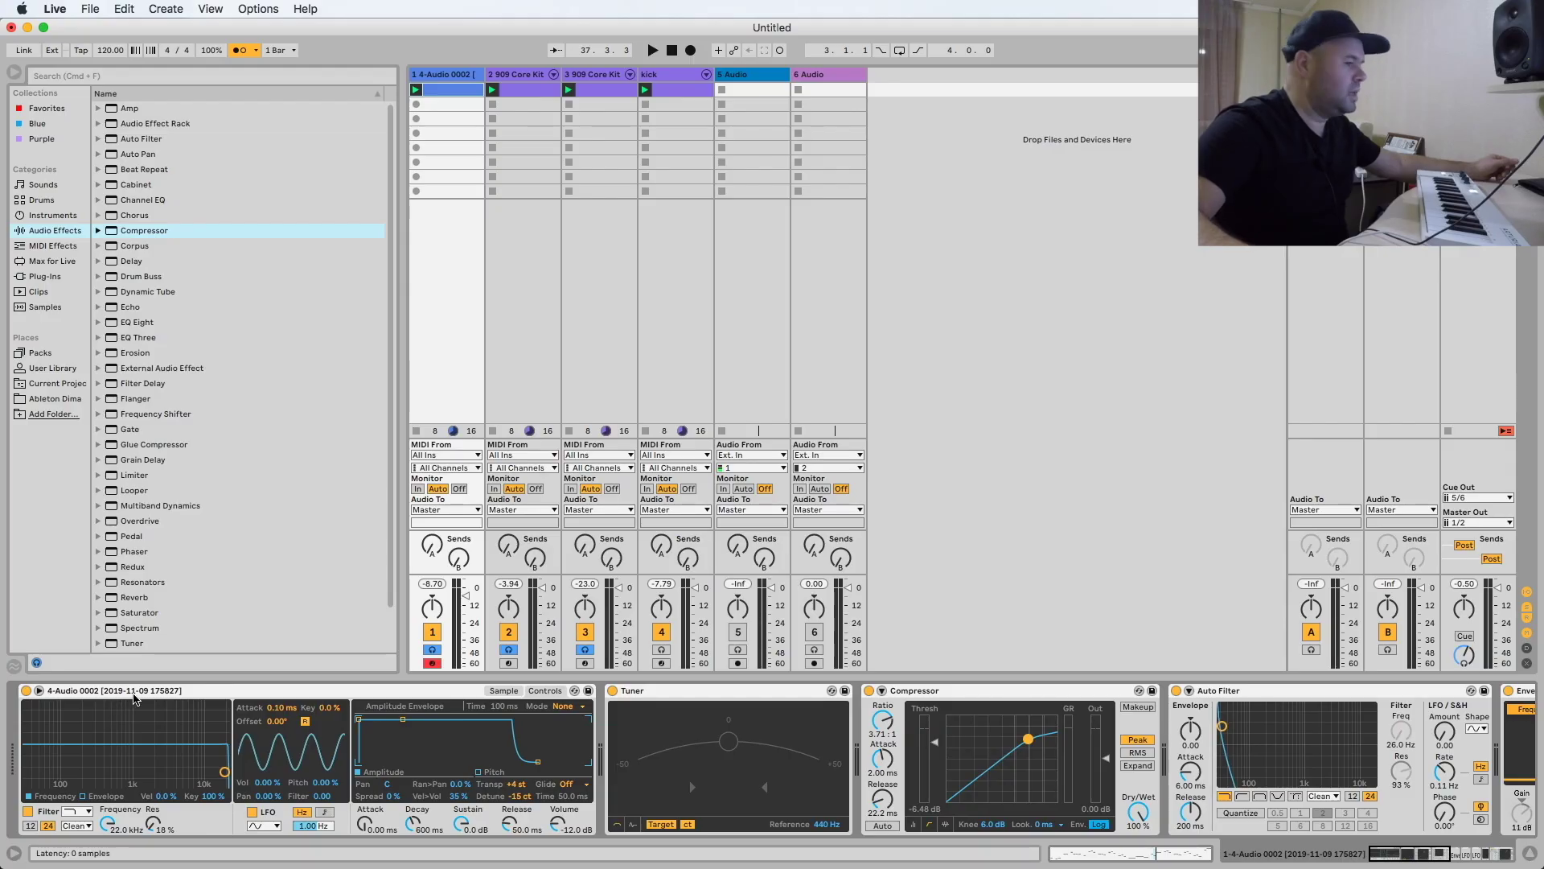
# Replace Simpler's sample with the 4-Audio 3 clip from the Arrangement and trim its end to the short opening of the first note
pyautogui.click(504, 690)
pyautogui.press('Tab')
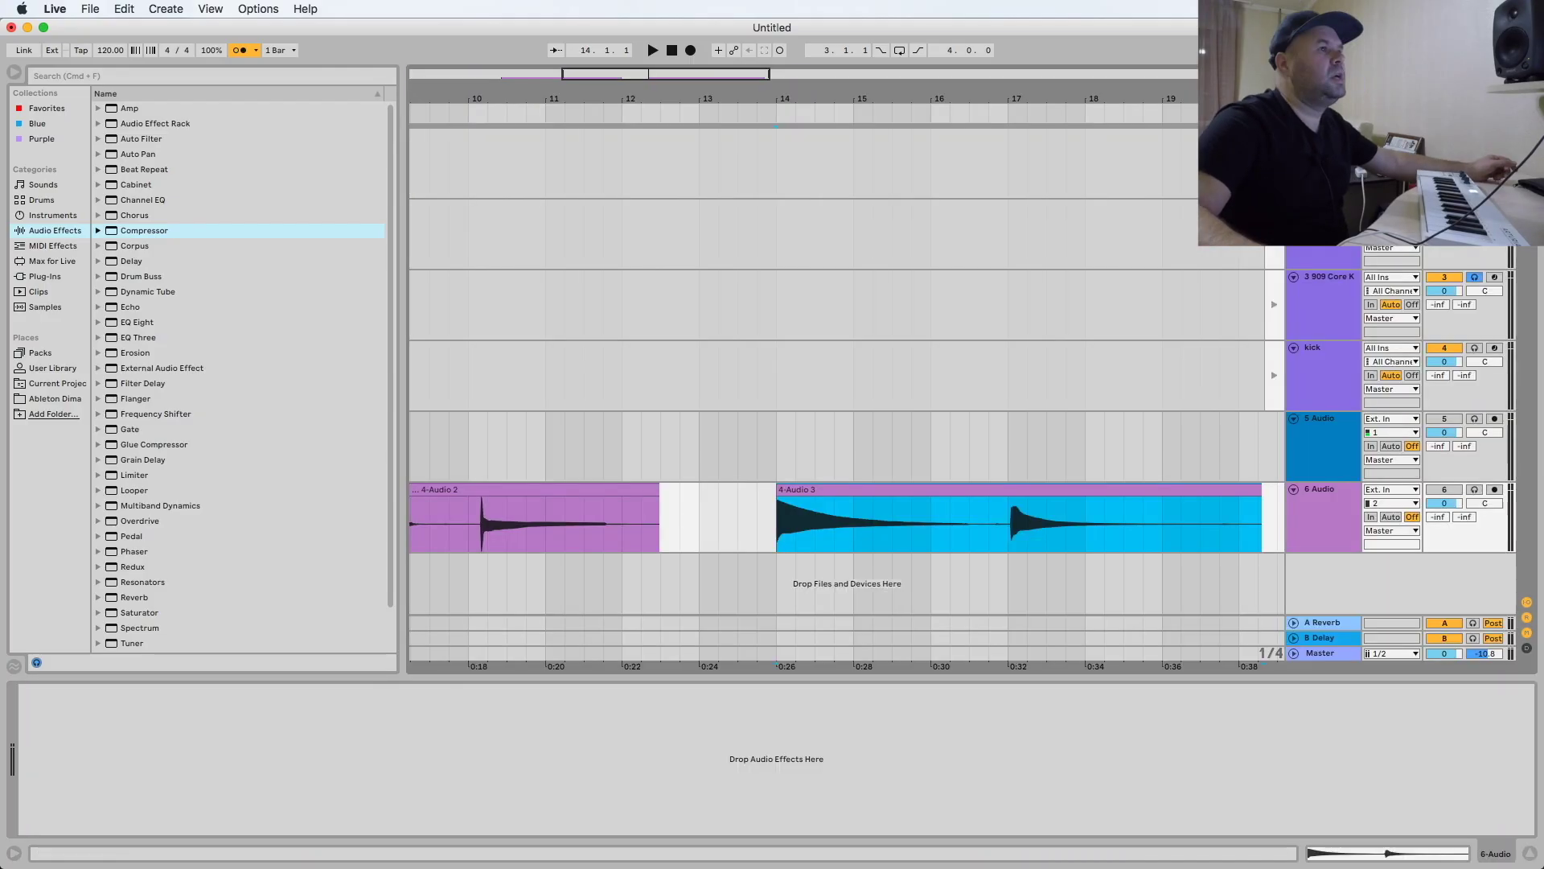
pyautogui.moveTo(841, 502); pyautogui.dragTo(303, 745)
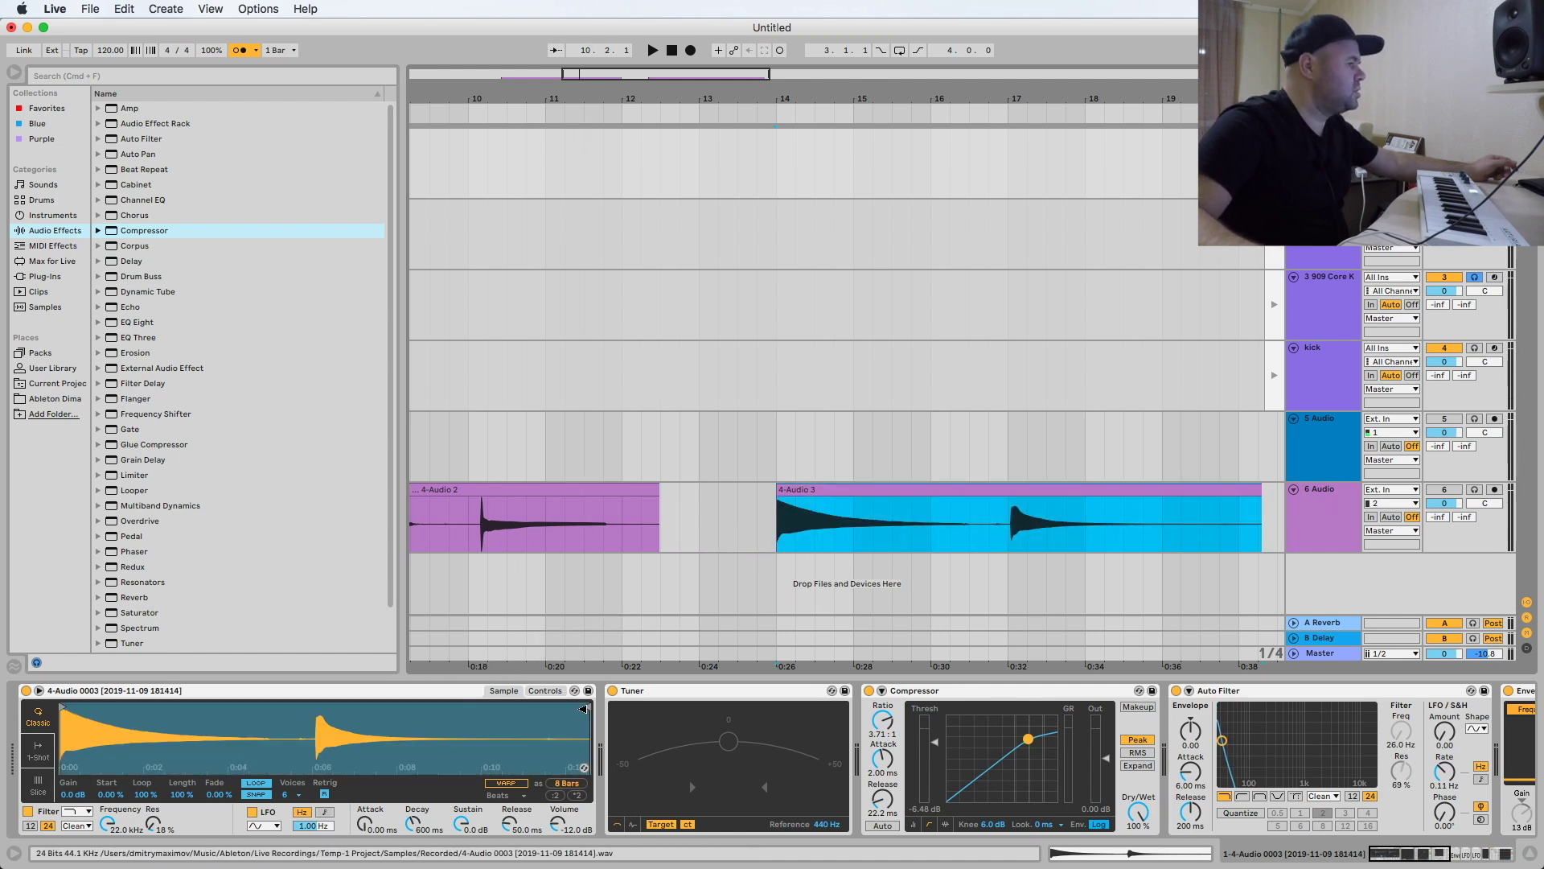
pyautogui.moveTo(586, 708); pyautogui.dragTo(75, 725)
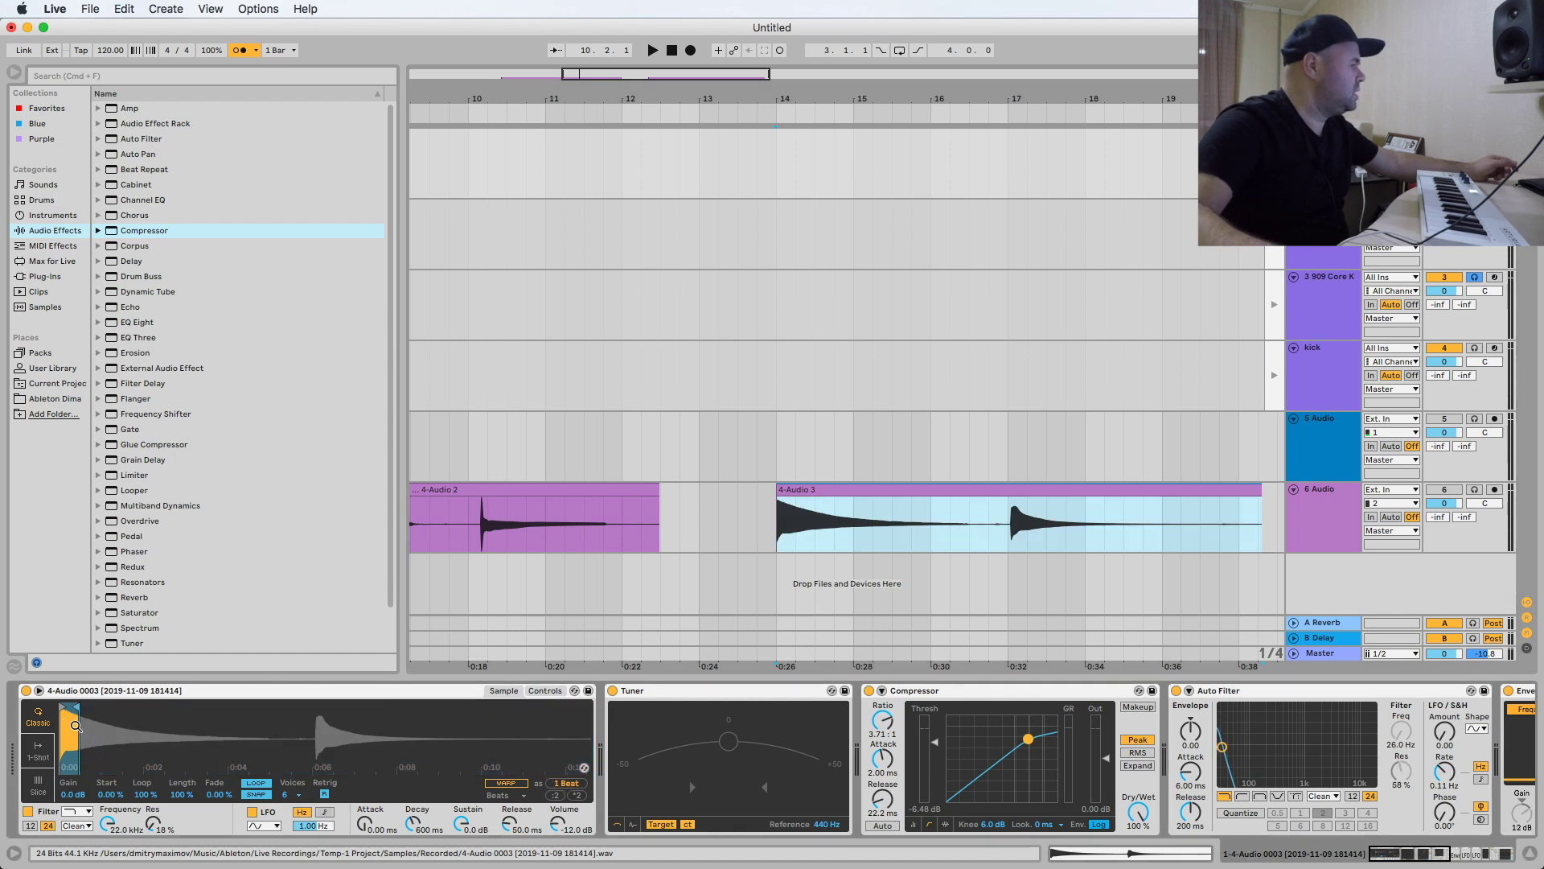
# Narrow Simpler's sample start and end to a single waveform cycle near the beginning of the first note and audition it
pyautogui.scroll(5, 75, 725)
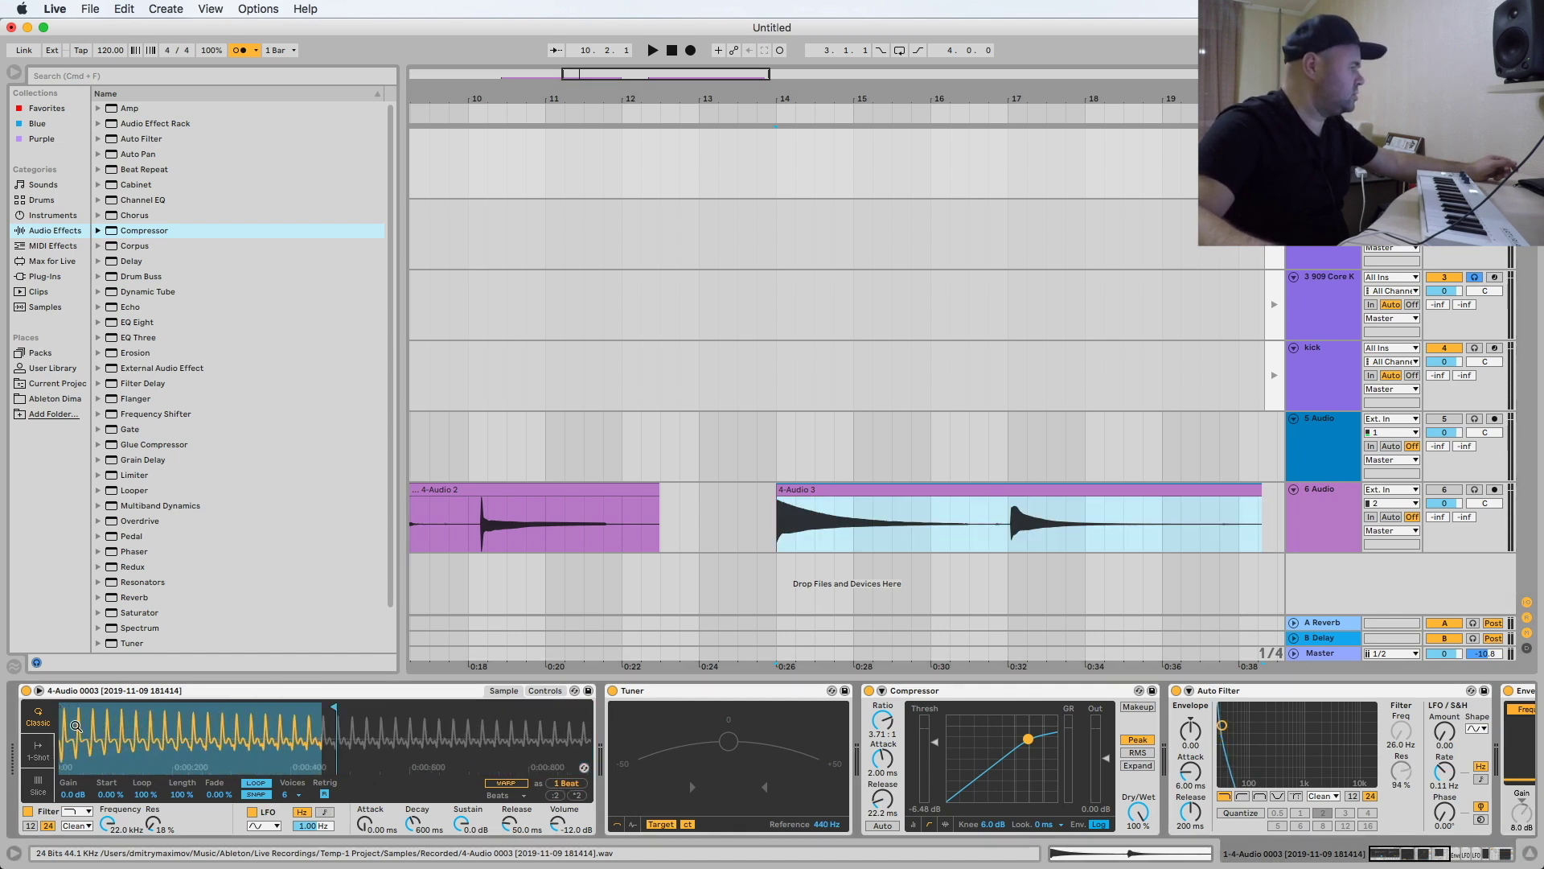
pyautogui.scroll(-5, 75, 726)
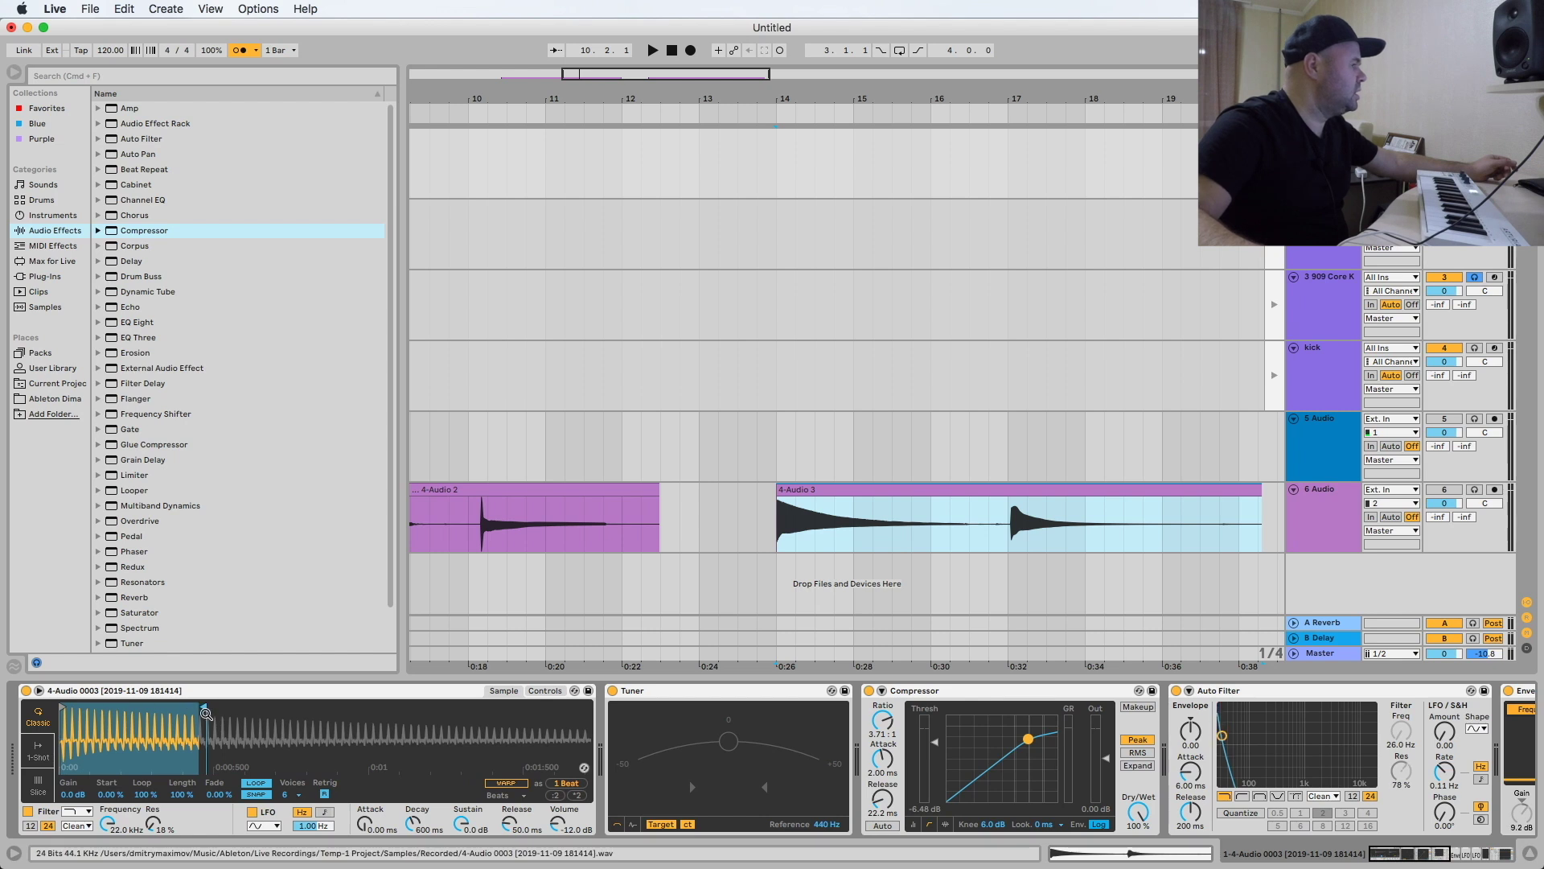
pyautogui.moveTo(201, 708); pyautogui.dragTo(90, 708)
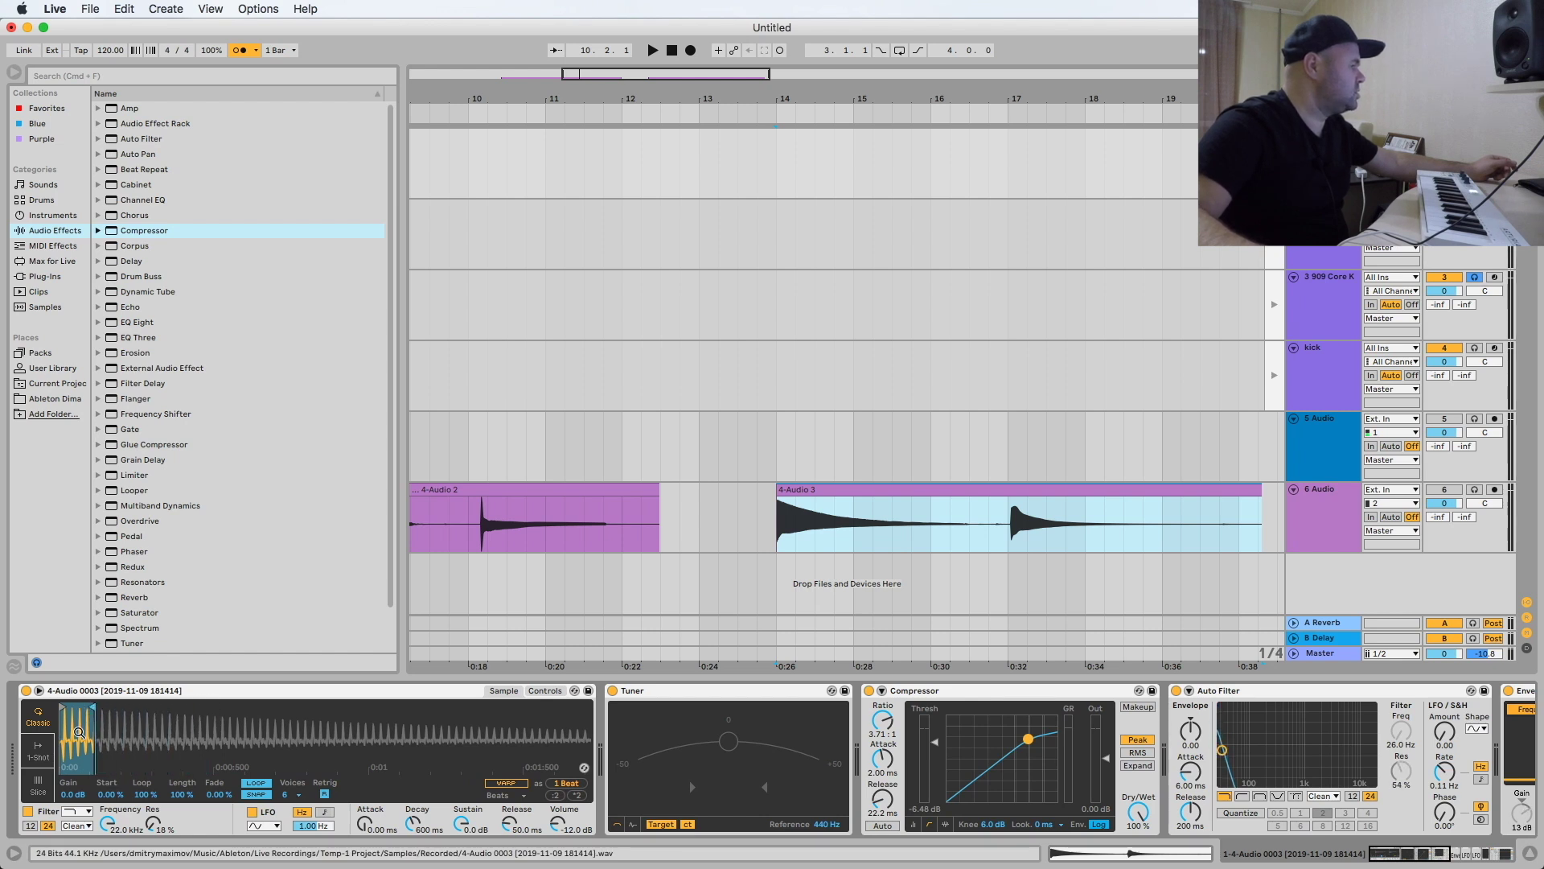
pyautogui.scroll(6, 79, 732)
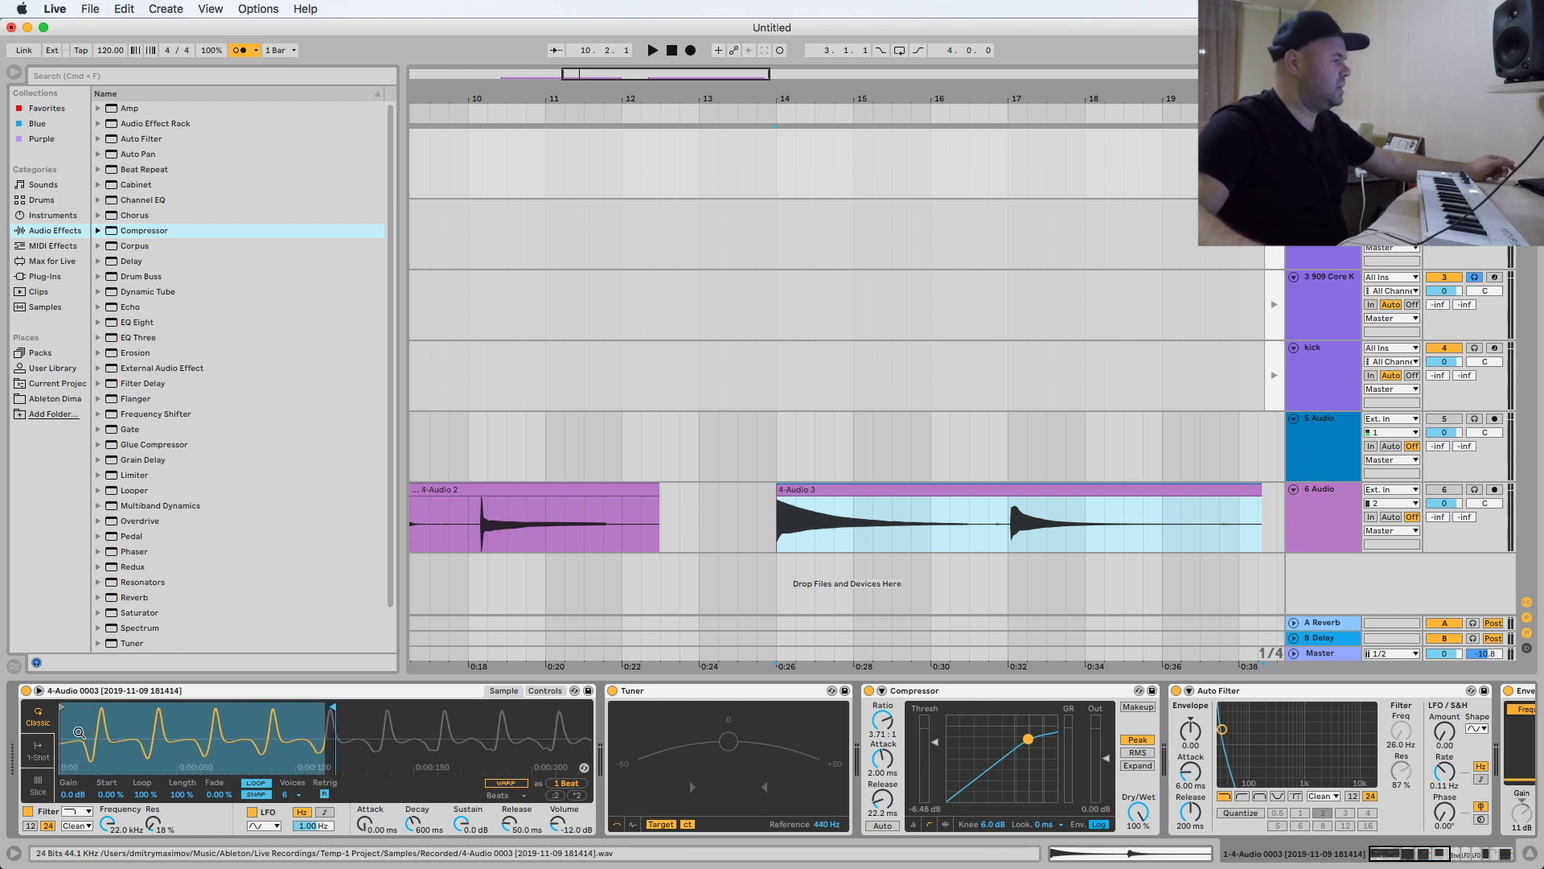
pyautogui.moveTo(69, 705); pyautogui.dragTo(77, 707)
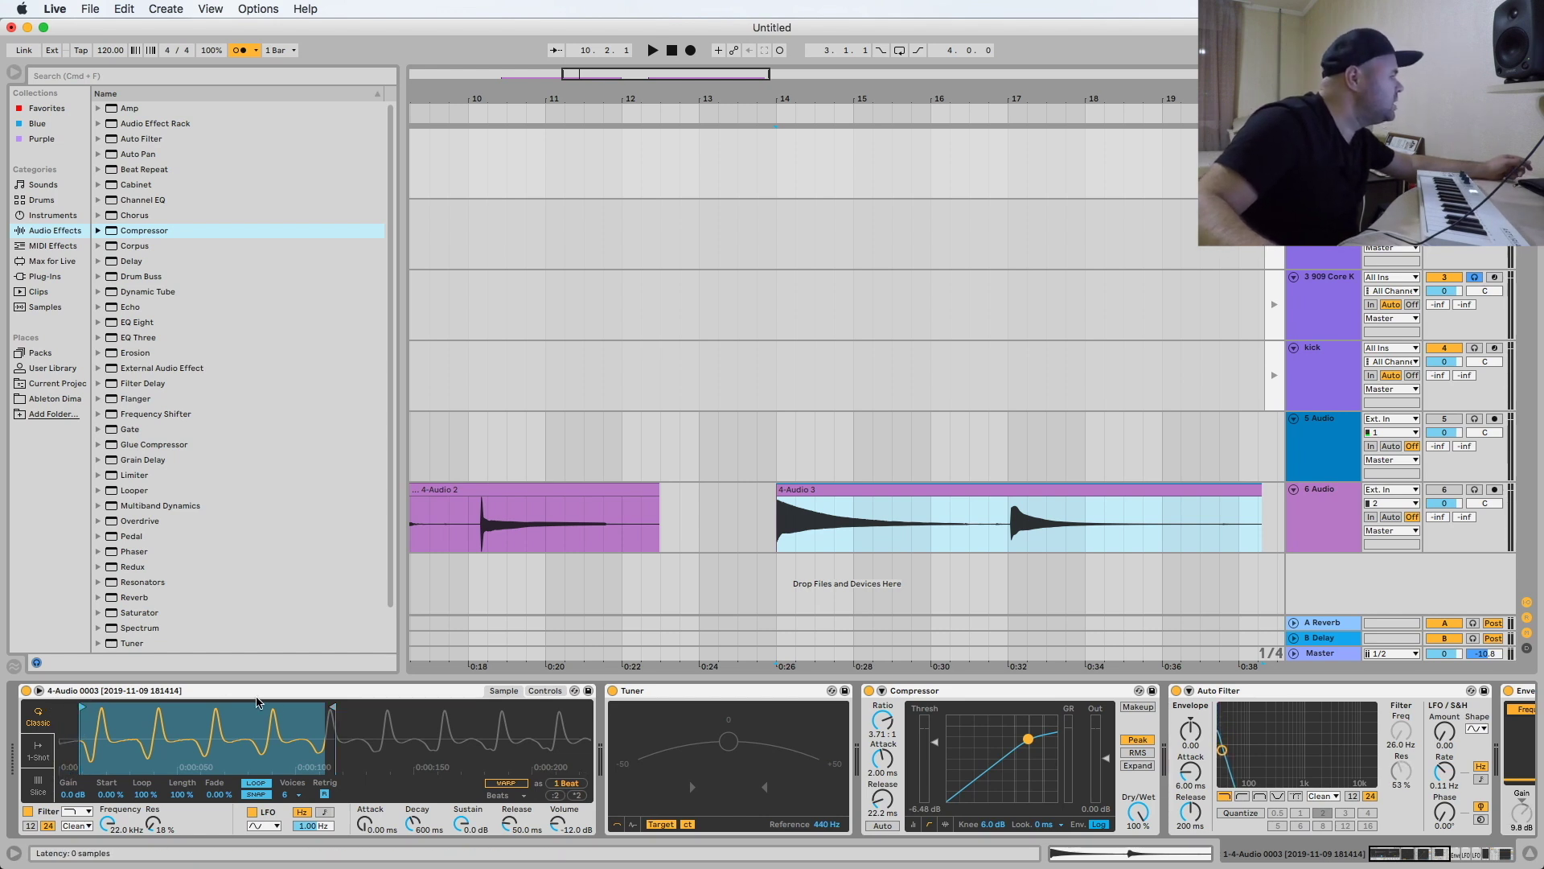
pyautogui.moveTo(329, 708); pyautogui.dragTo(146, 707)
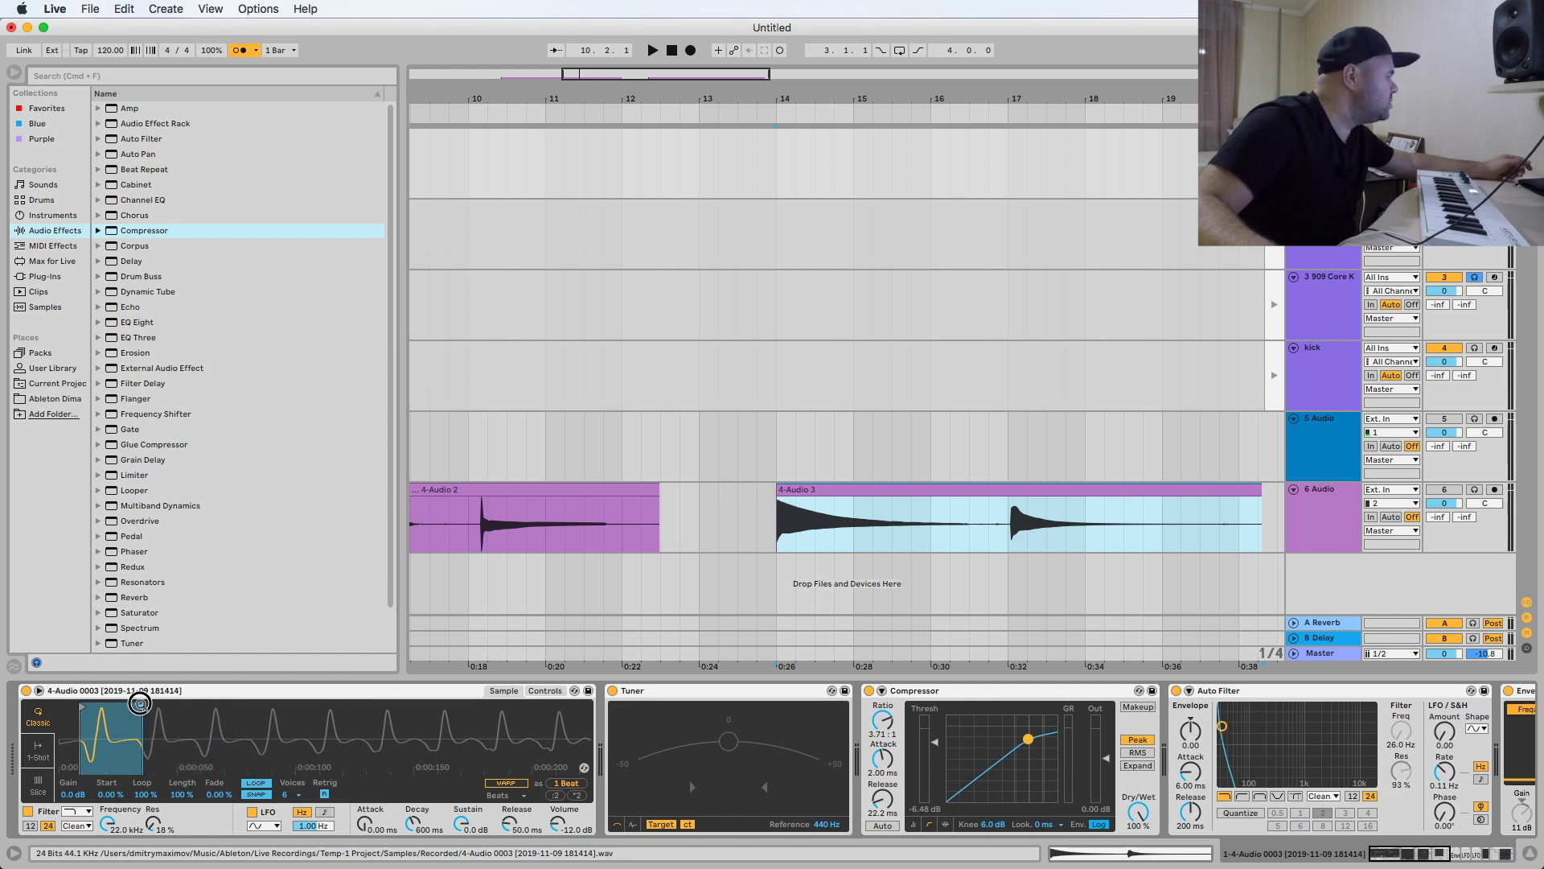
pyautogui.press('space')
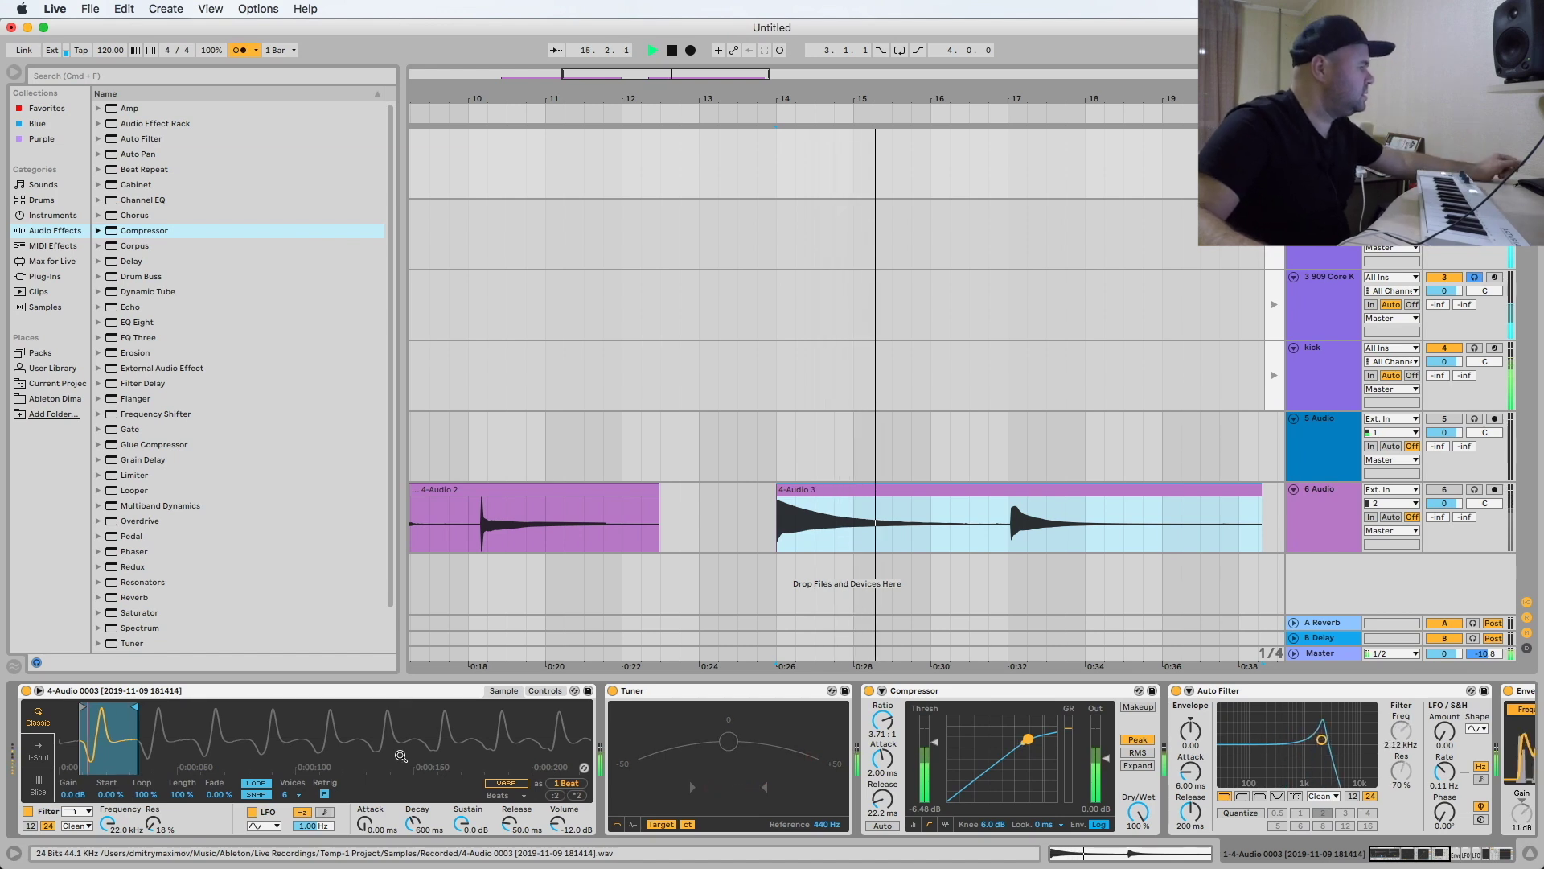
pyautogui.press('space')
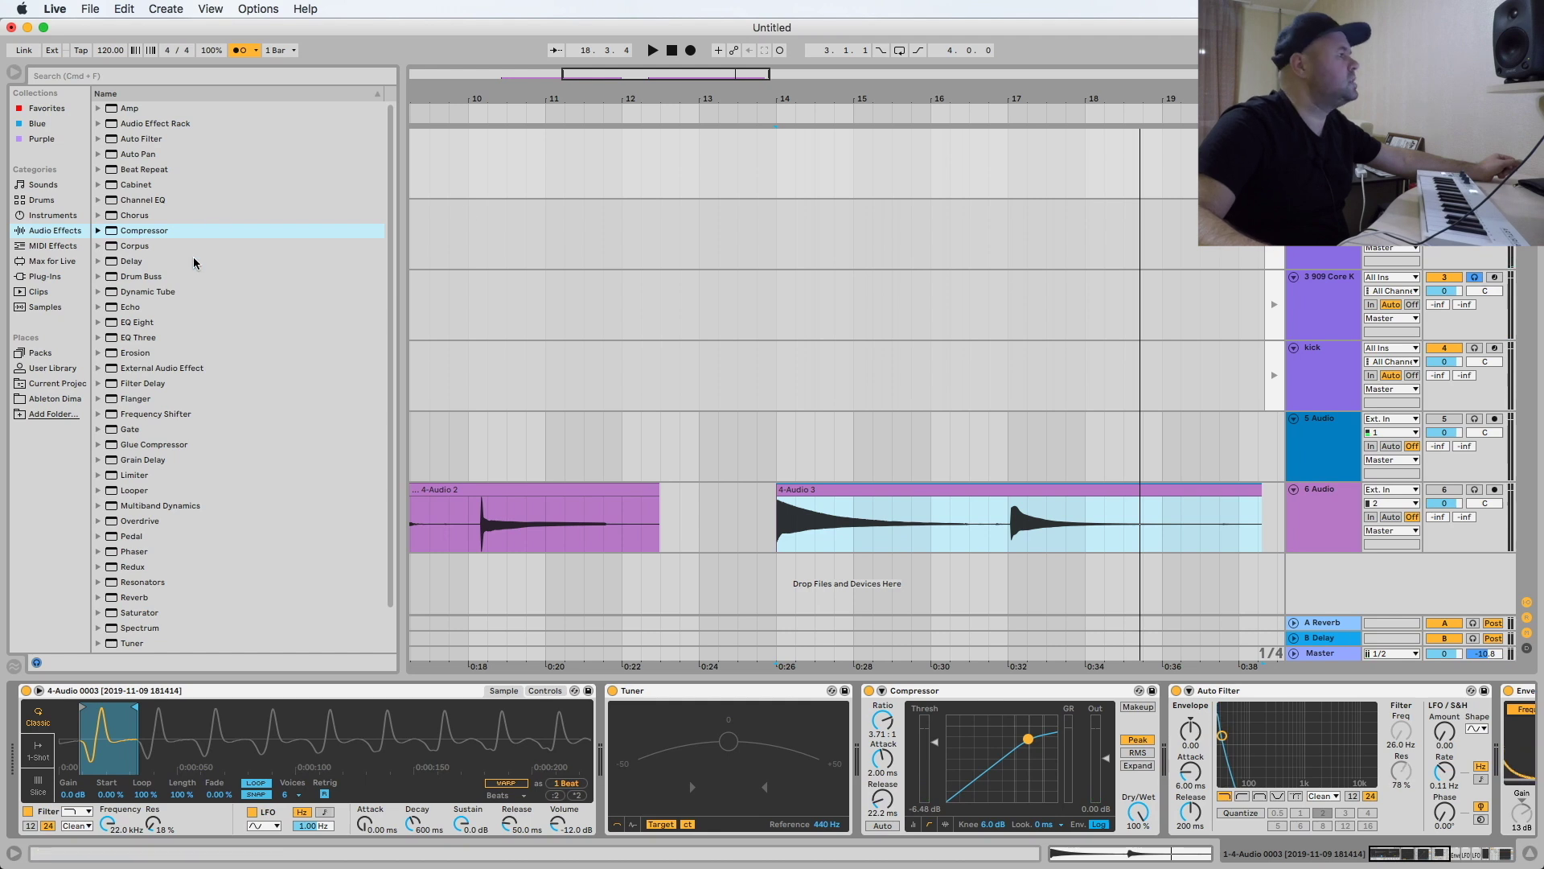
# Return to the Session view and mute both 909 Core Kit tracks and the kick track
pyautogui.press('Tab')
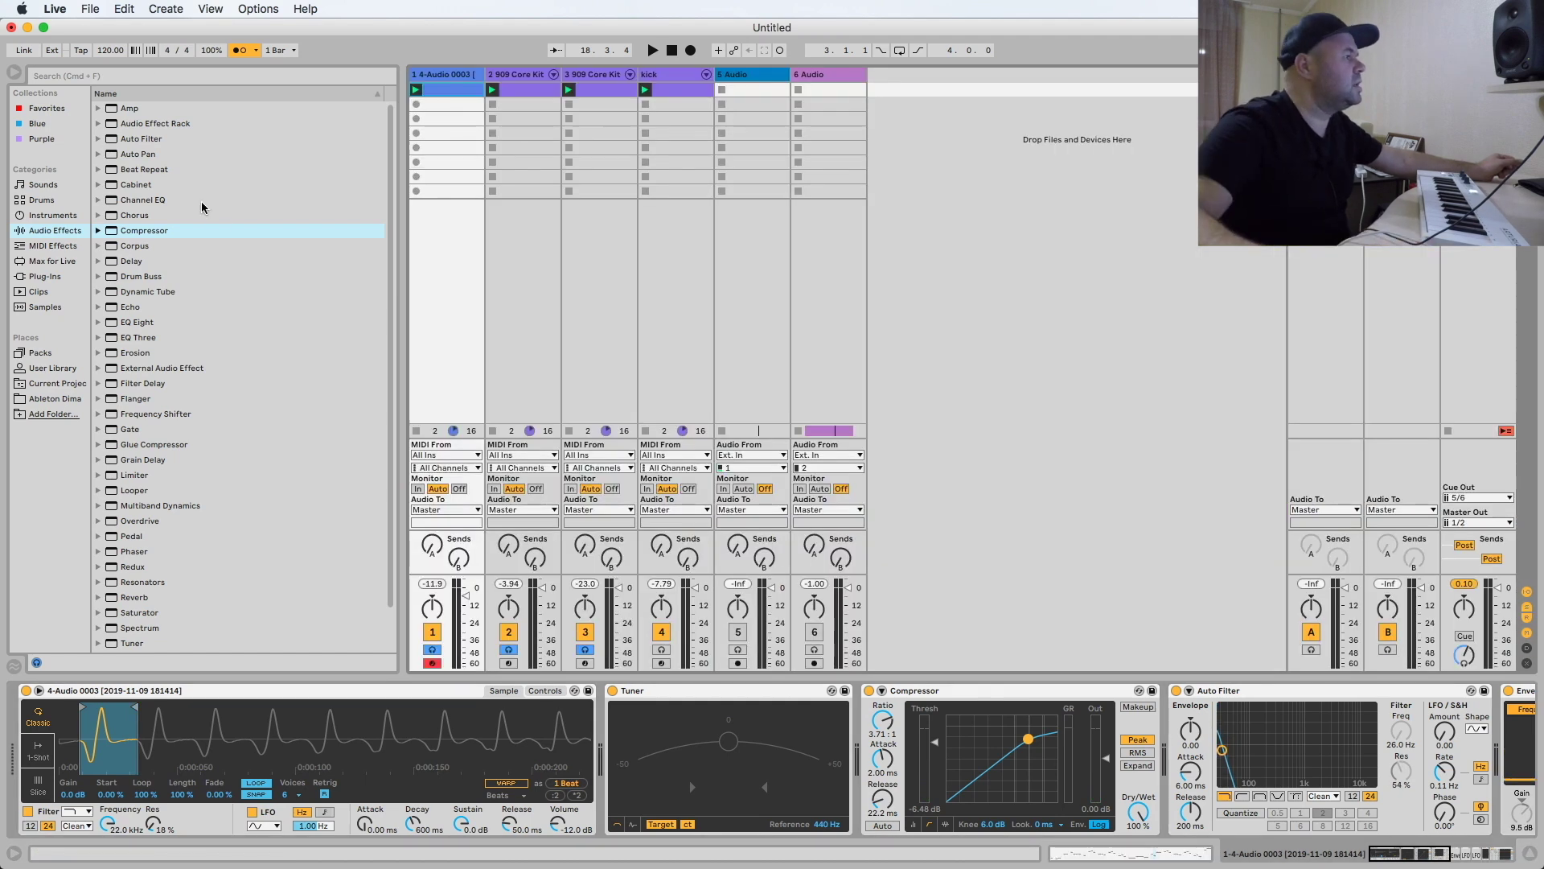
pyautogui.click(508, 631)
pyautogui.click(584, 631)
pyautogui.click(661, 628)
# Bypass the synth's sidechain Compressor and the Tube Saturator, both LFOs, Envelope Follower and Auto Filter before it
pyautogui.hscroll(10, 1035, 704)
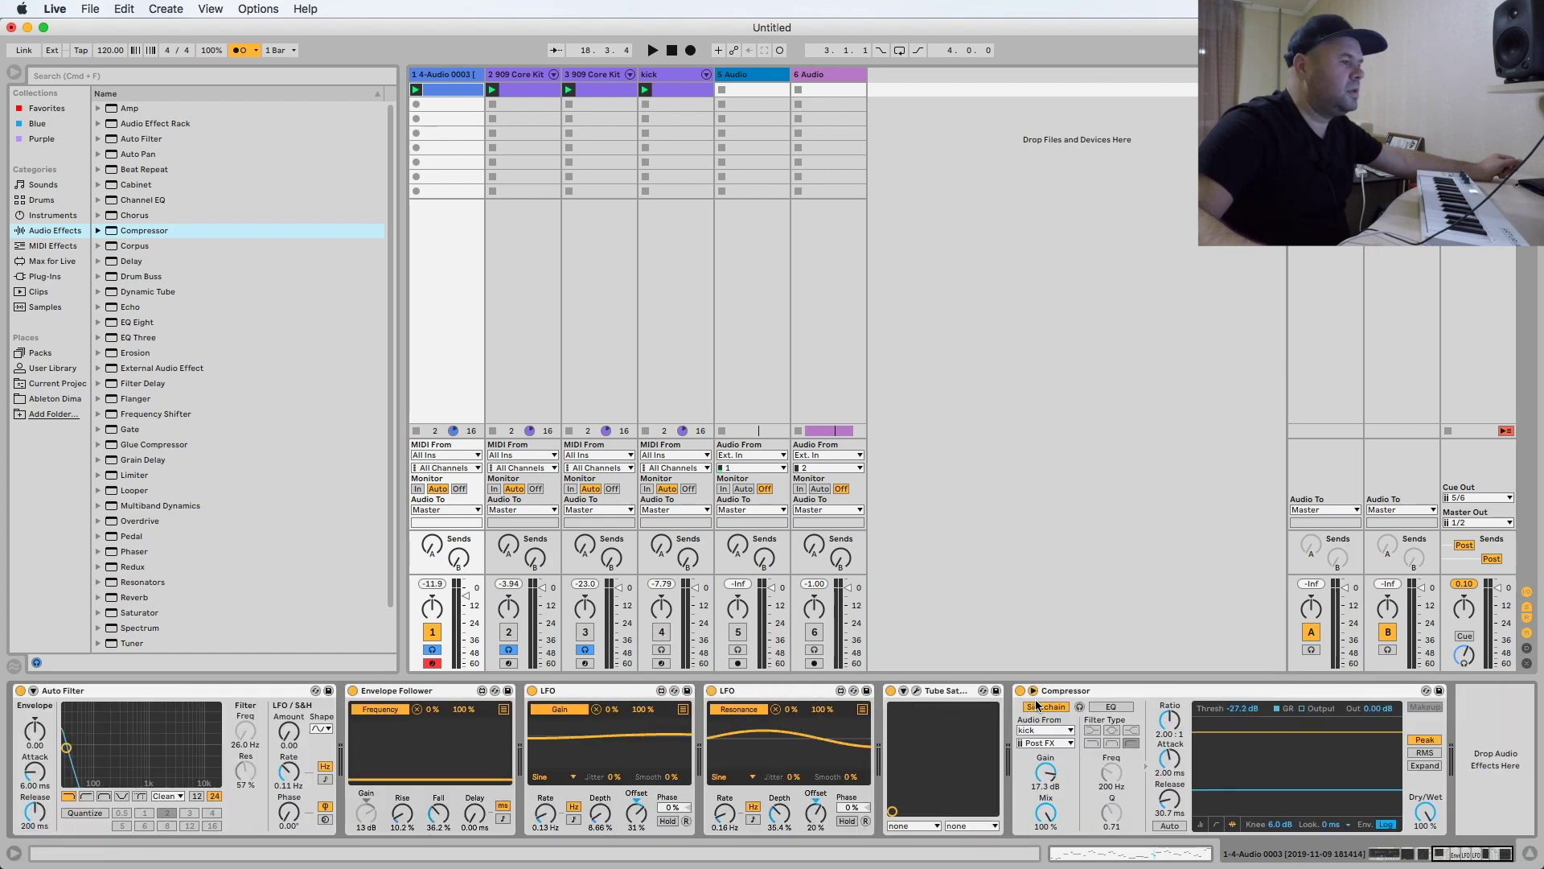
pyautogui.click(1020, 691)
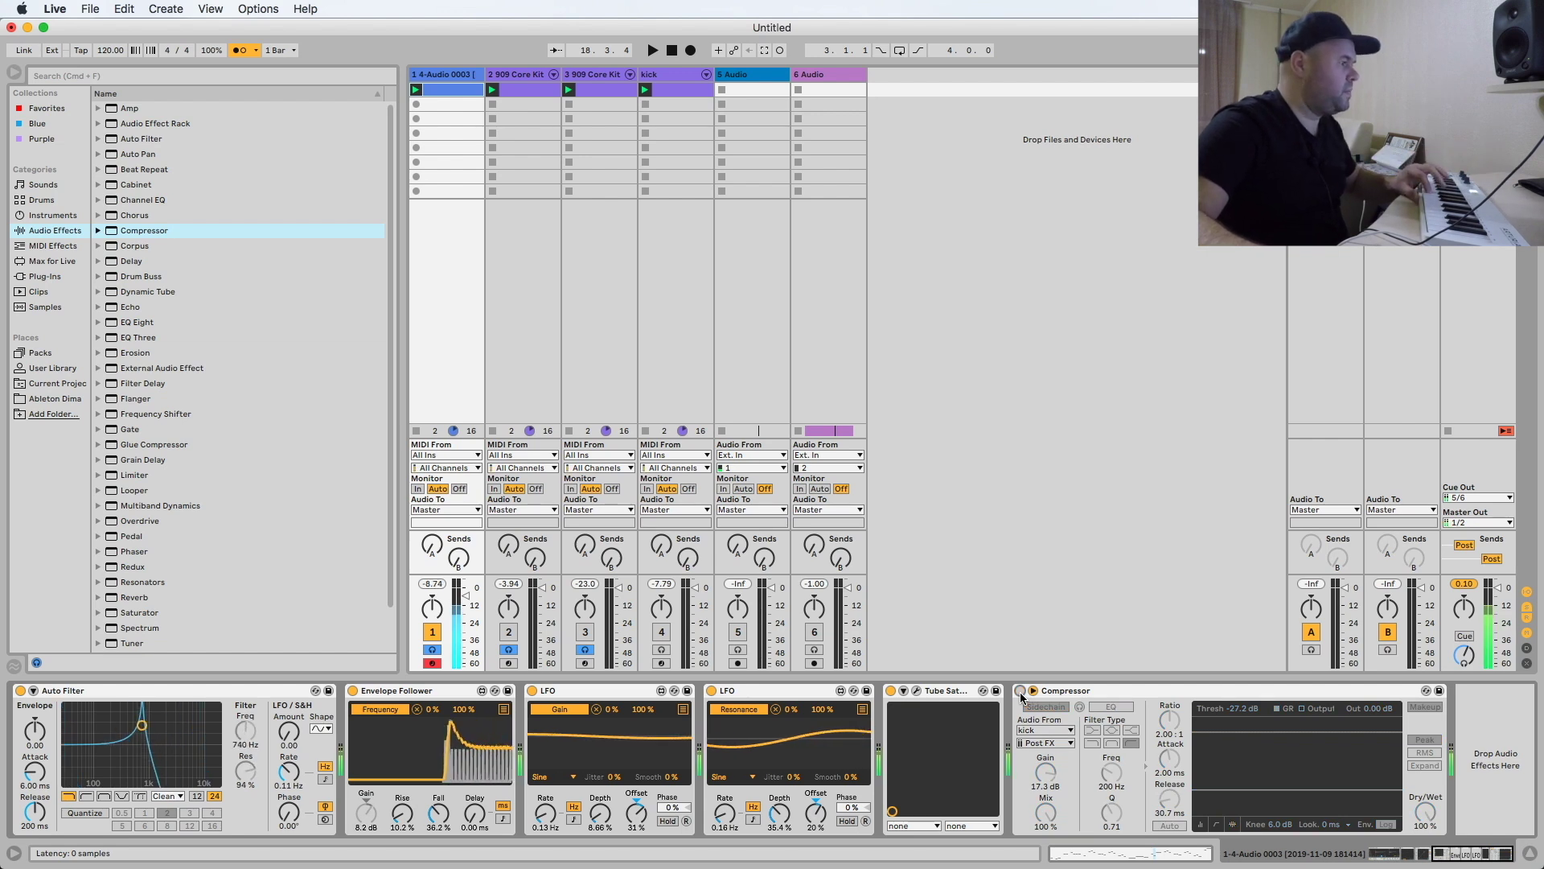
pyautogui.click(711, 690)
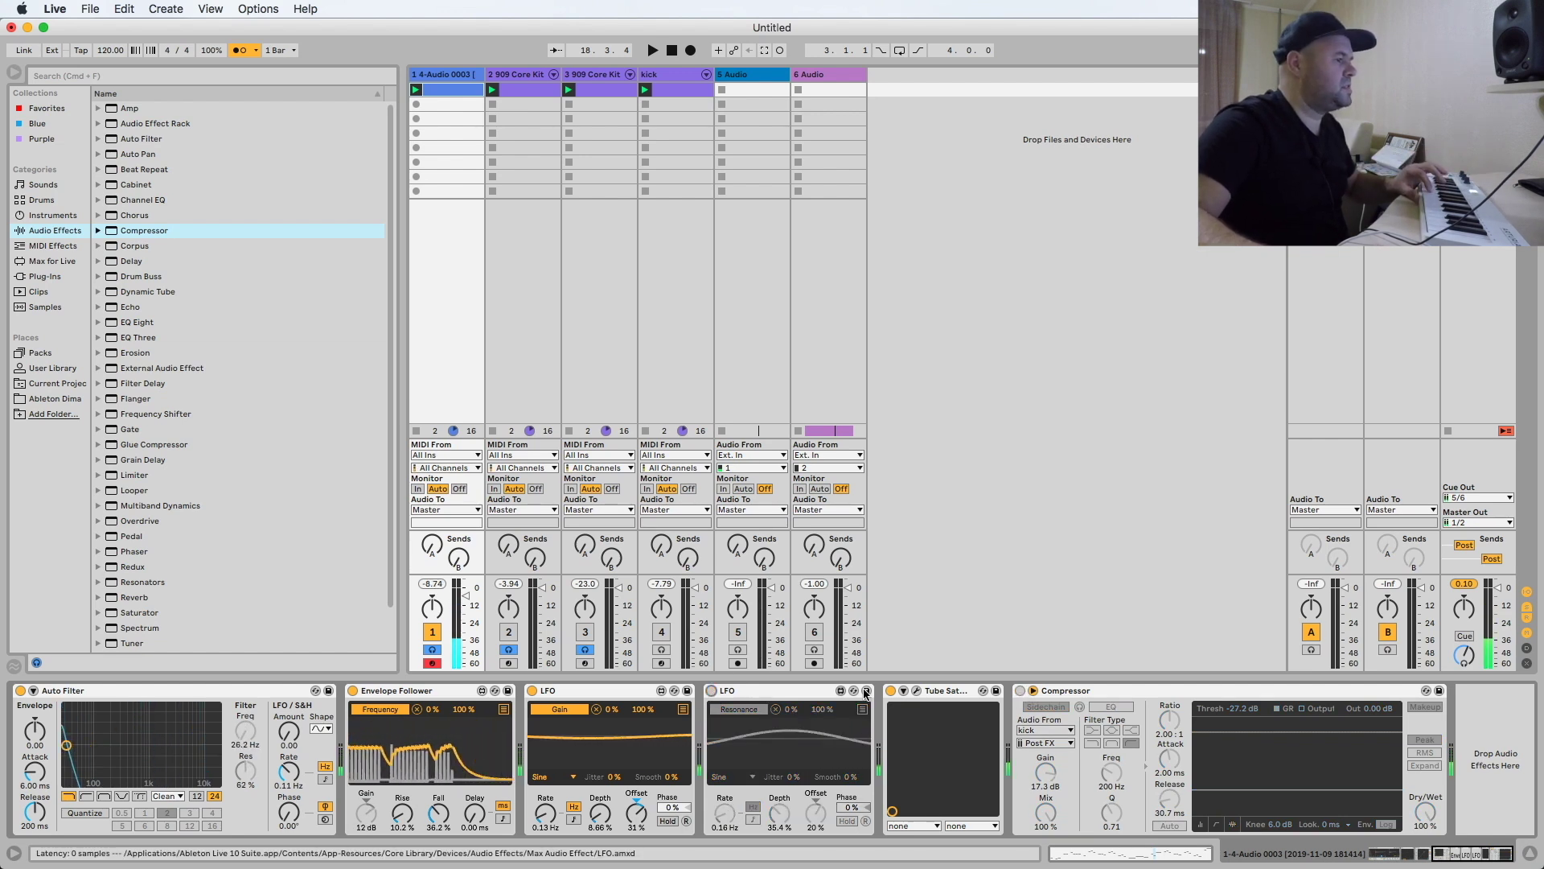
pyautogui.click(532, 691)
pyautogui.hscroll(-10, 952, 688)
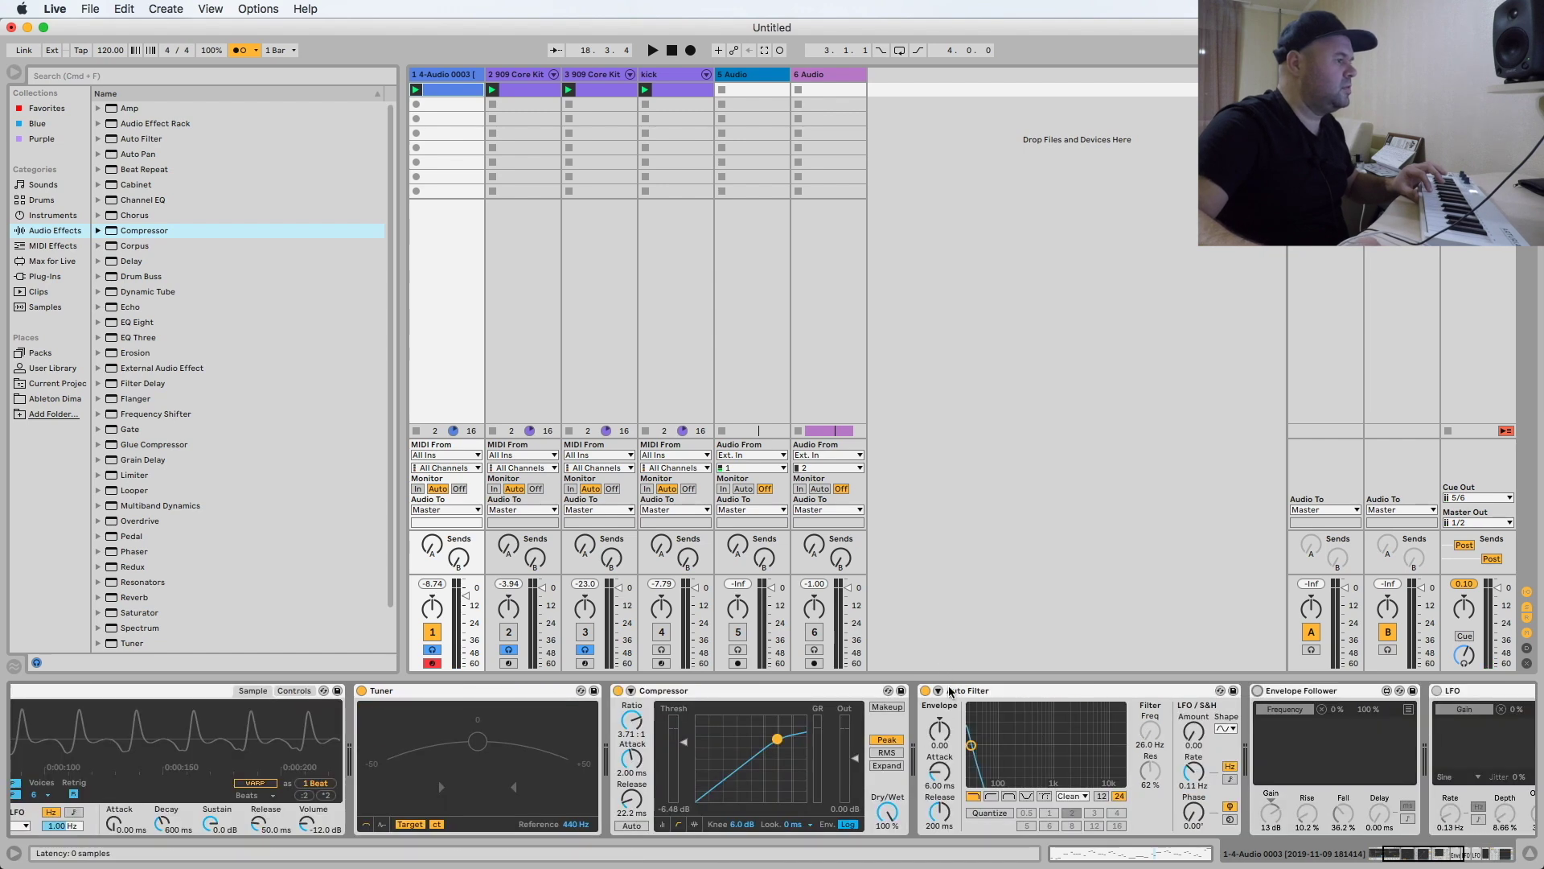
# Tune Simpler to C by setting Transpose to 0 st and Detune to -37 ct while playing a note
pyautogui.hscroll(-5, 517, 788)
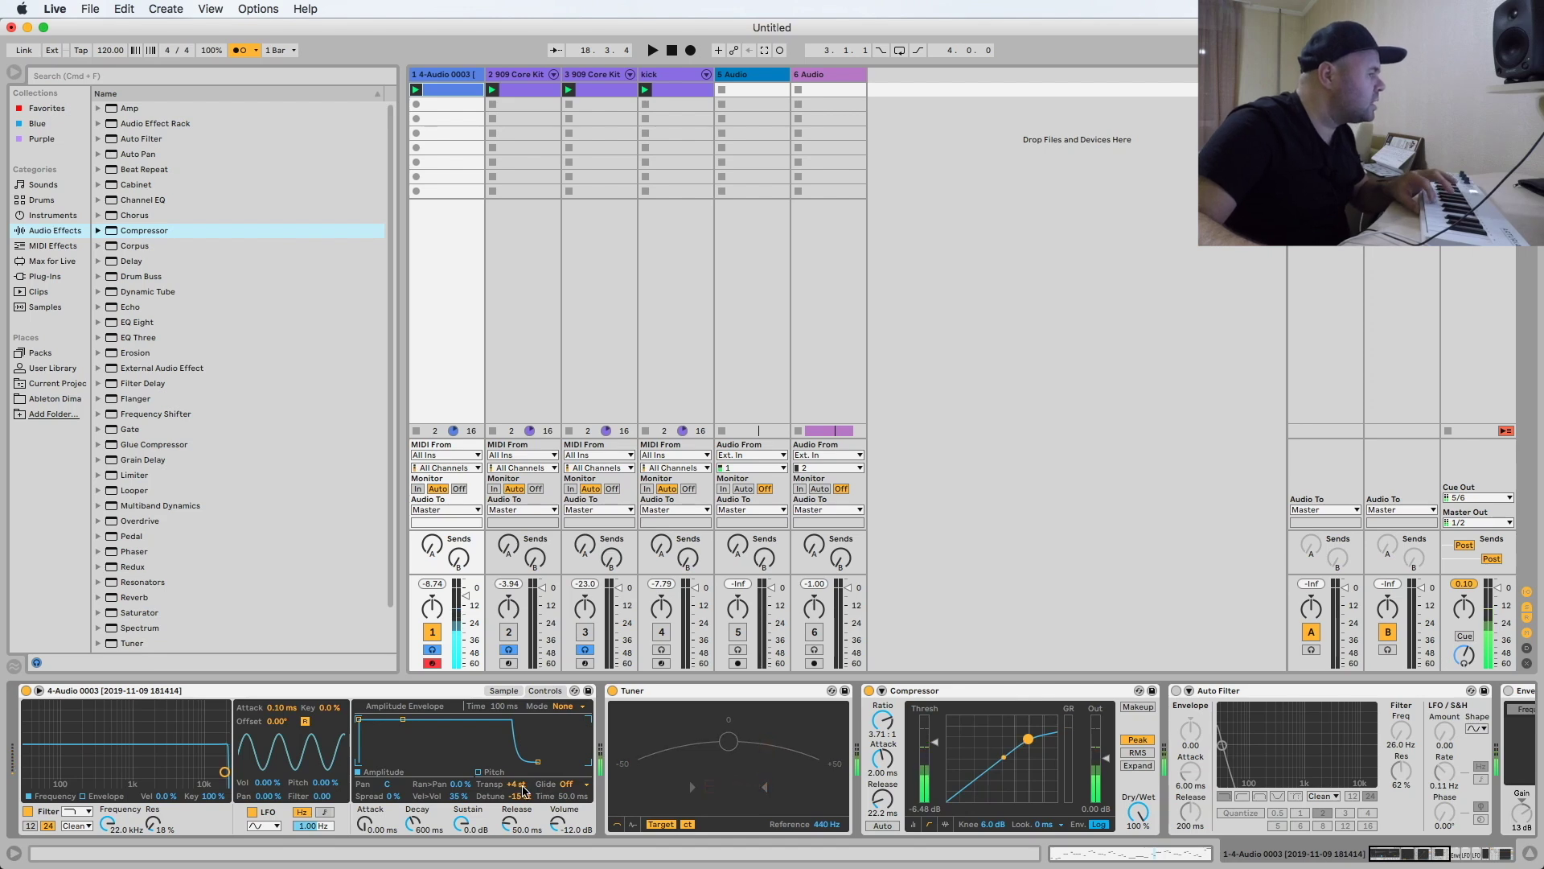
pyautogui.moveTo(537, 792)
pyautogui.mouseDown()
pyautogui.moveTo(536, 812)
pyautogui.moveTo(523, 799)
pyautogui.mouseUp()
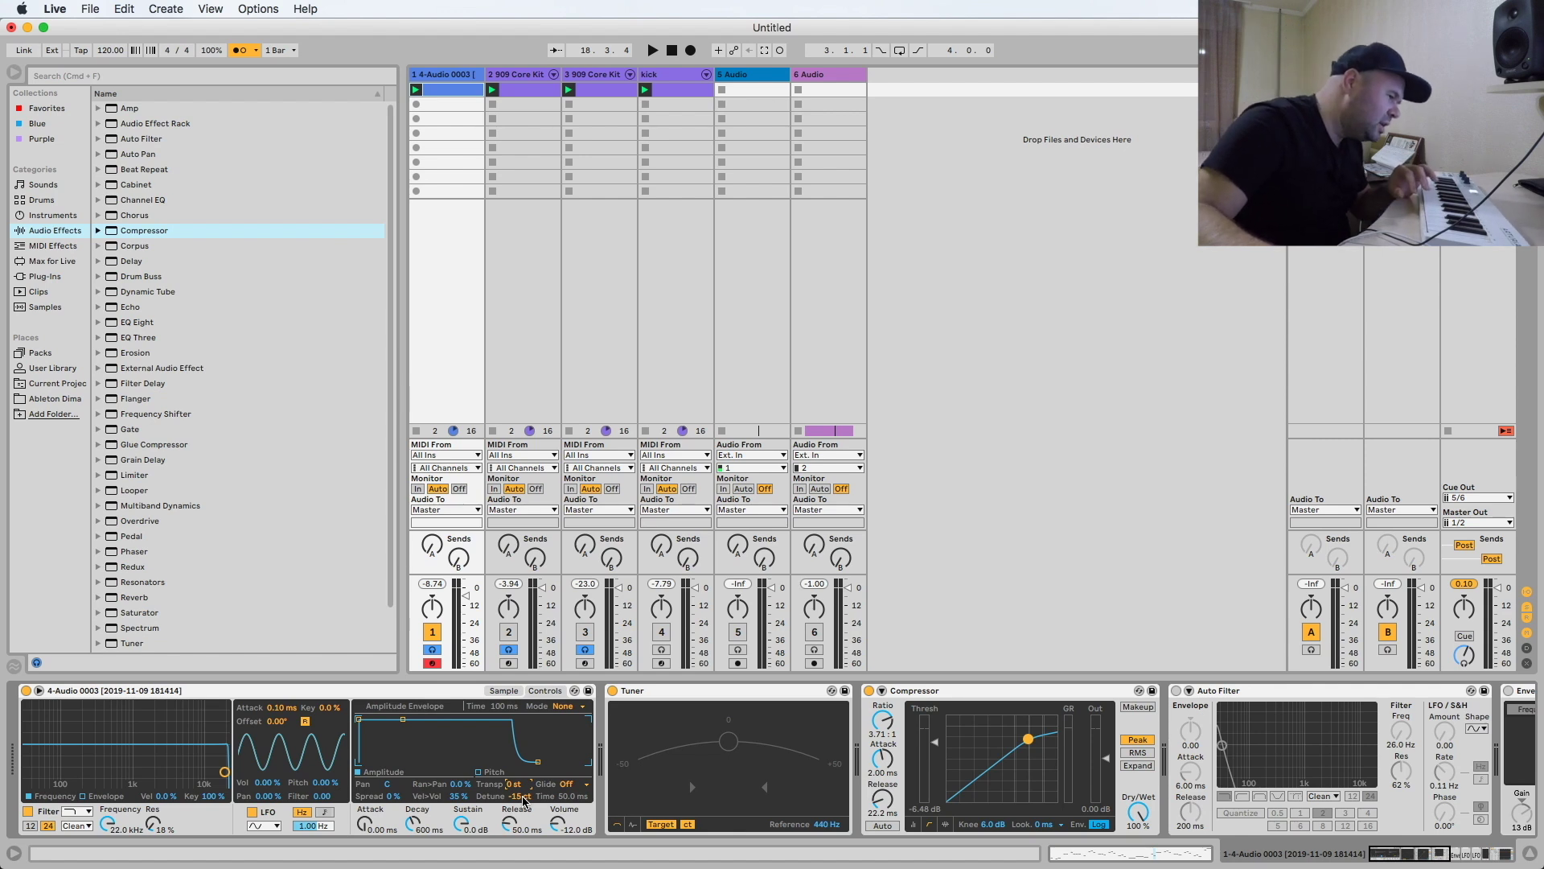
pyautogui.moveTo(523, 799); pyautogui.dragTo(523, 807)
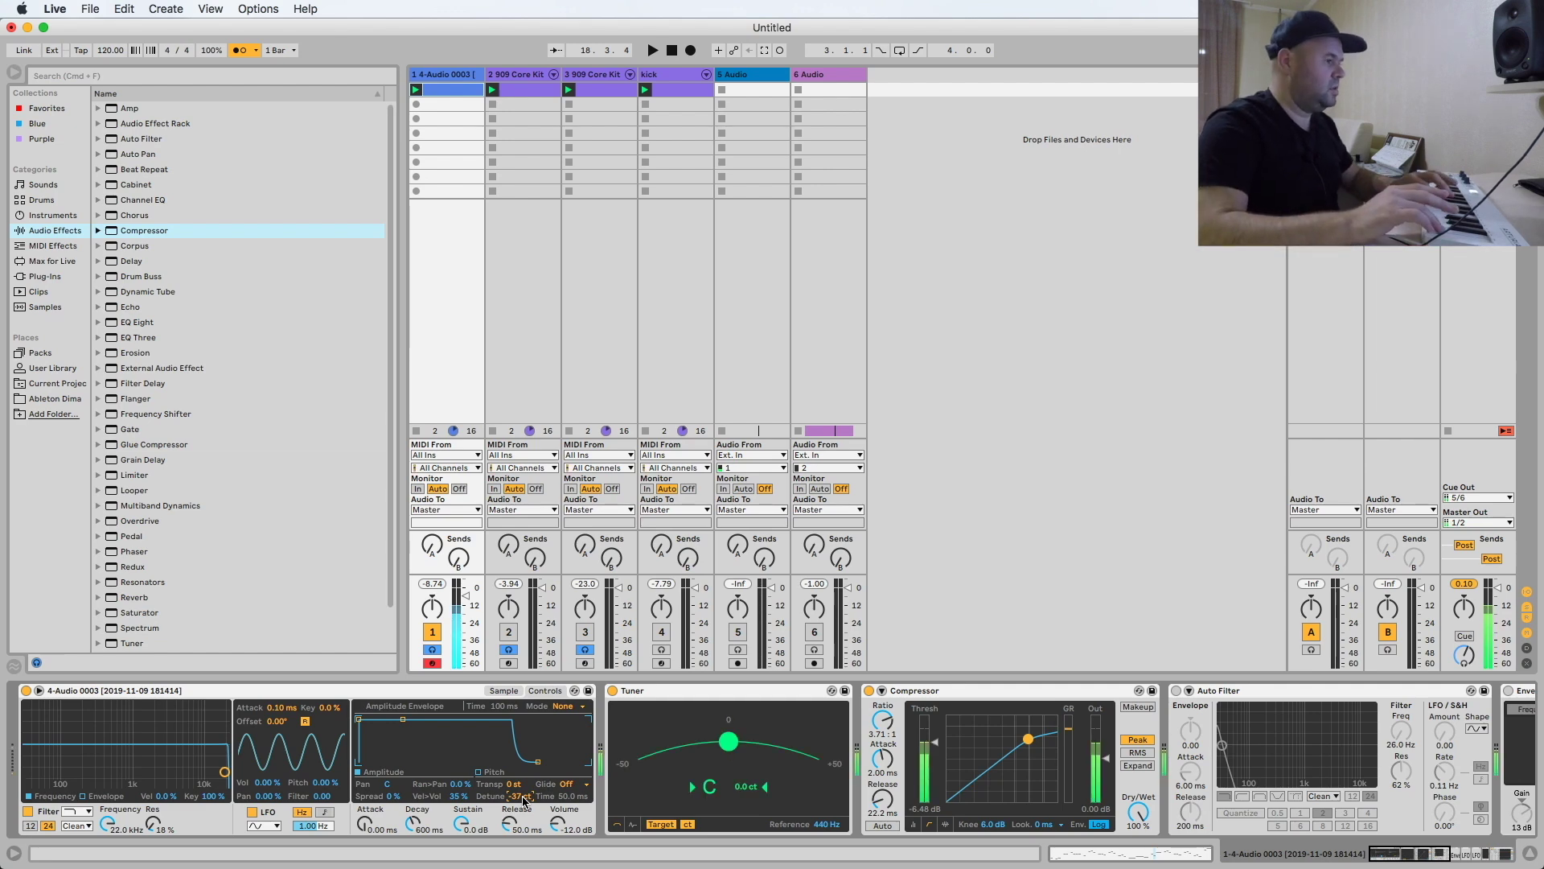
# Transpose all notes in the bass synth's MIDI clip up two octaves and audition the result
pyautogui.doubleClick(438, 87)
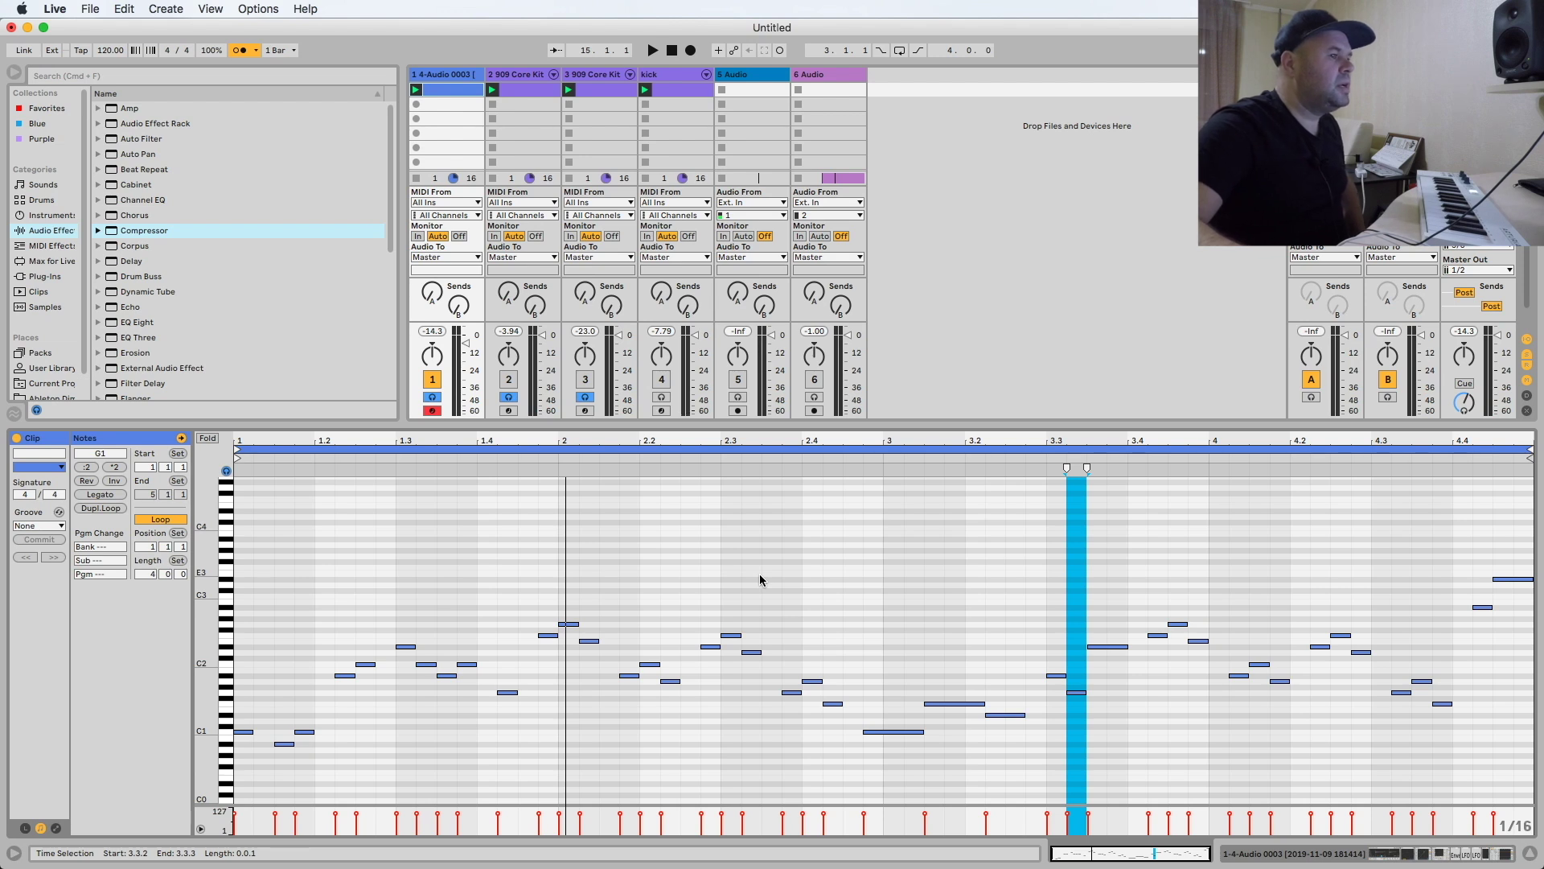
pyautogui.moveTo(240, 515); pyautogui.dragTo(1538, 784)
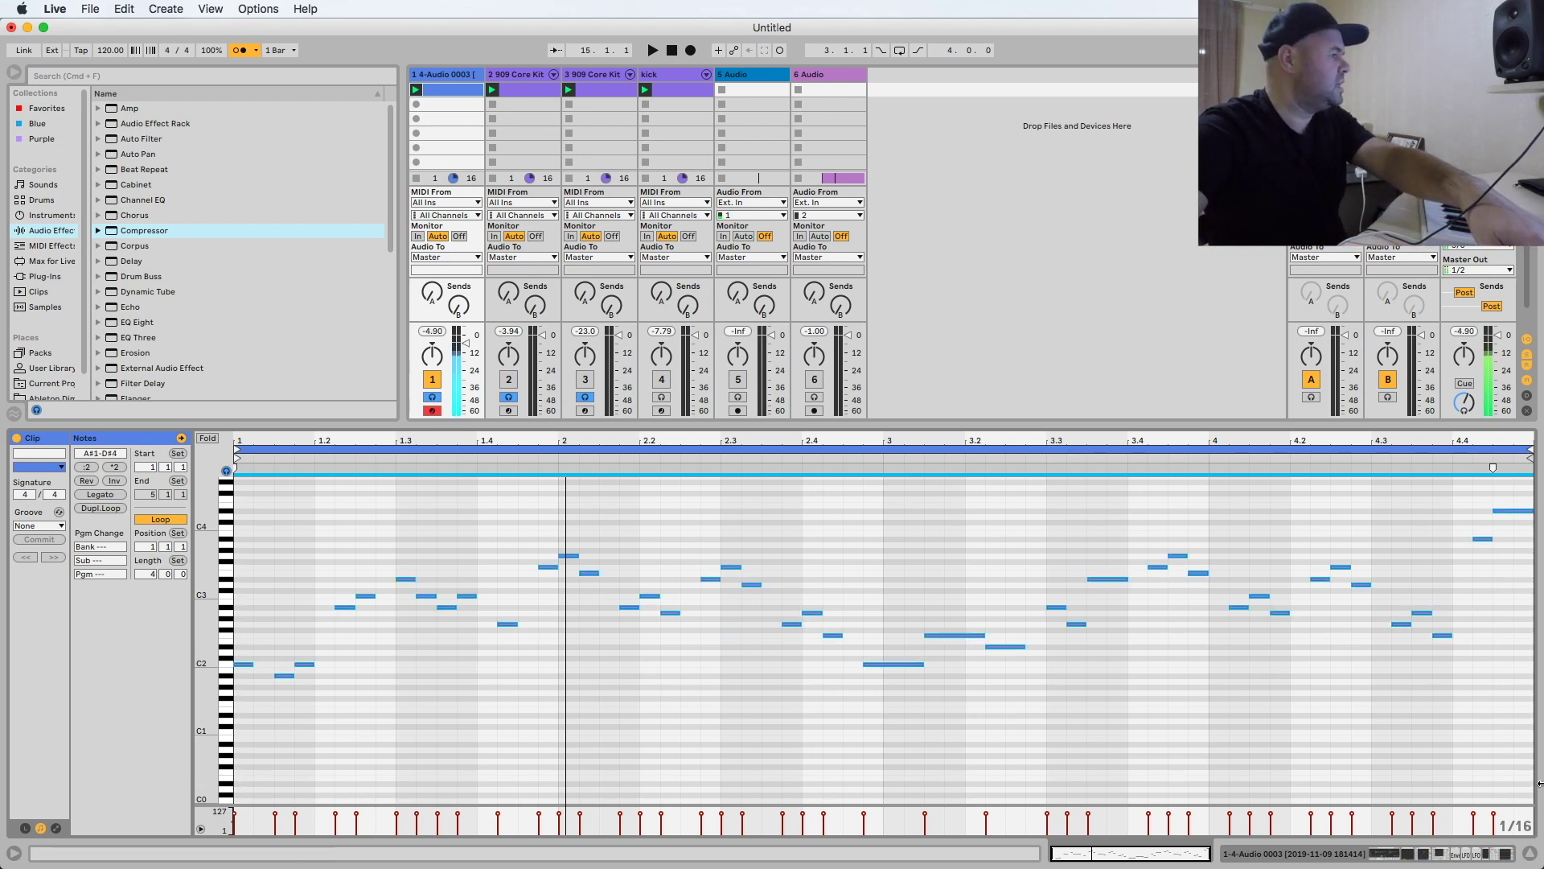
pyautogui.hotkey('shift', 'Up')
pyautogui.press('space')
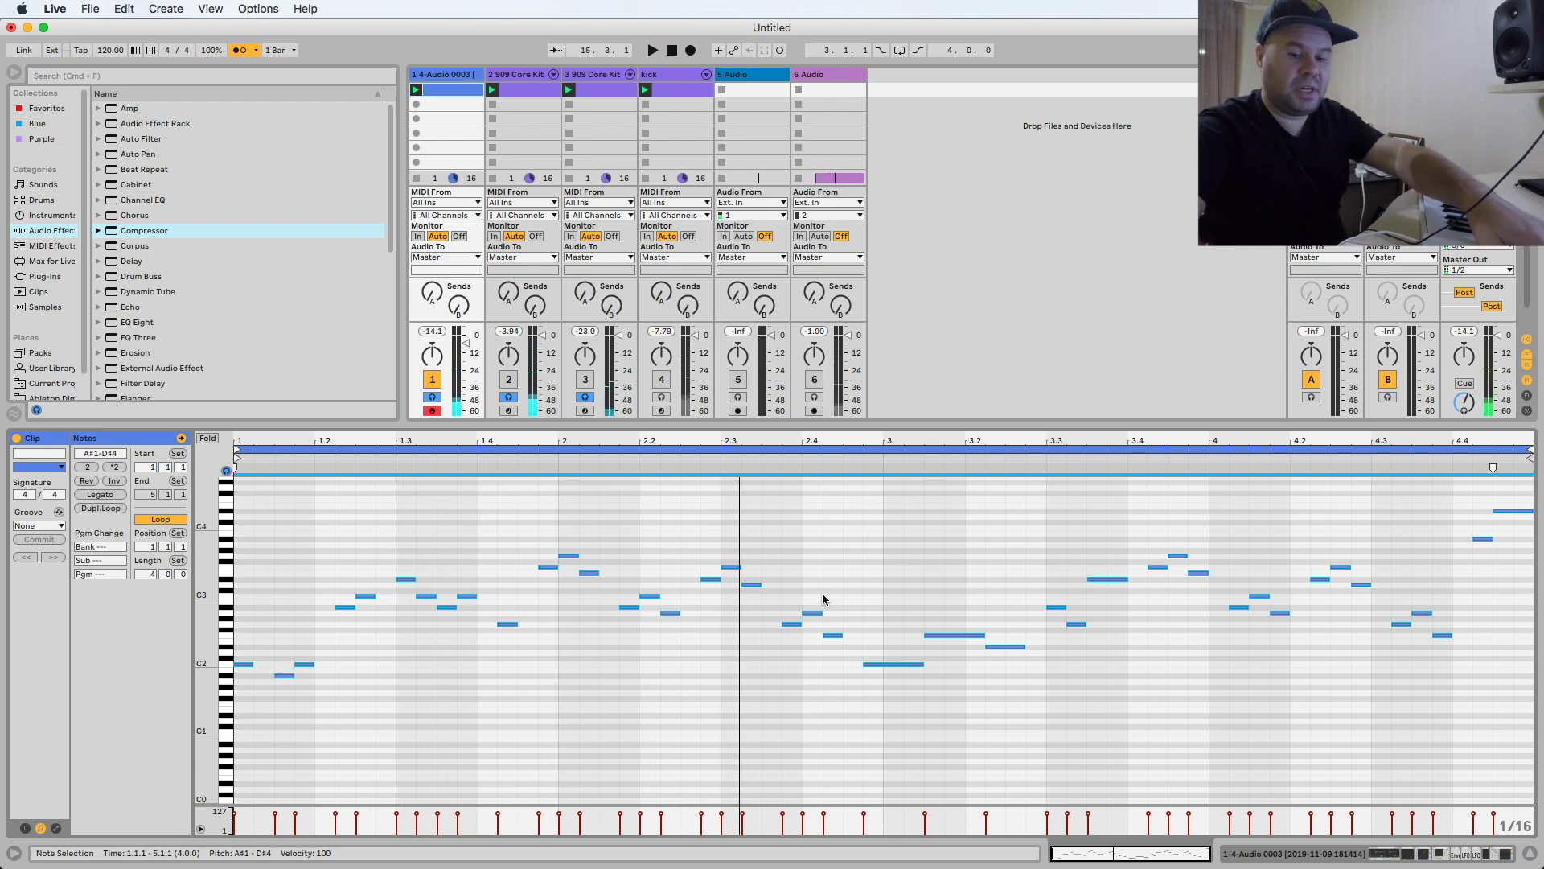
pyautogui.hotkey('shift', 'Up')
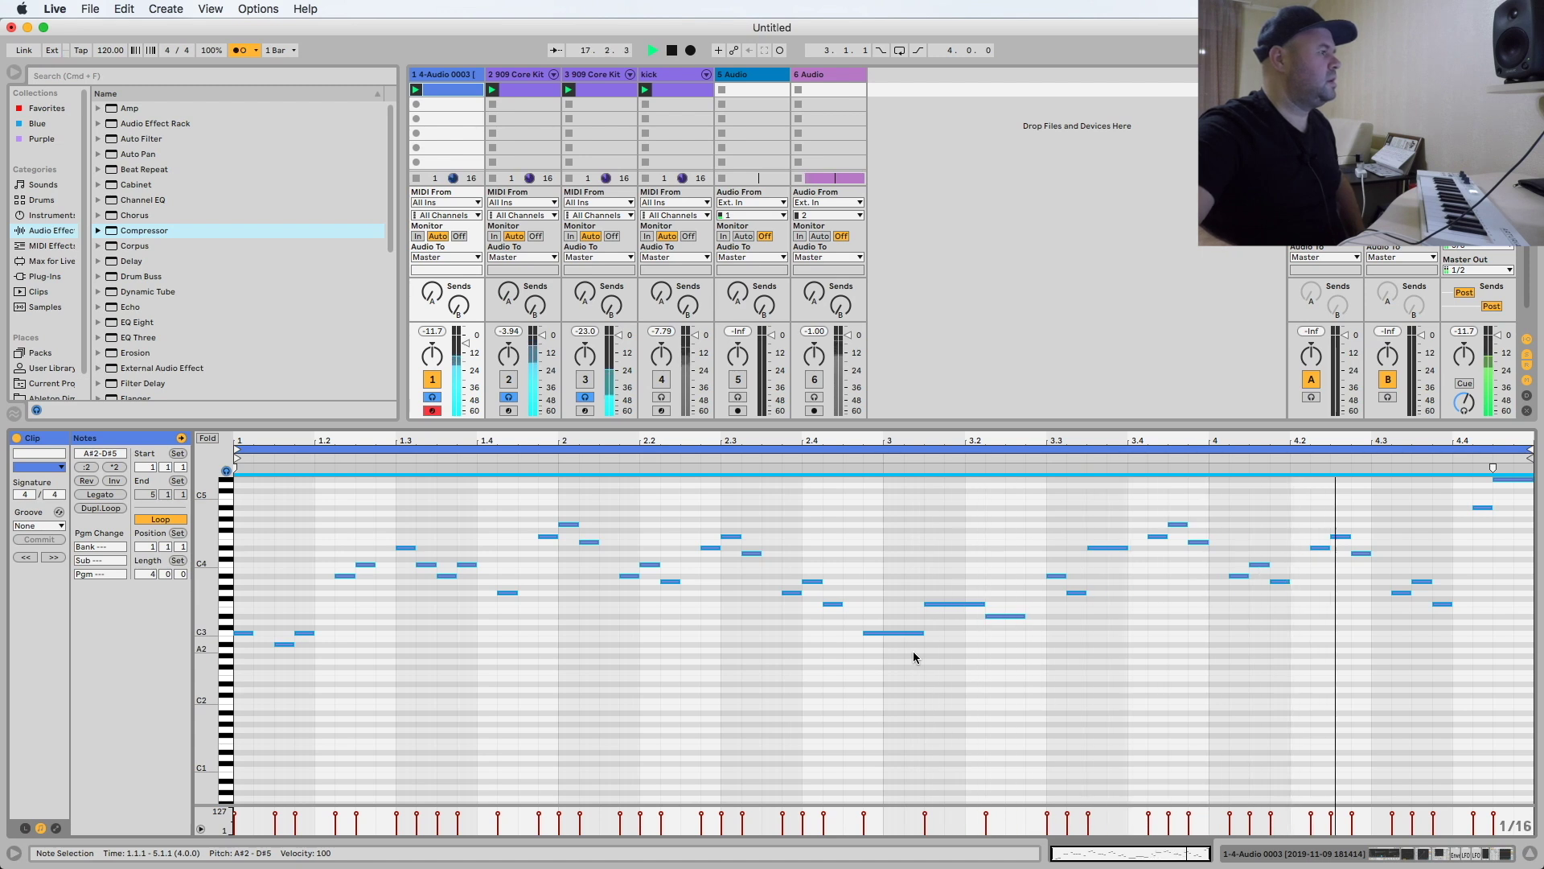
pyautogui.press('space')
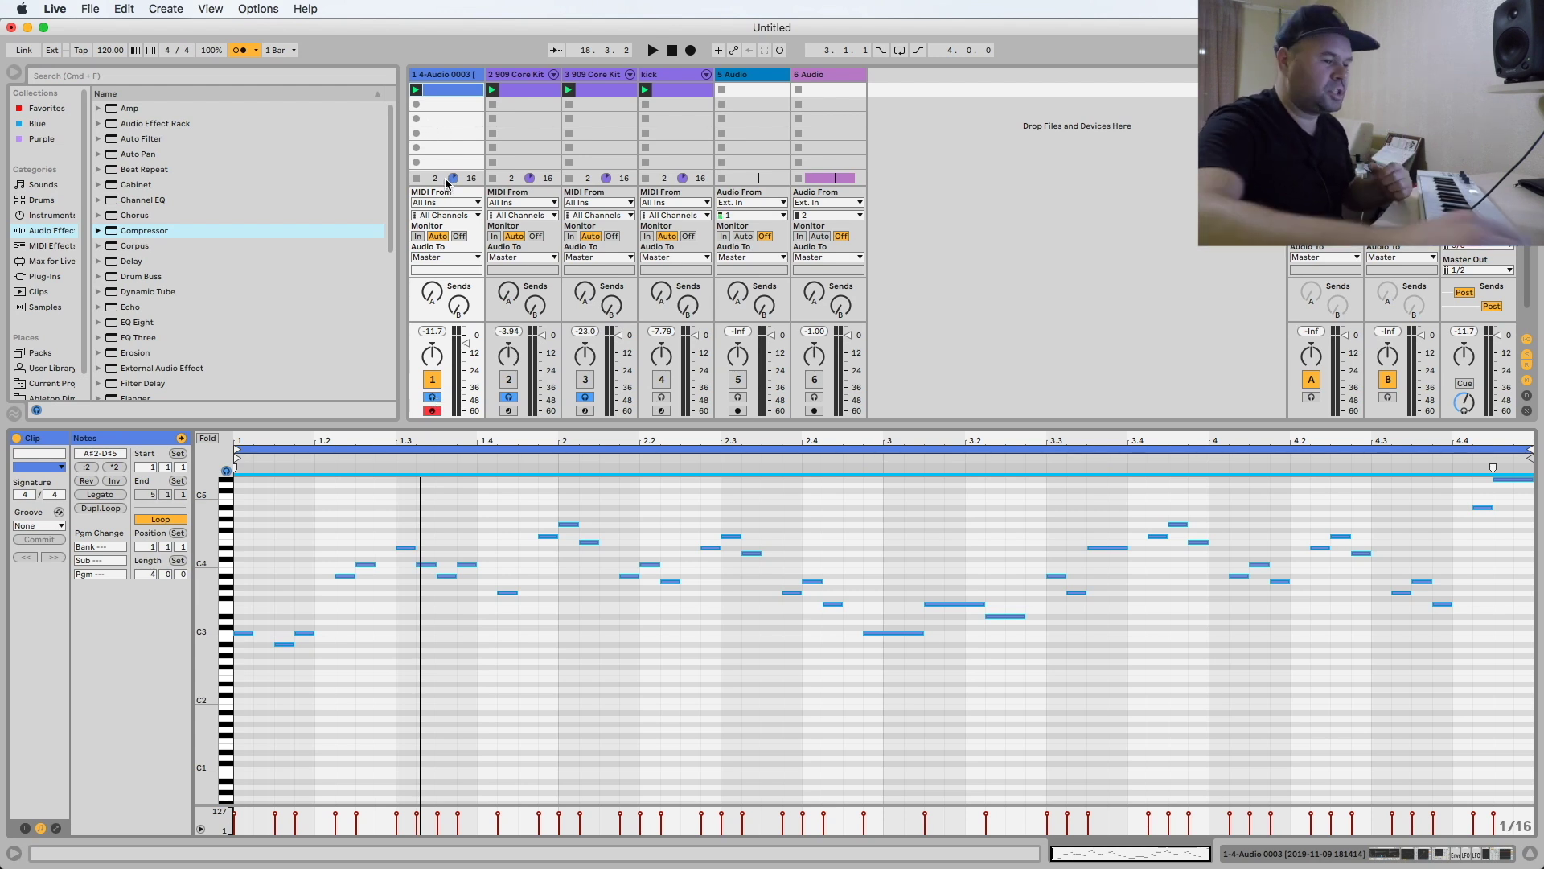
# Show the synth's device chain again, reactivate its Auto Filter and restart playback
pyautogui.hotkey('shift', 'Tab')
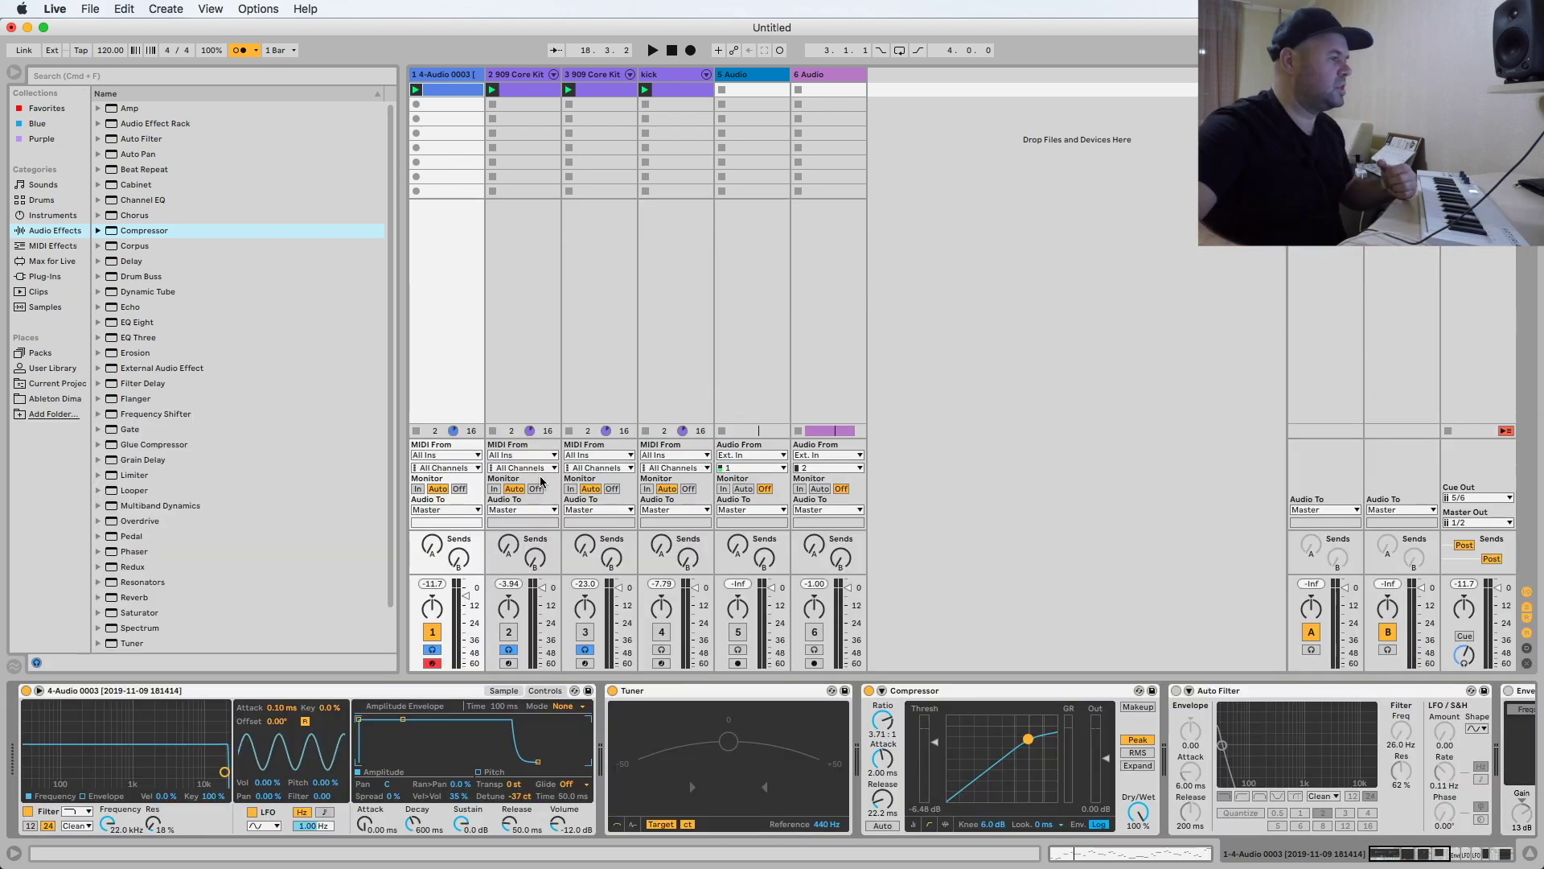
pyautogui.press('space')
pyautogui.hscroll(10, 968, 742)
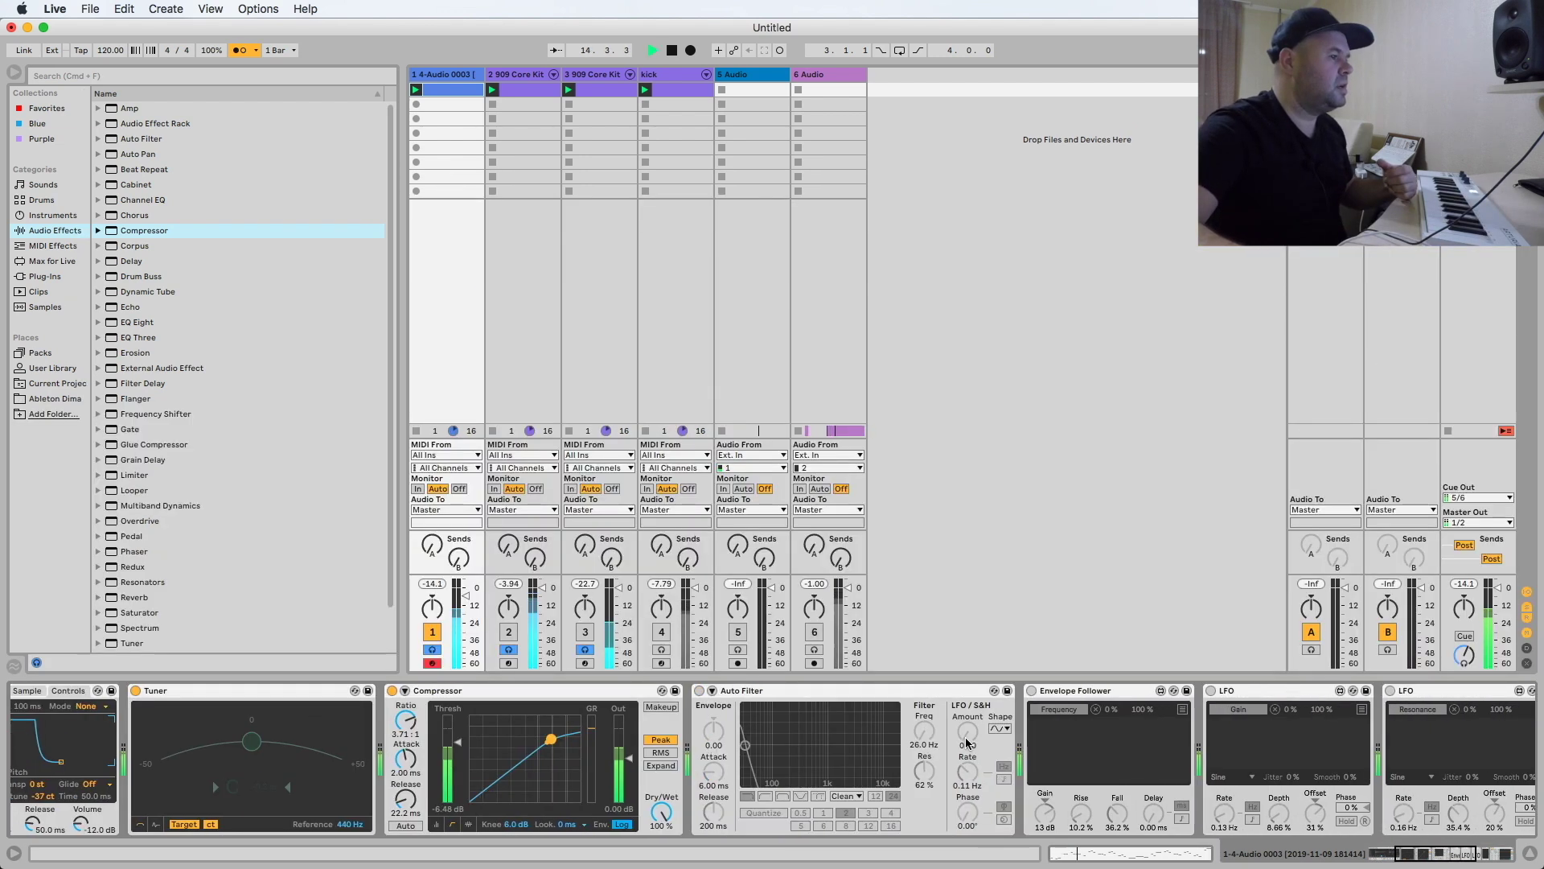
pyautogui.press('space')
pyautogui.click(527, 691)
pyautogui.press('space')
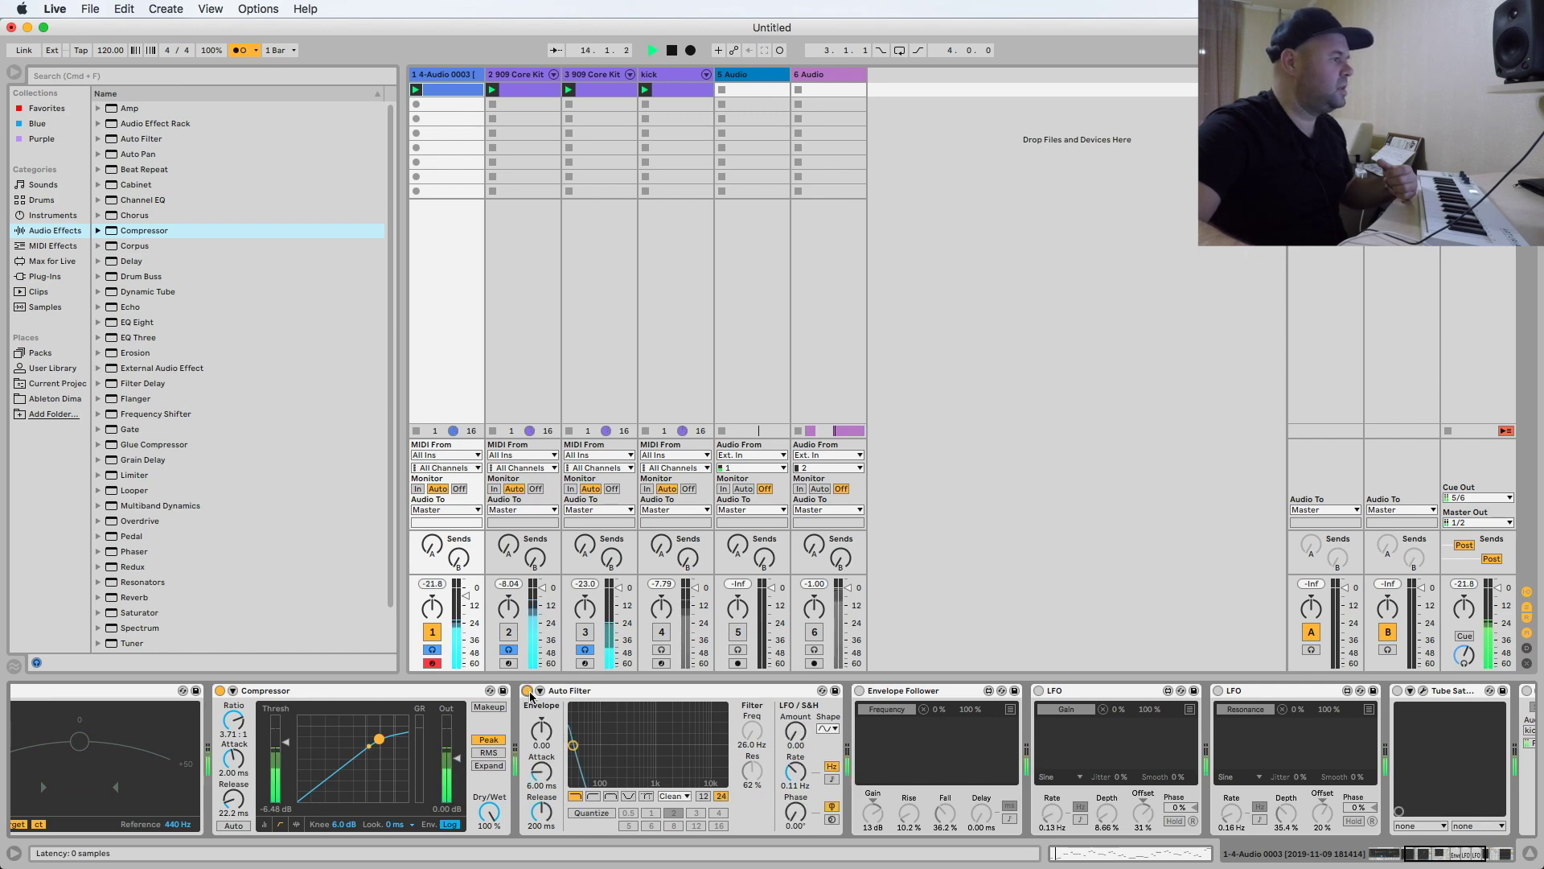
# Reactivate the Envelope Follower, both LFOs and Tube Saturator one after another during playback
pyautogui.click(860, 691)
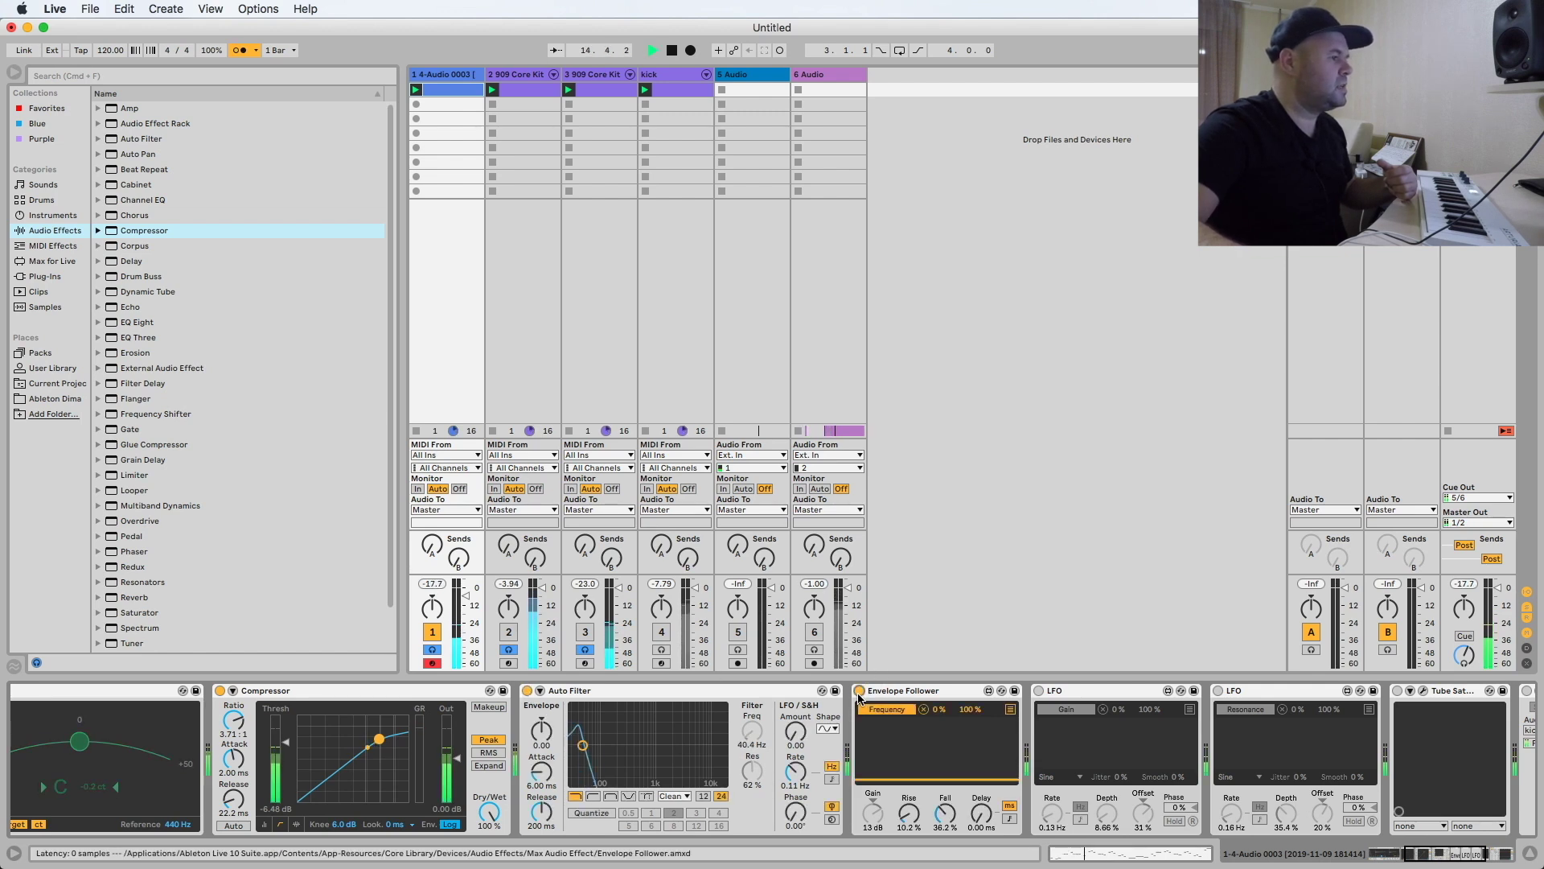
pyautogui.click(1038, 691)
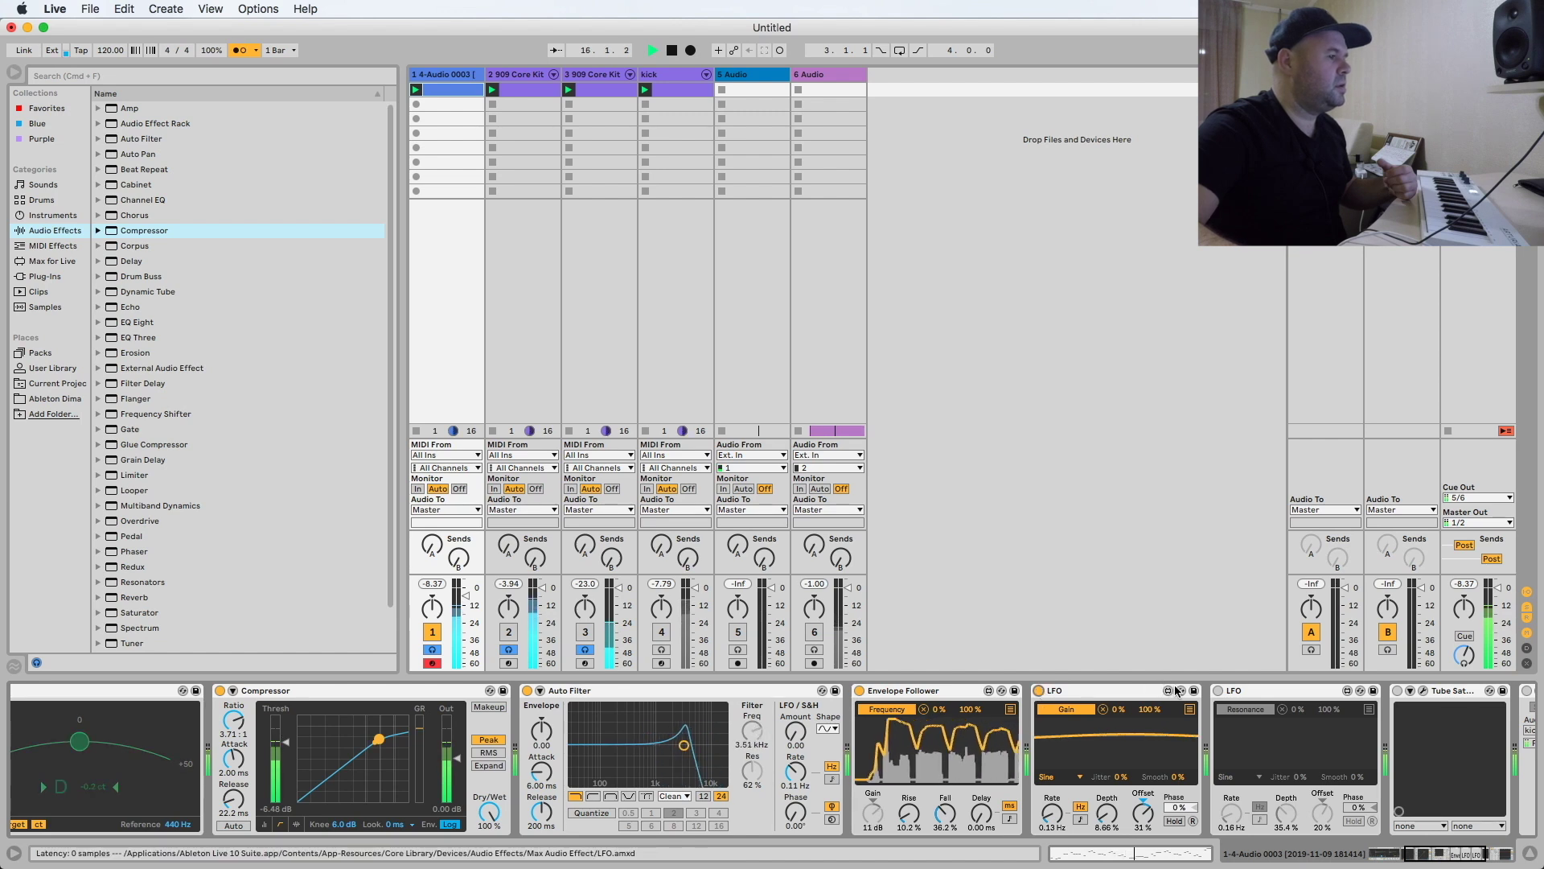
pyautogui.click(1218, 692)
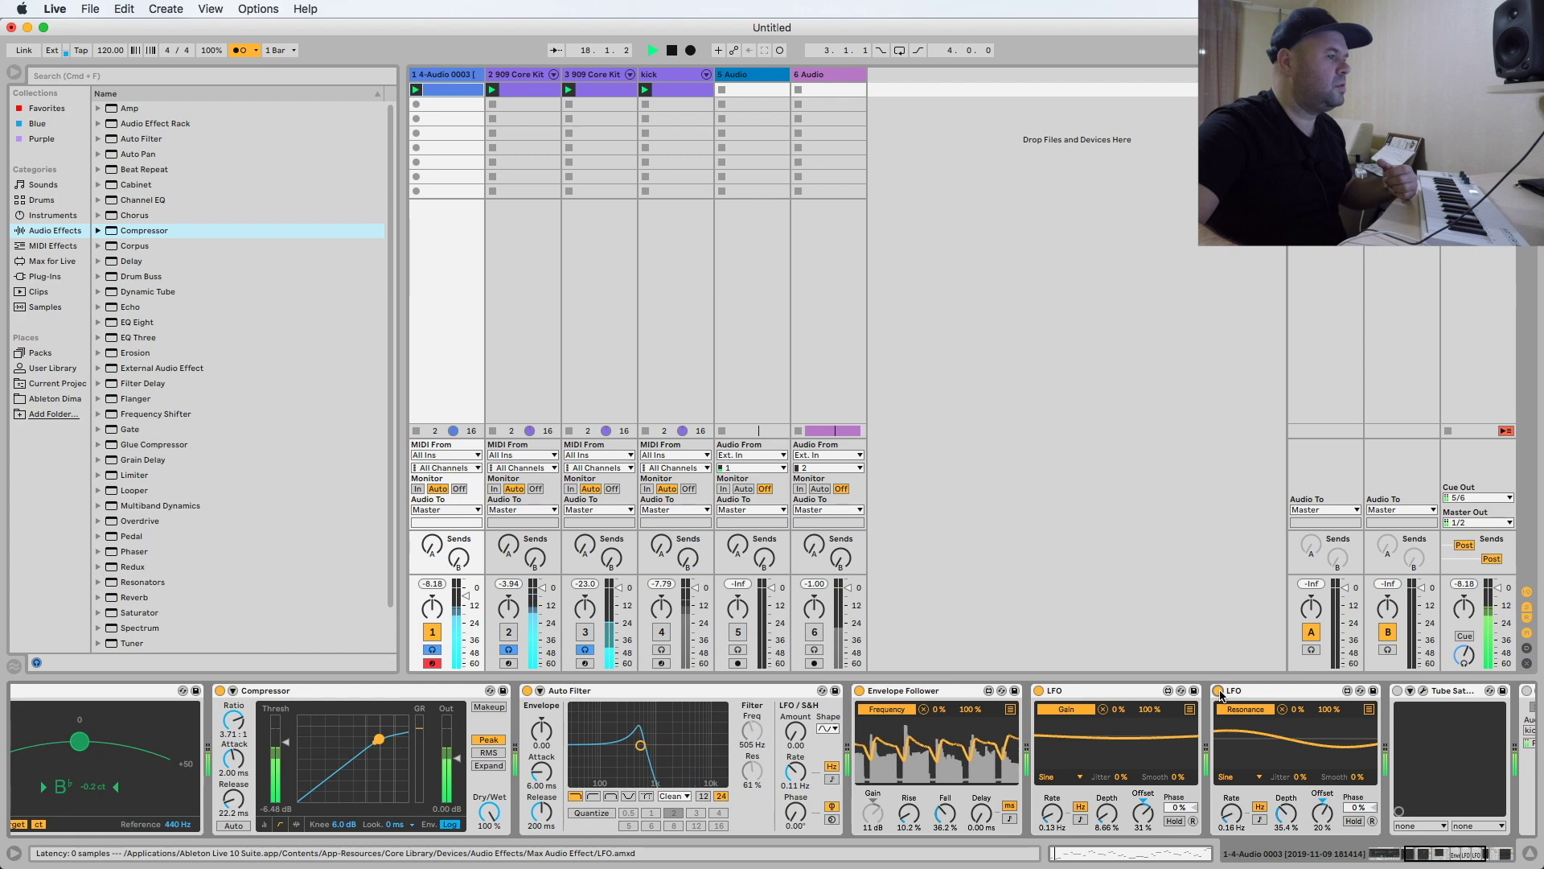
pyautogui.click(1398, 690)
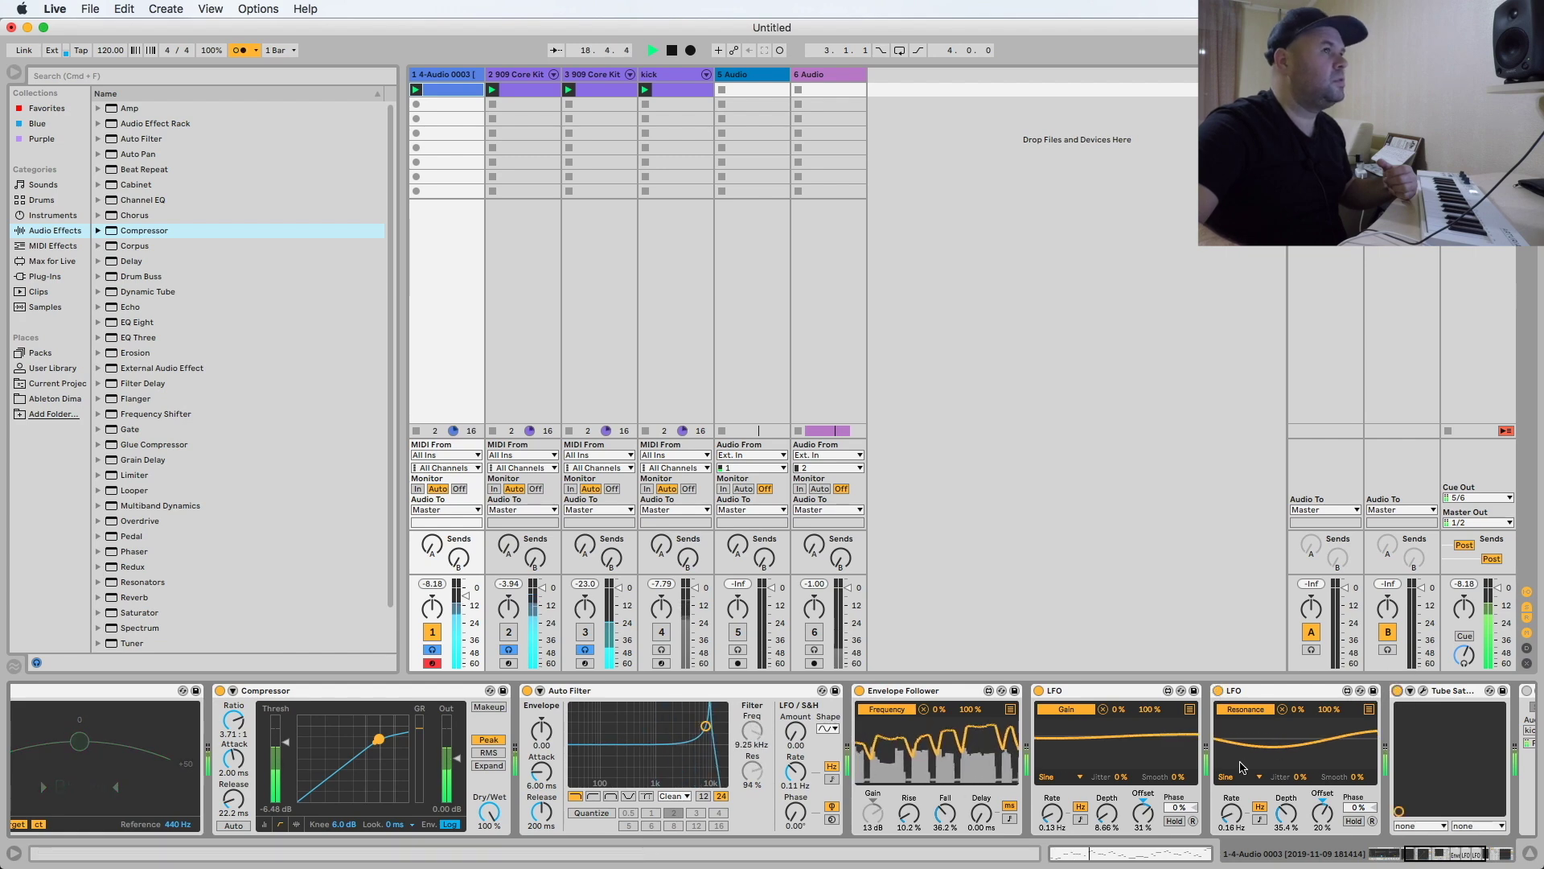
# Unmute both 909 Core Kit tracks and the kick track, and reactivate the synth's kick-sidechained Compressor
pyautogui.hscroll(3, 1242, 768)
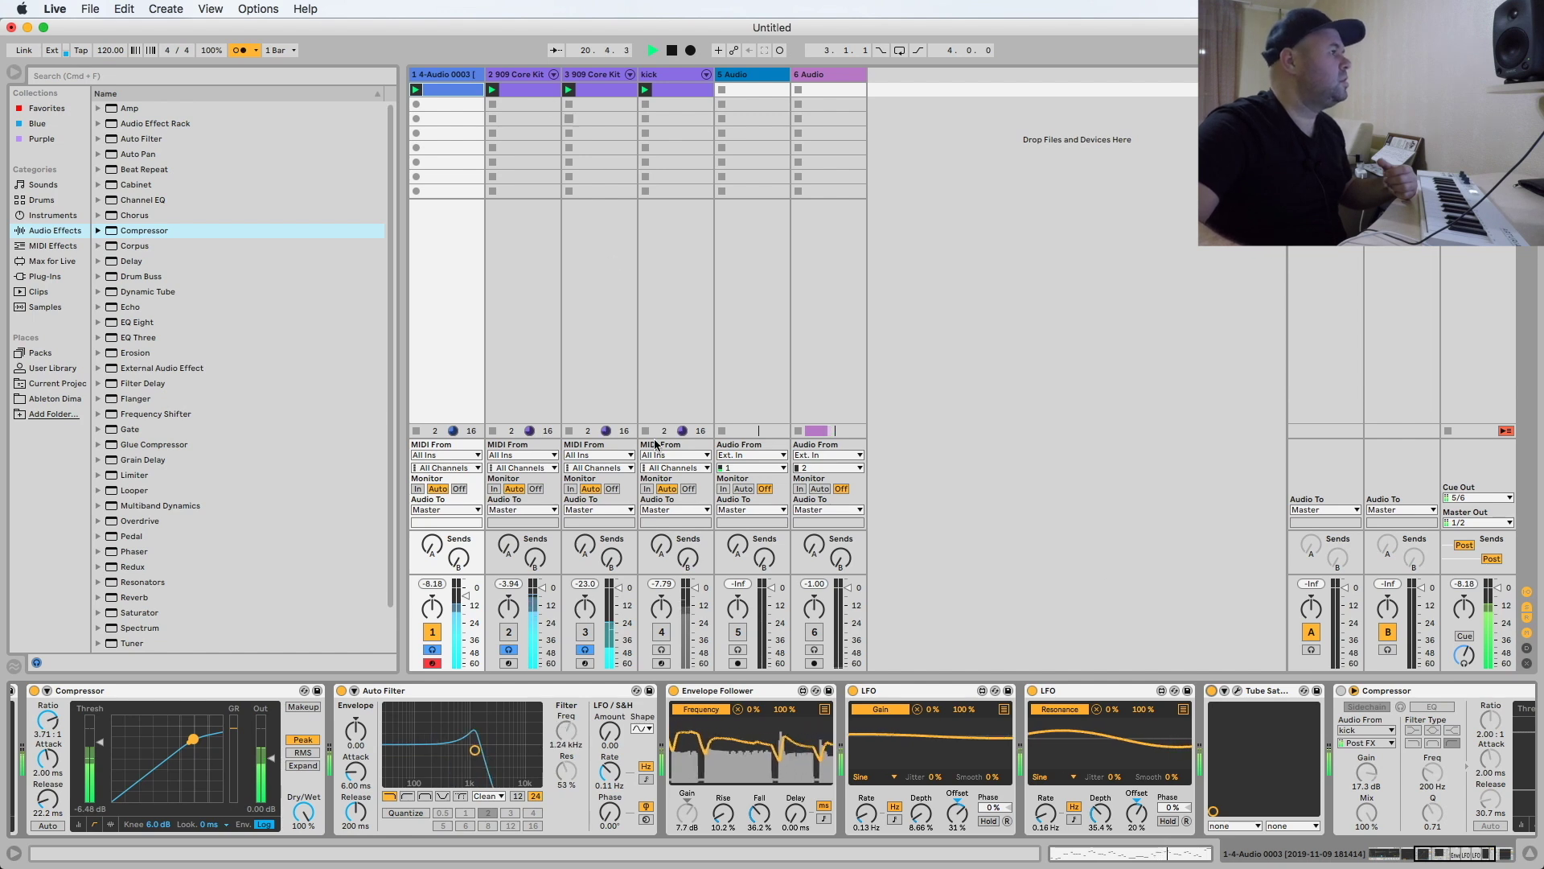
pyautogui.click(586, 632)
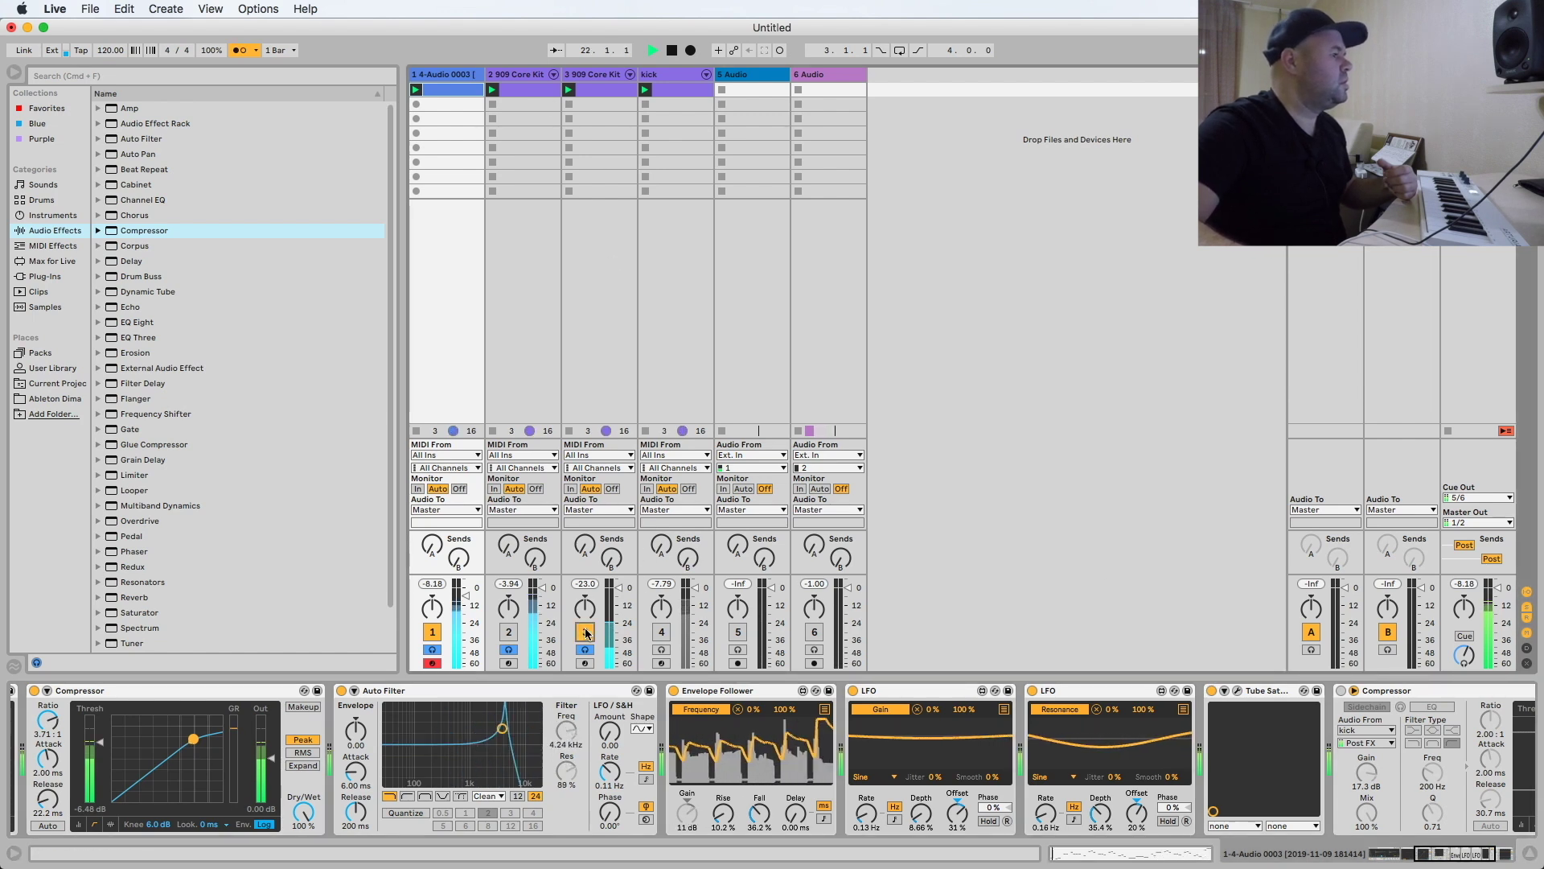
pyautogui.click(661, 632)
pyautogui.click(661, 633)
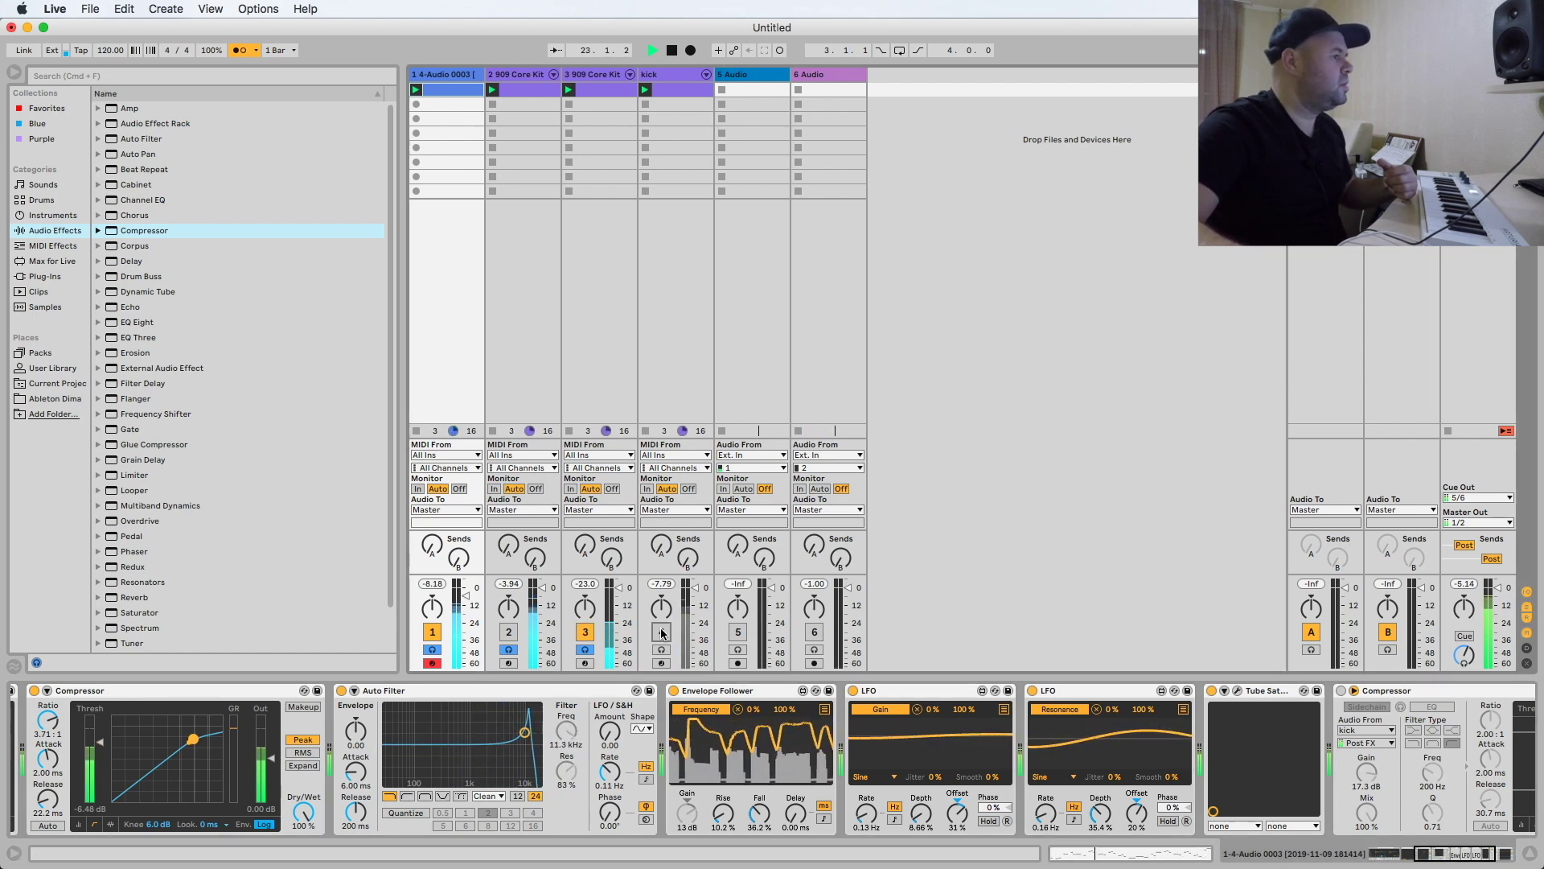
pyautogui.click(1366, 706)
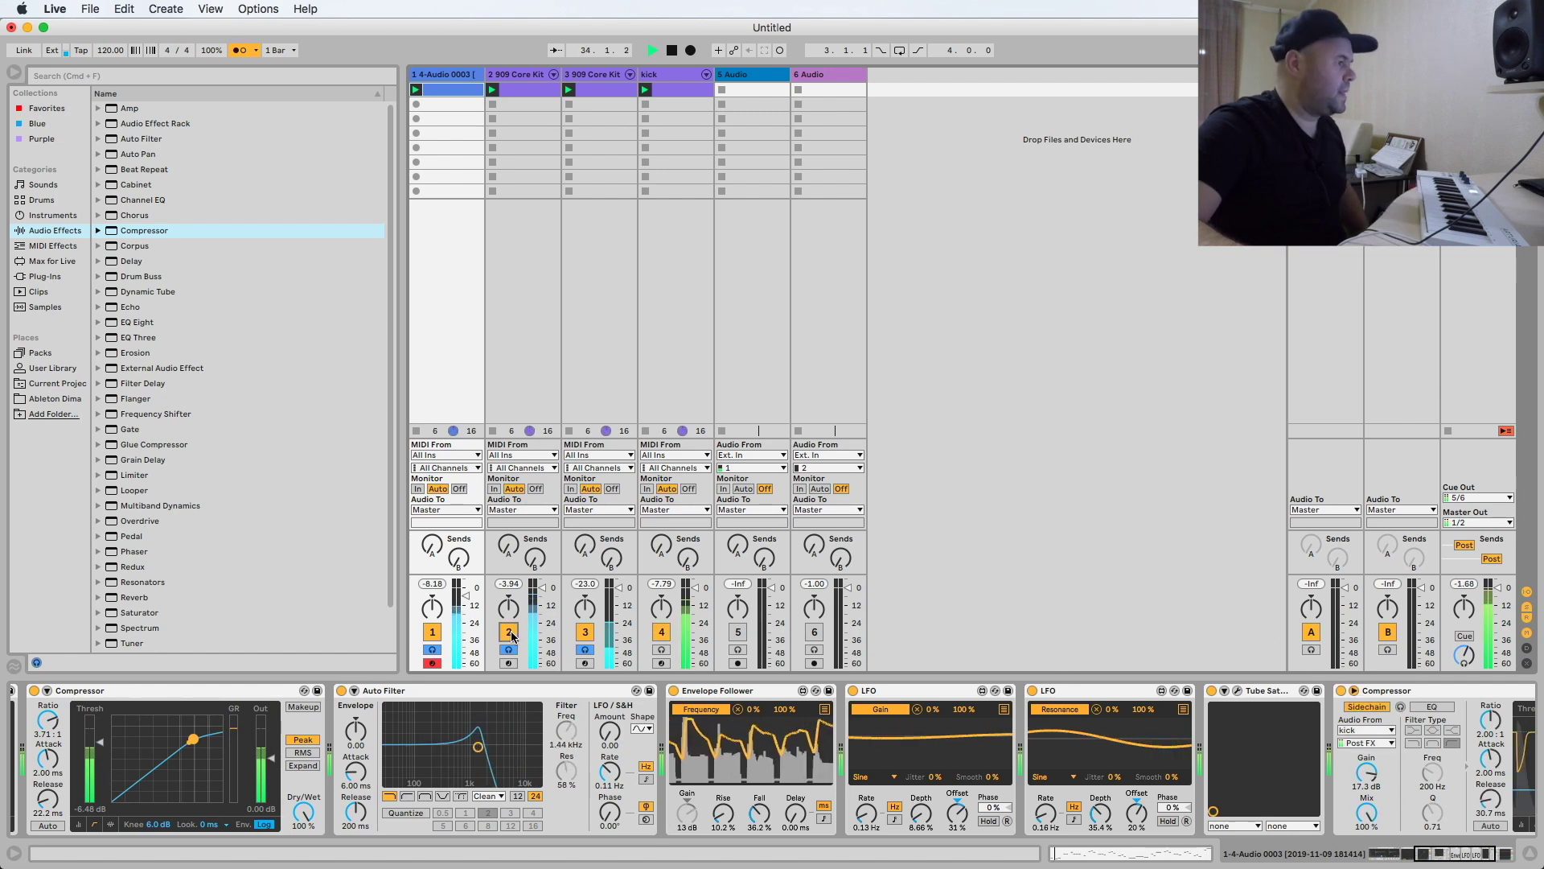
# Listen to the synth with all drums while examining the end of its device chain, and stop playback
pyautogui.hscroll(3, 968, 767)
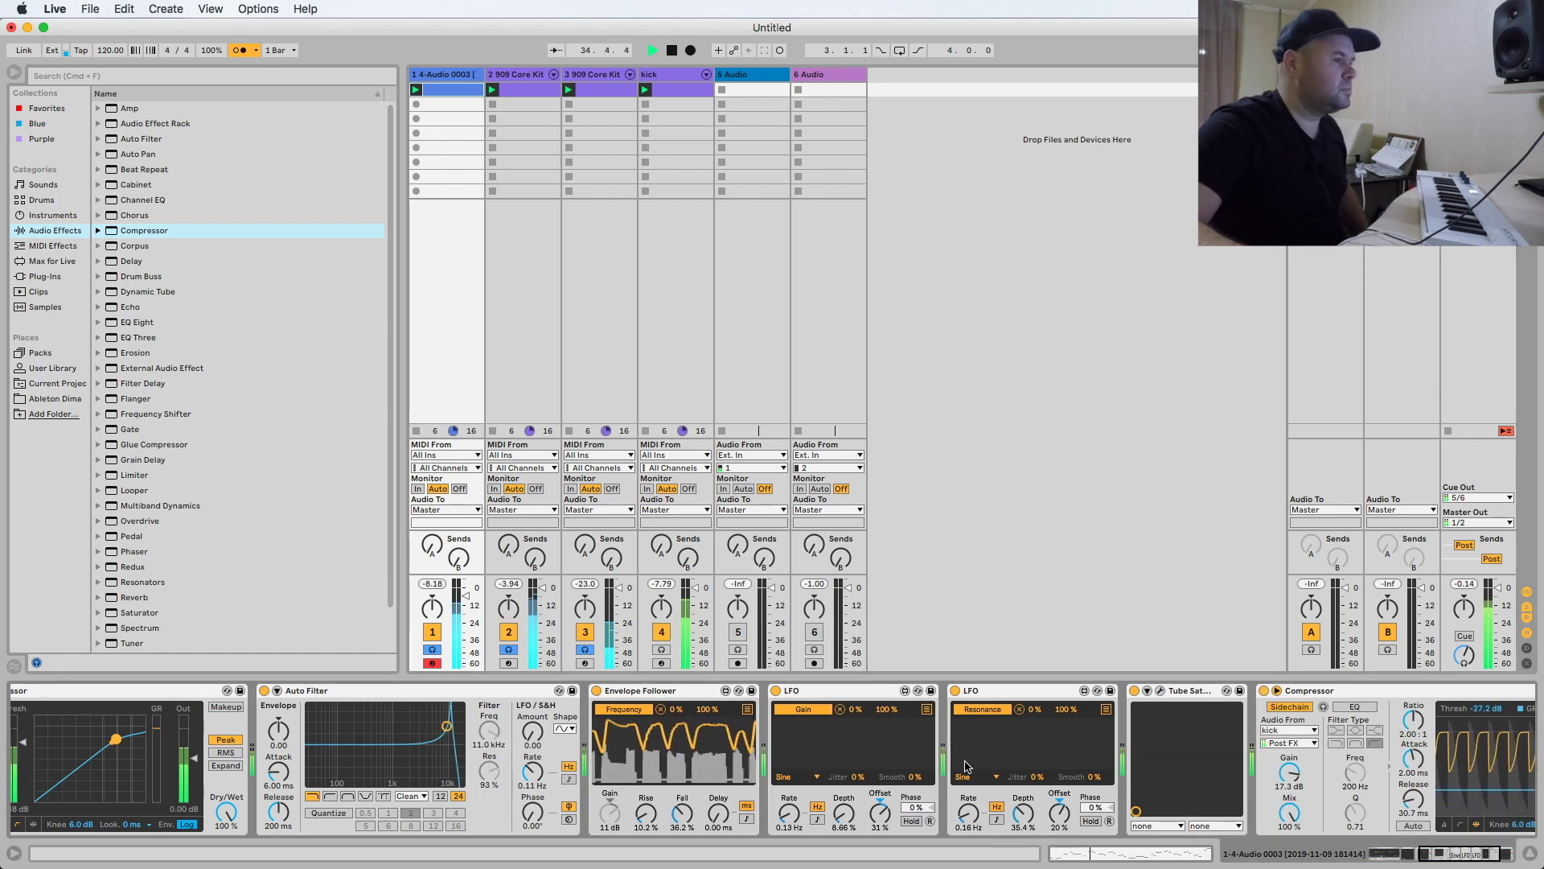
pyautogui.hscroll(3, 1287, 728)
pyautogui.hscroll(3, 1297, 732)
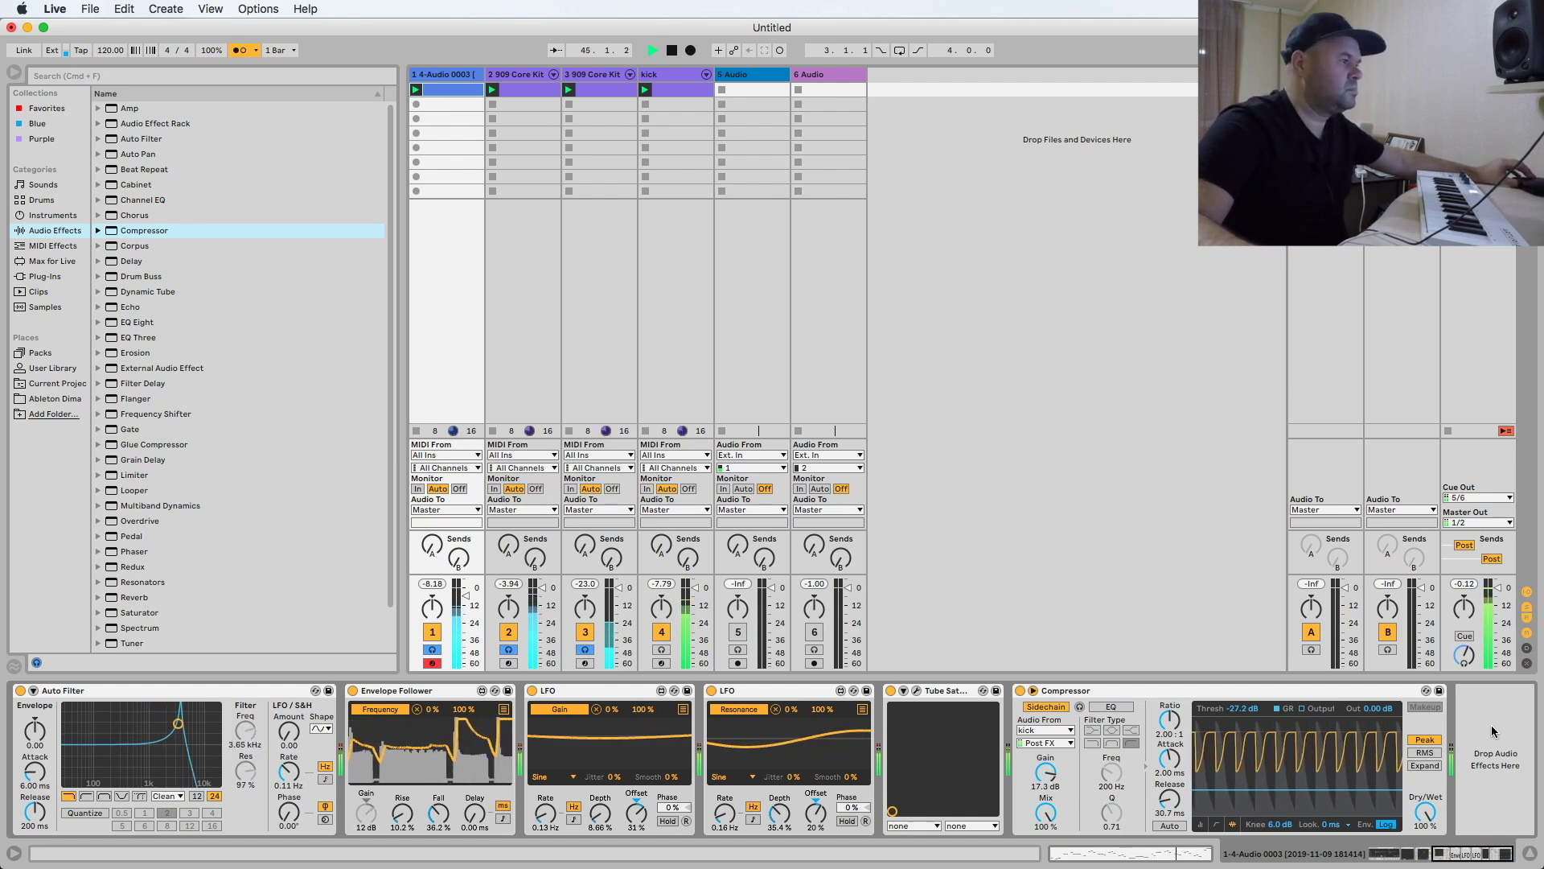
pyautogui.press('space')
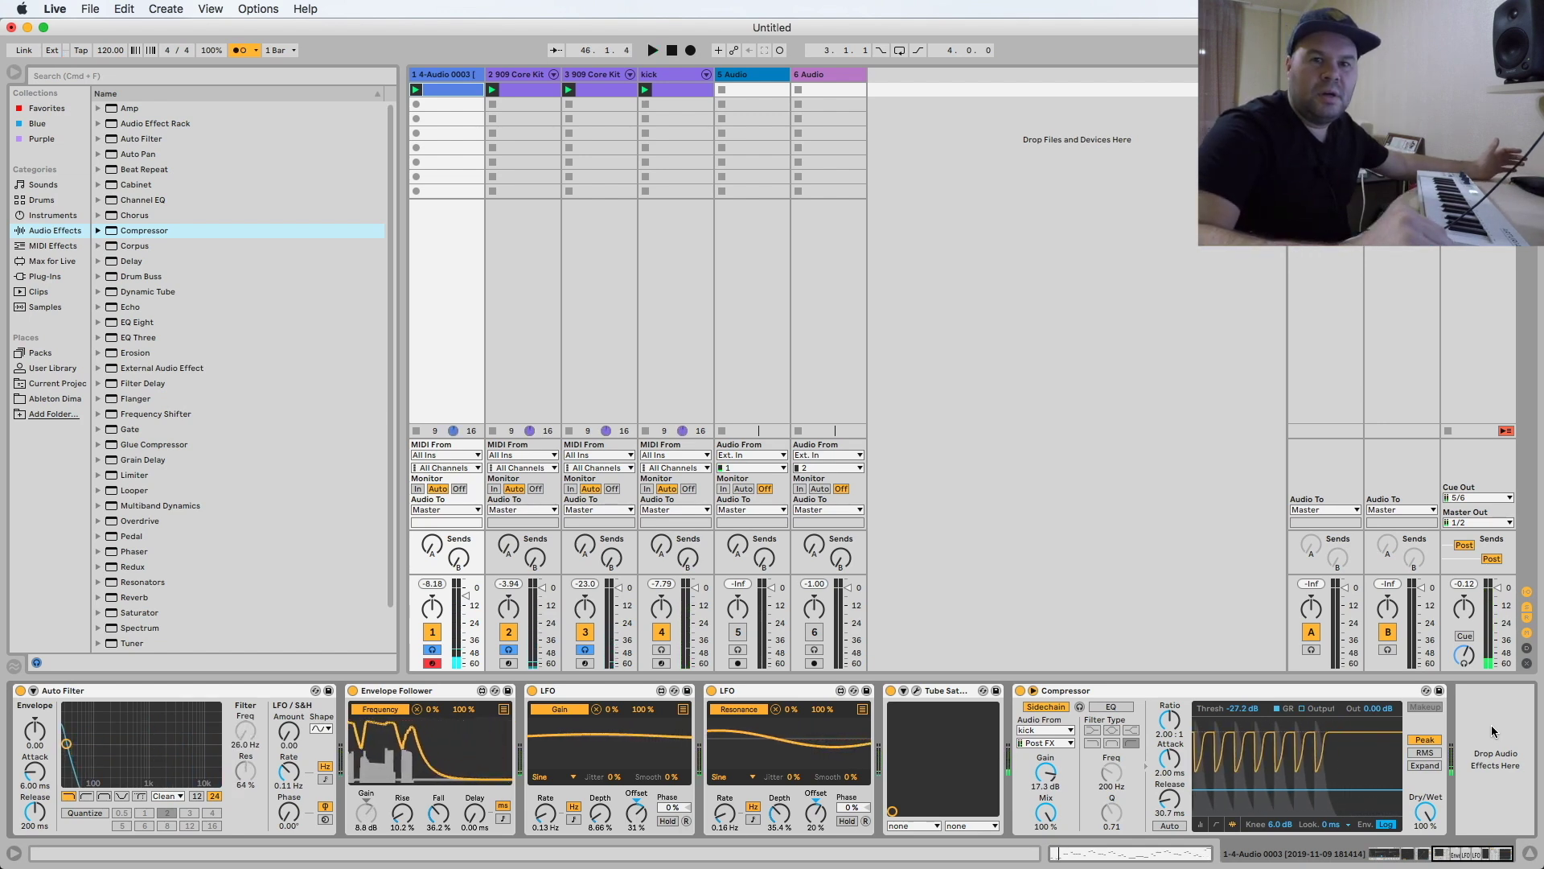